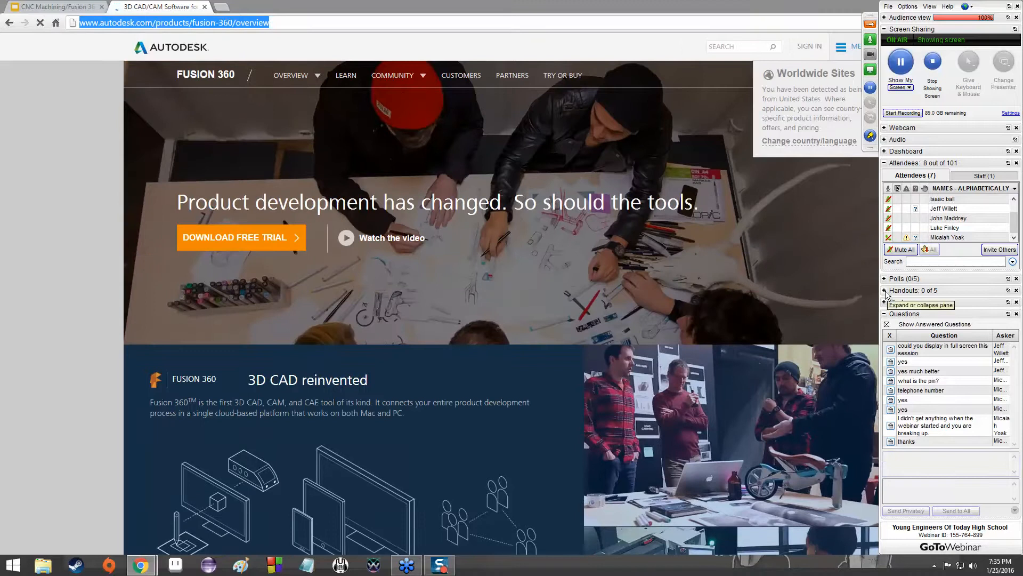
{"action": "left_click", "coordinate": [885, 291]}
{"action": "left_click", "coordinate": [886, 301]}
{"action": "left_click", "coordinate": [902, 364]}
{"action": "type", "text": "http://www.autodesk.com/products/fusion-360/overview"}
{"action": "key", "text": "Return"}
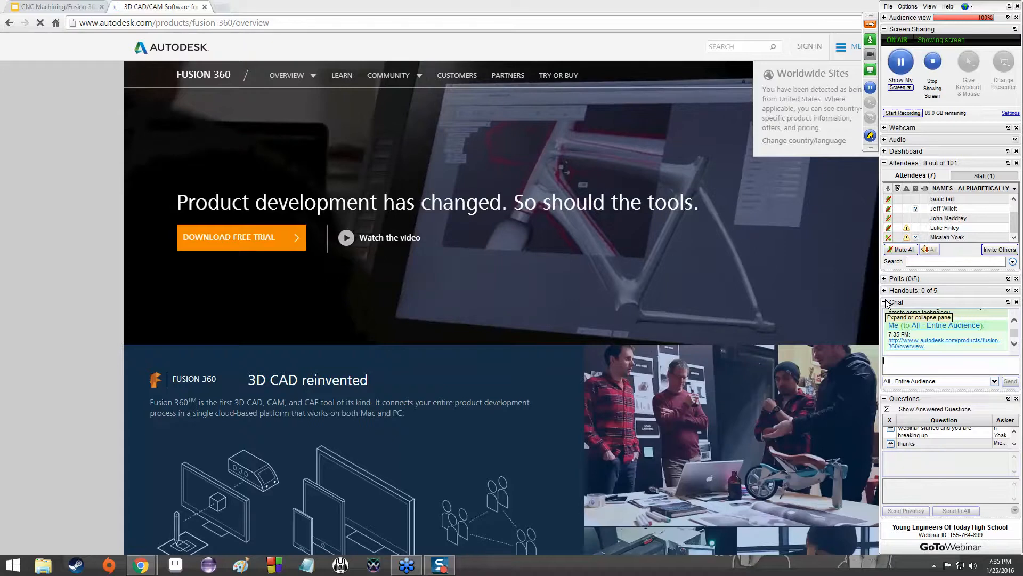
{"action": "left_click", "coordinate": [886, 303]}
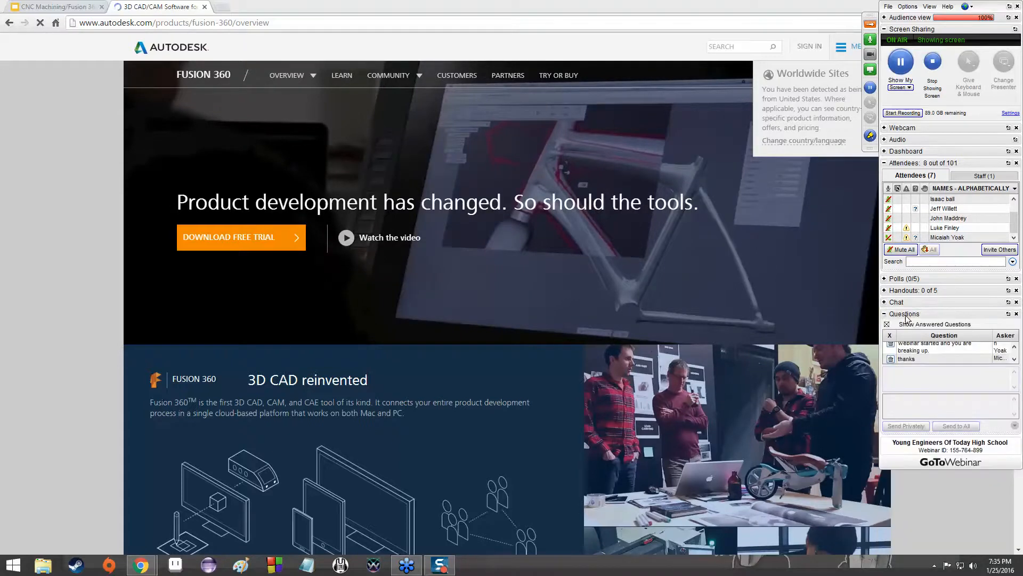
Undock the webinar's Questions pane, make it taller and dock it again, keeping the attendee list expanded.
{"action": "left_click_drag", "start_coordinate": [907, 316], "coordinate": [630, 284]}
{"action": "left_click_drag", "start_coordinate": [743, 396], "coordinate": [763, 486]}
{"action": "left_click_drag", "start_coordinate": [675, 281], "coordinate": [978, 304]}
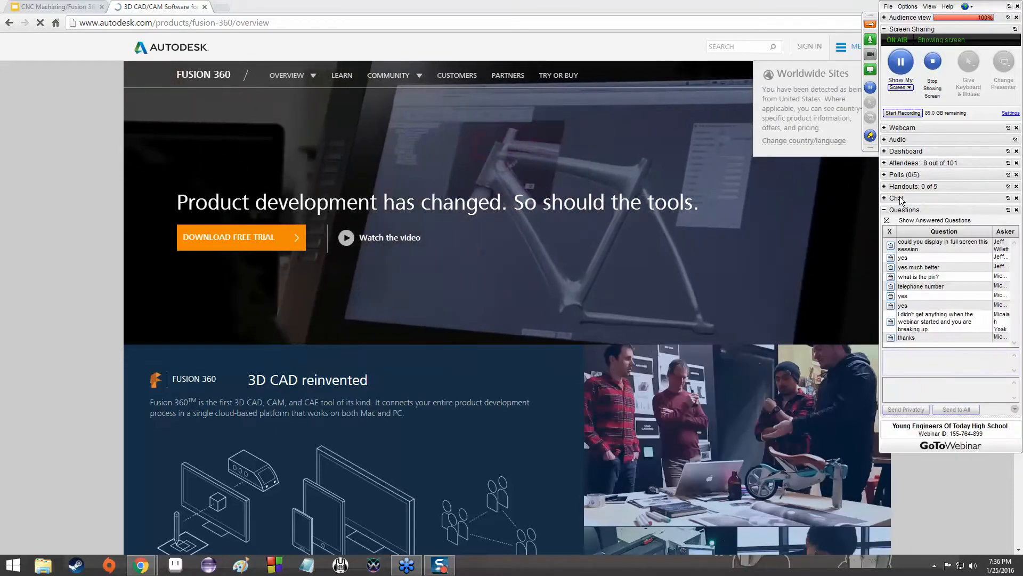
{"action": "left_click", "coordinate": [884, 186]}
{"action": "left_click", "coordinate": [884, 186]}
{"action": "left_click", "coordinate": [885, 163]}
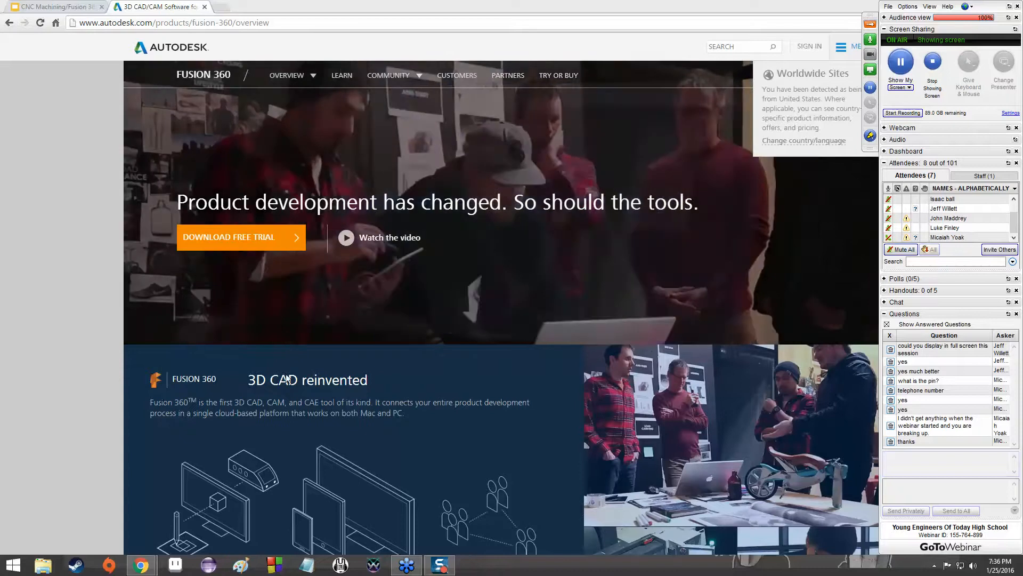
Open the Fusion 360 free trial form on the overview page and fill in the e-mail address.
{"action": "scroll", "coordinate": [85, 380], "scroll_direction": "down", "scroll_amount": 3}
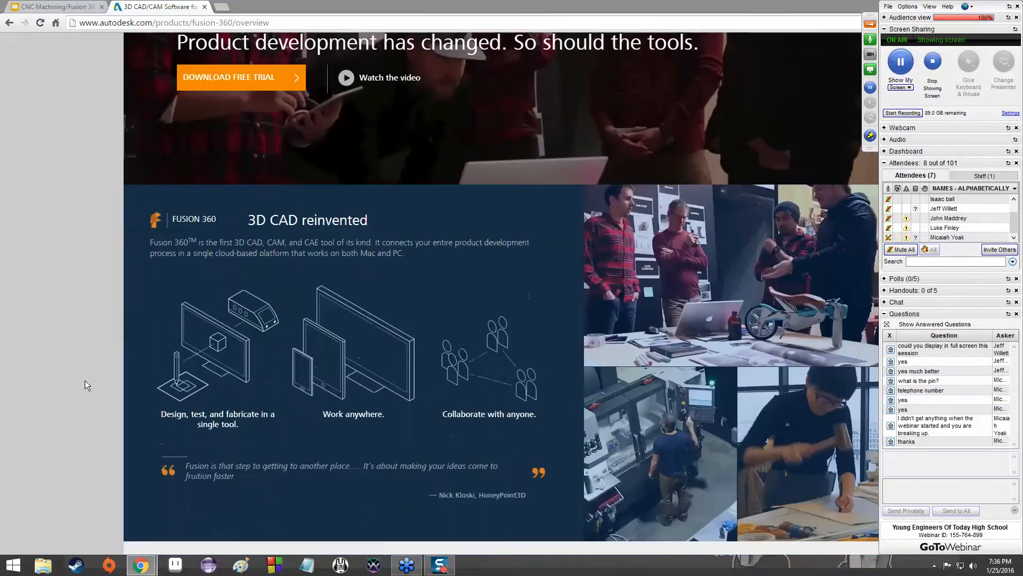
{"action": "scroll", "coordinate": [84, 379], "scroll_direction": "up", "scroll_amount": 3}
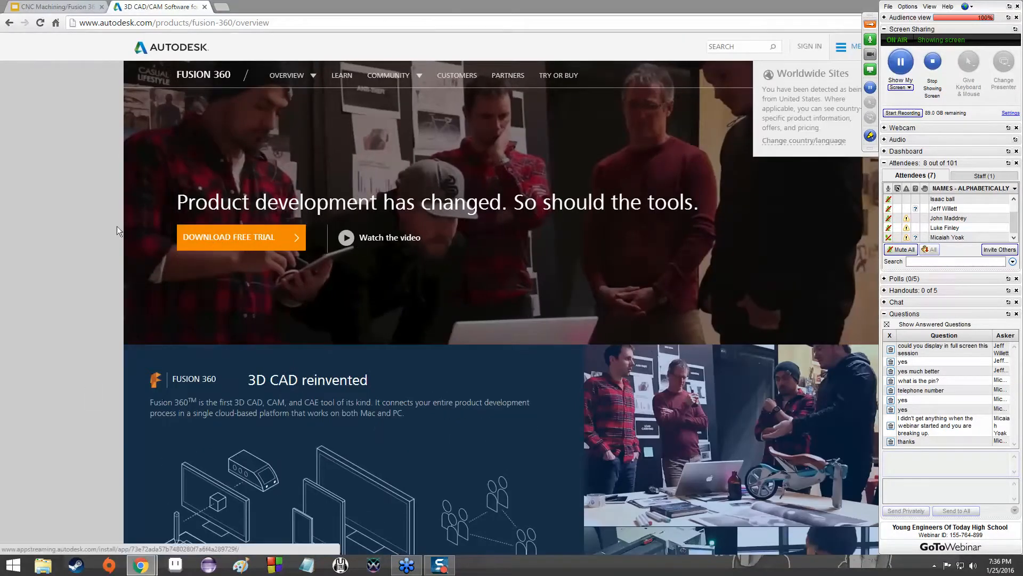
{"action": "left_click", "coordinate": [241, 244]}
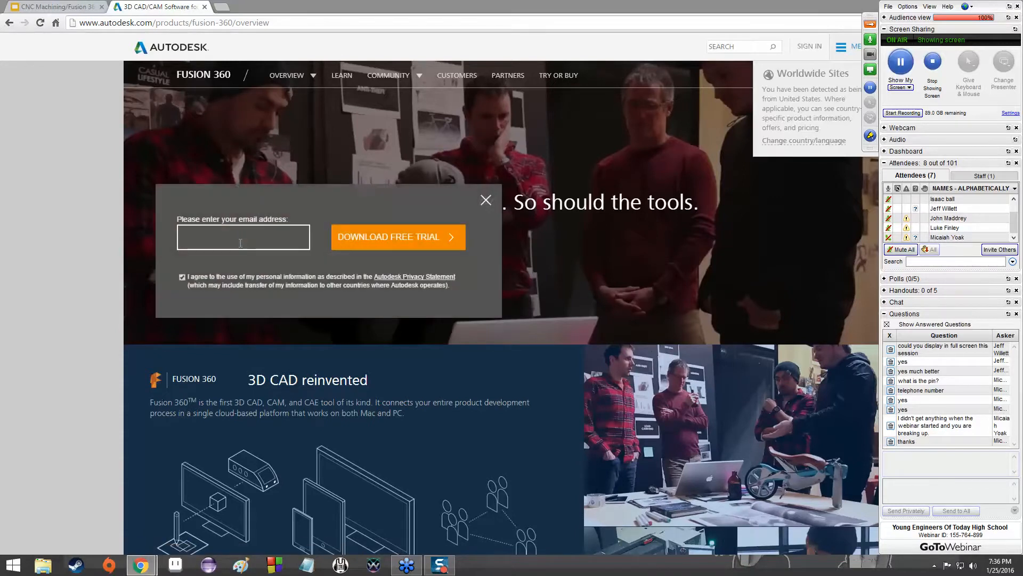
{"action": "left_click", "coordinate": [241, 243]}
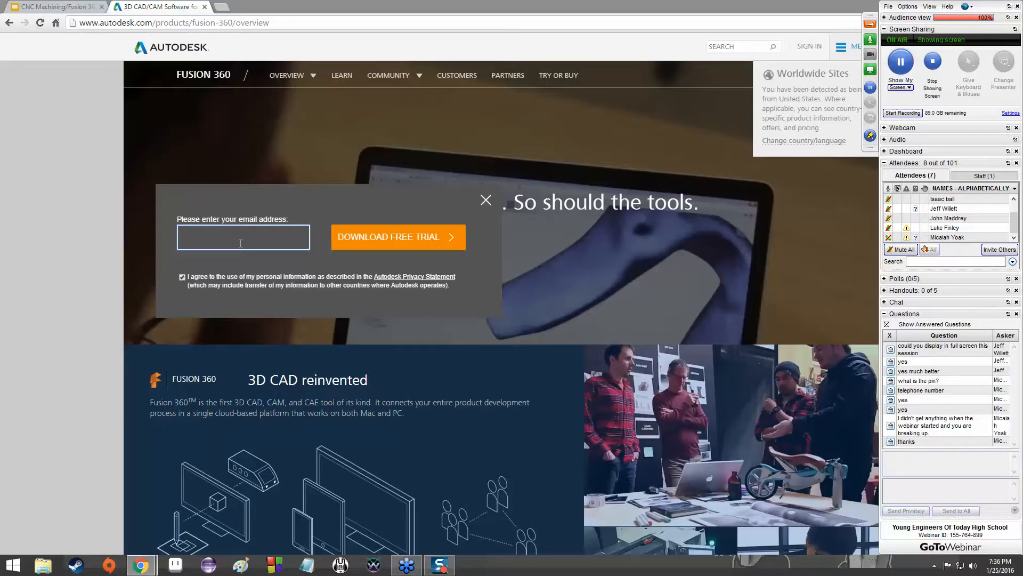
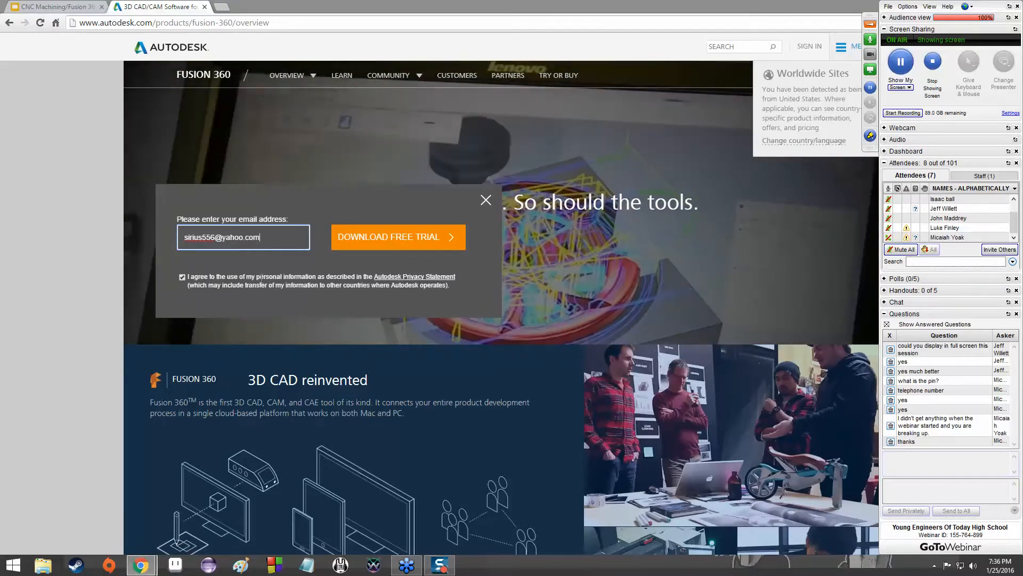
Open the Autodesk Privacy Statement in a separate tab, read through its English version and return to the trial form.
{"action": "right_click", "coordinate": [400, 281]}
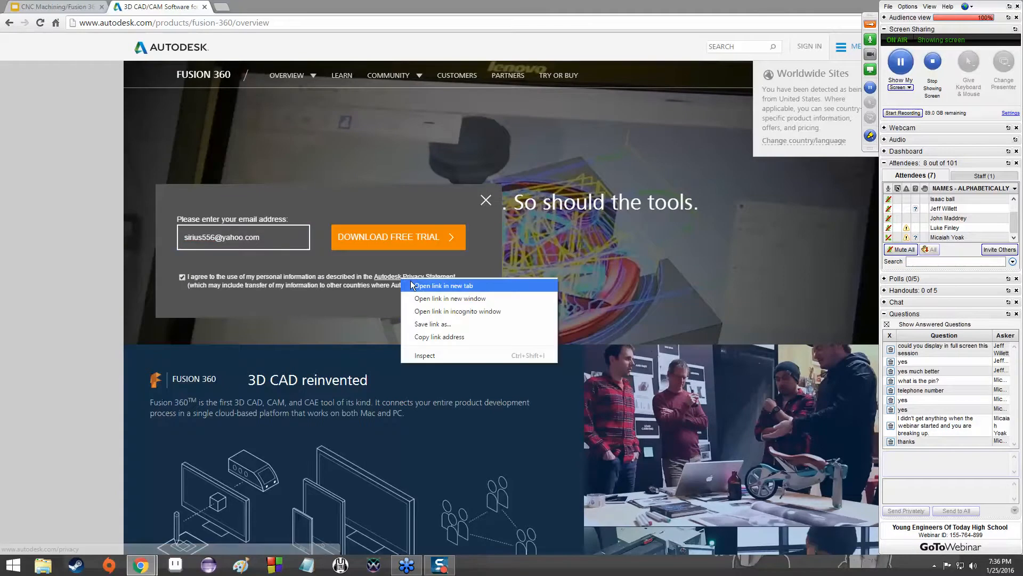
{"action": "left_click", "coordinate": [426, 284]}
{"action": "left_click", "coordinate": [234, 7]}
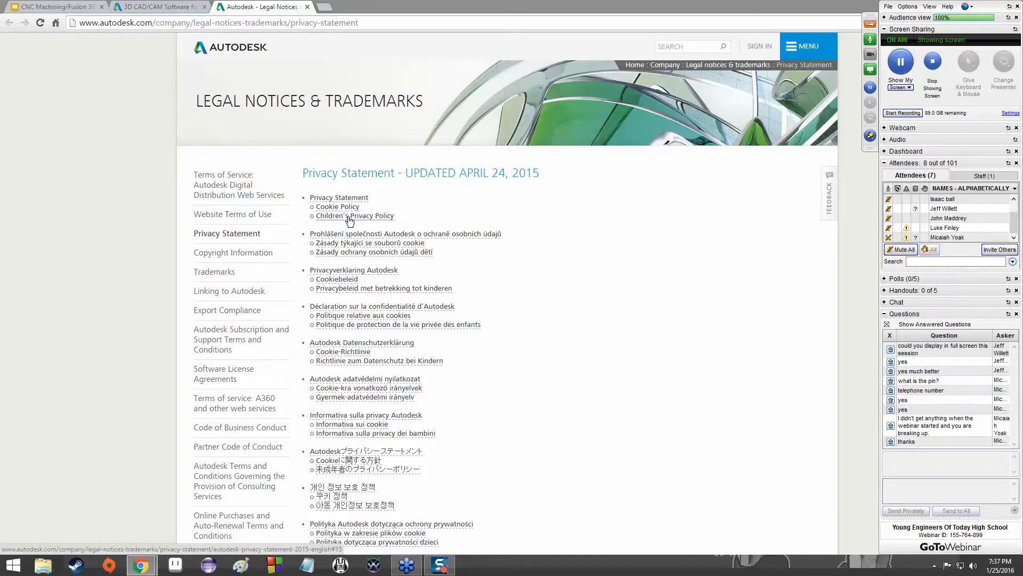
{"action": "left_click", "coordinate": [352, 198]}
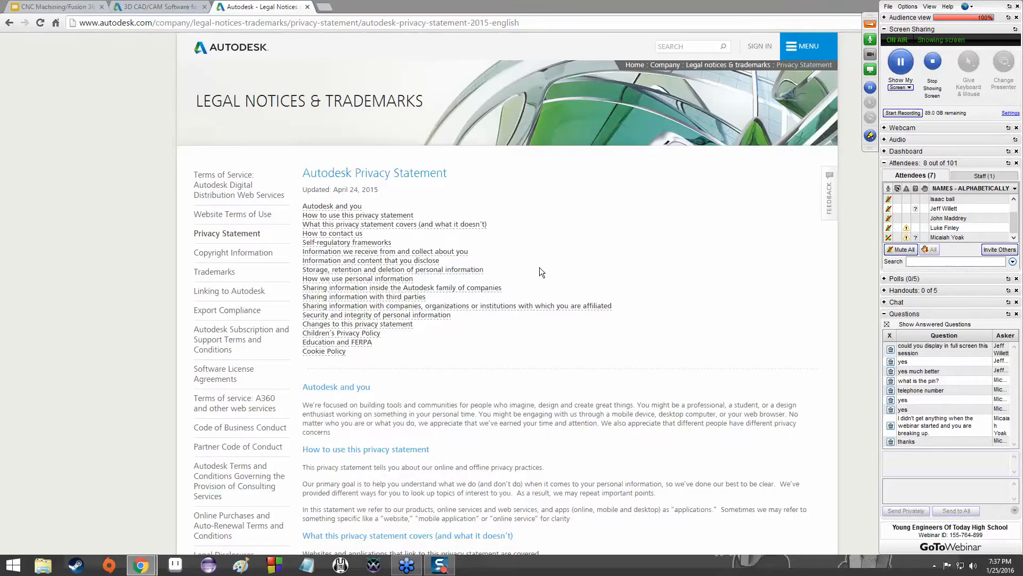
{"action": "scroll", "coordinate": [540, 267], "scroll_direction": "down", "scroll_amount": 7}
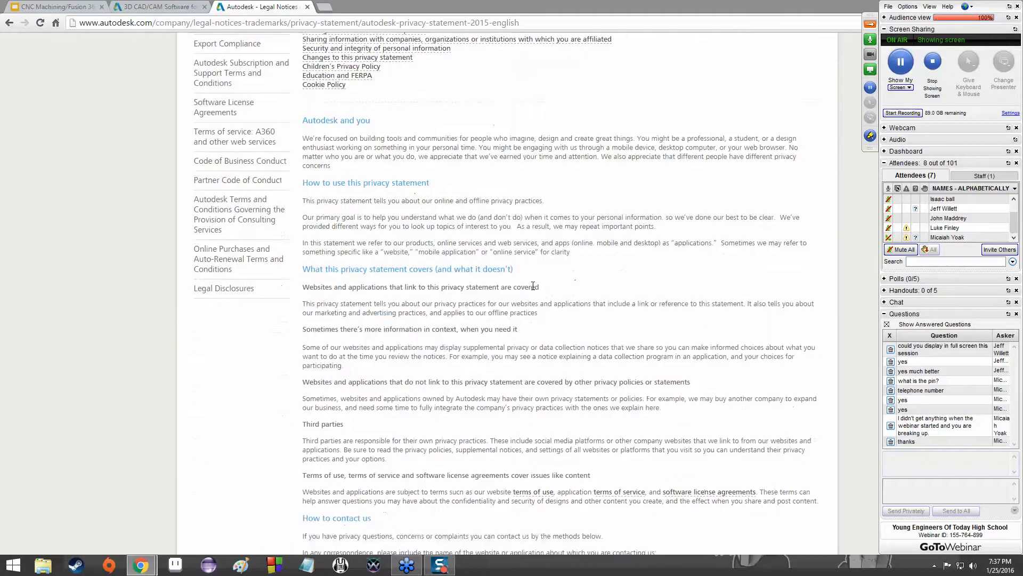
{"action": "left_click", "coordinate": [182, 7]}
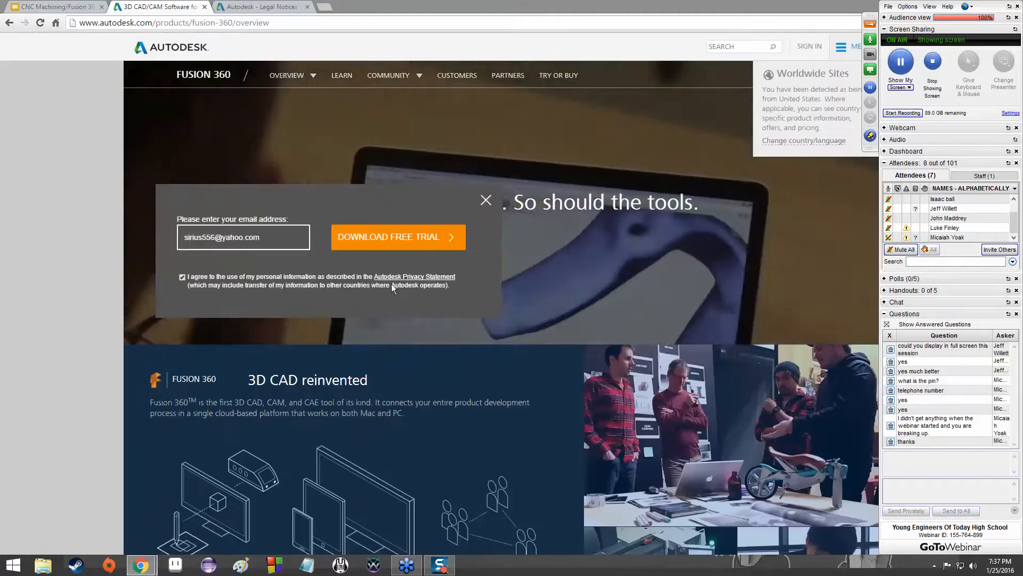
Start the Fusion 360 client download from the trial form and cancel it.
{"action": "left_click", "coordinate": [415, 241]}
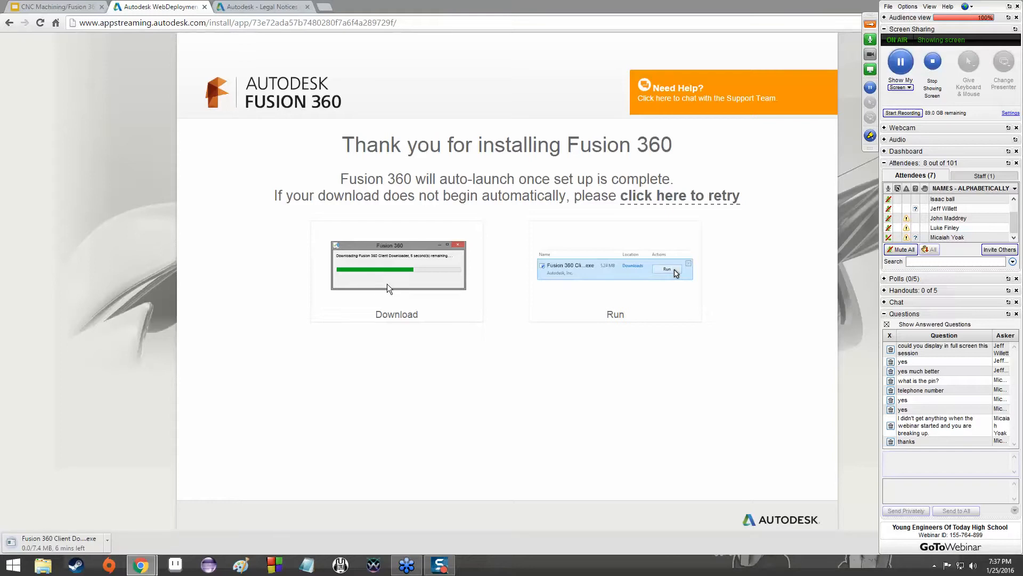
{"action": "left_click", "coordinate": [104, 545]}
{"action": "left_click", "coordinate": [129, 525]}
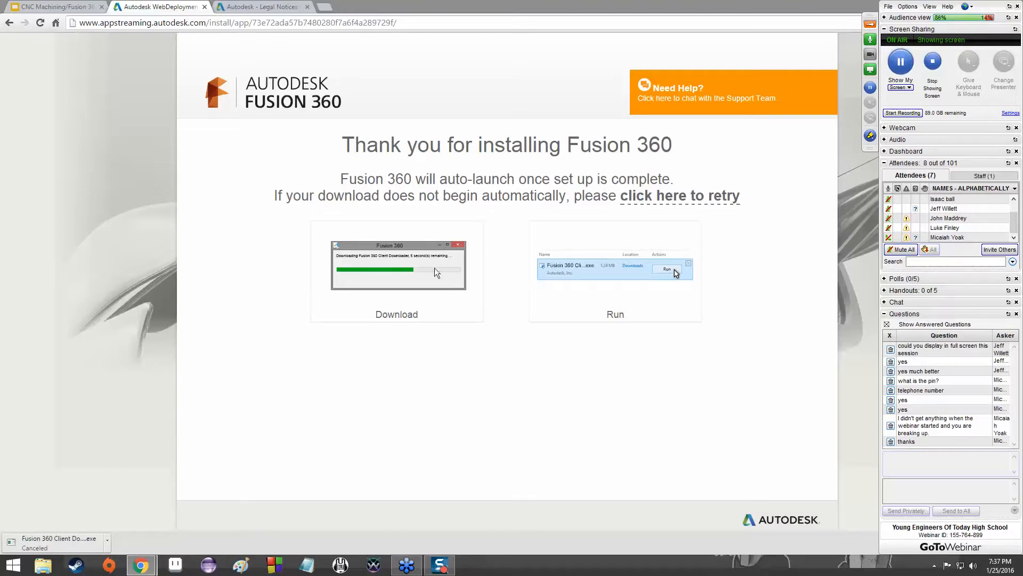
{"action": "left_click", "coordinate": [108, 540]}
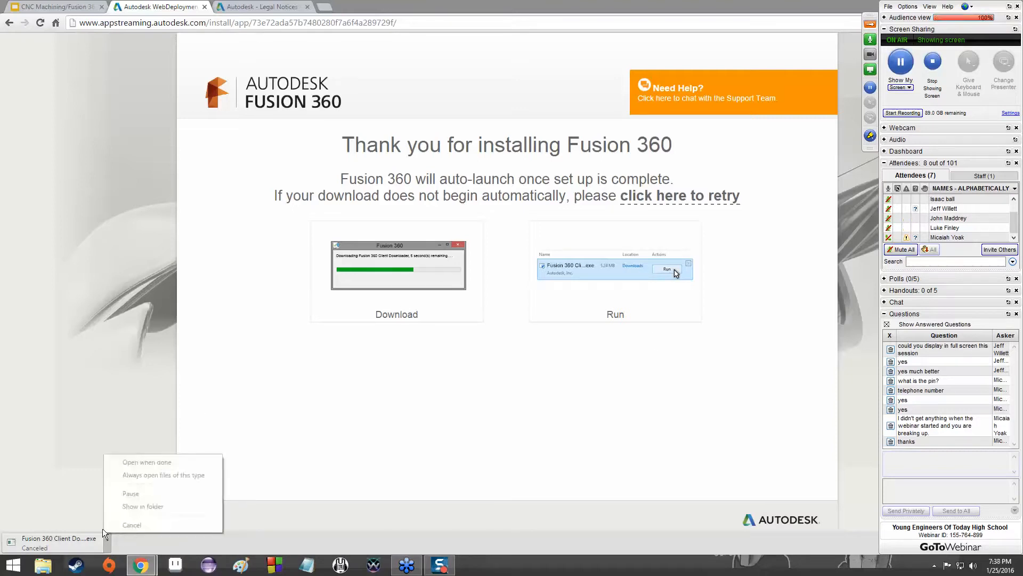
{"action": "left_click", "coordinate": [87, 527]}
{"action": "left_click", "coordinate": [106, 543]}
{"action": "left_click", "coordinate": [85, 512]}
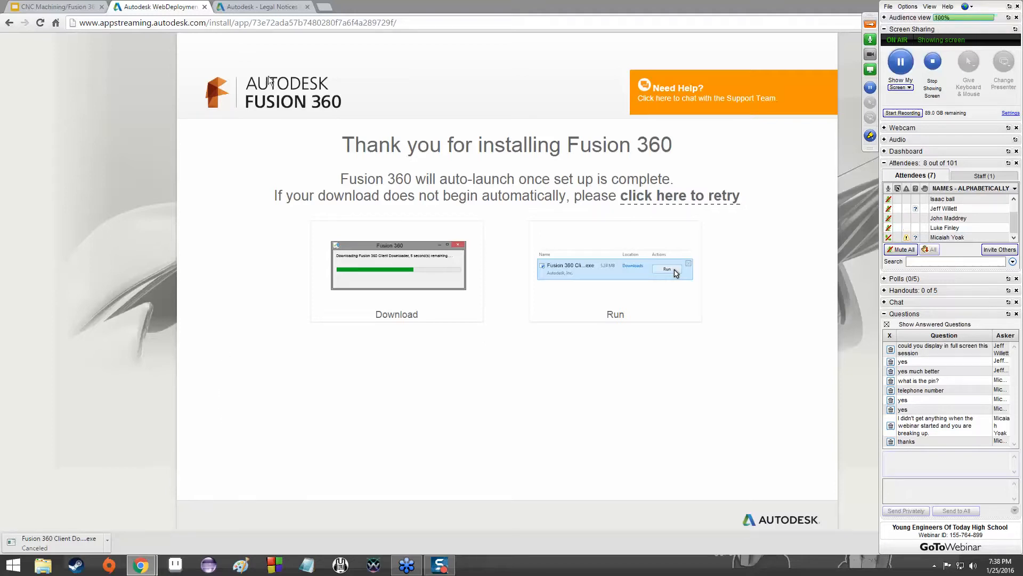
Close both Autodesk pages to return to the CNC Machining/Fusion 360 presentation.
{"action": "left_click", "coordinate": [205, 7]}
{"action": "left_click", "coordinate": [204, 7]}
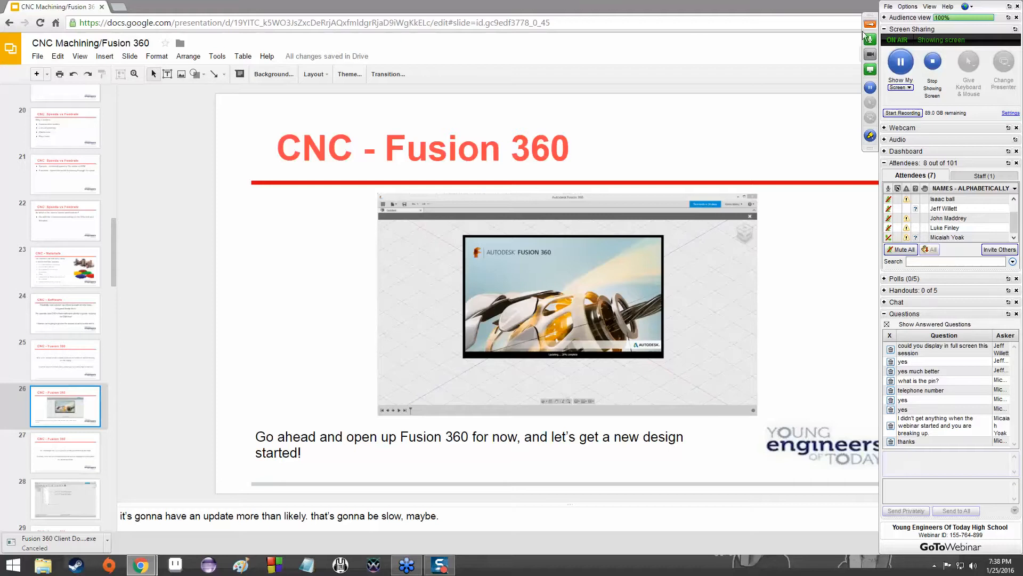
Pause the webinar's screen sharing, reveal the desktop and resume the sharing.
{"action": "left_click", "coordinate": [901, 62]}
{"action": "key", "text": "super+d"}
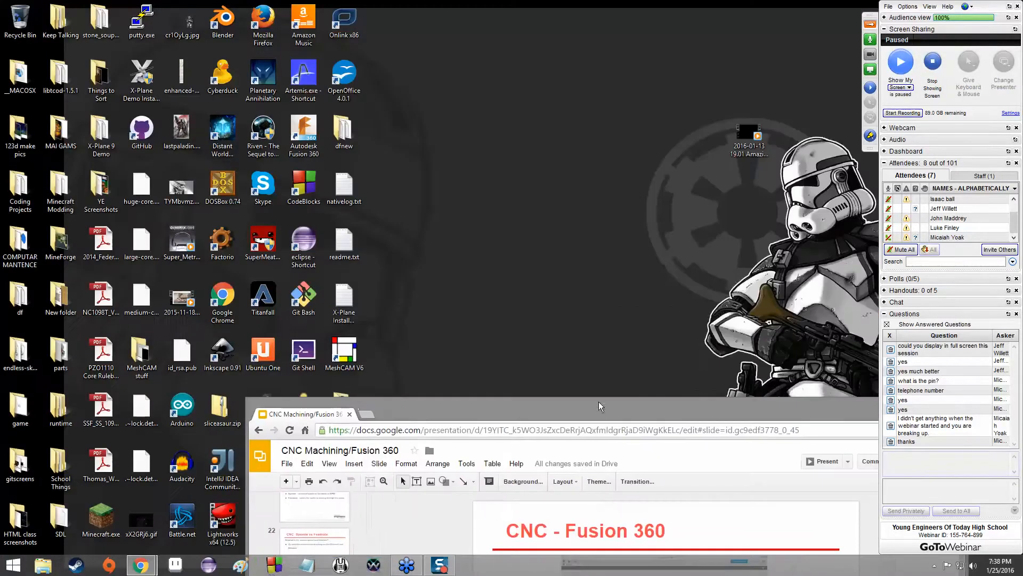
{"action": "left_click", "coordinate": [900, 62]}
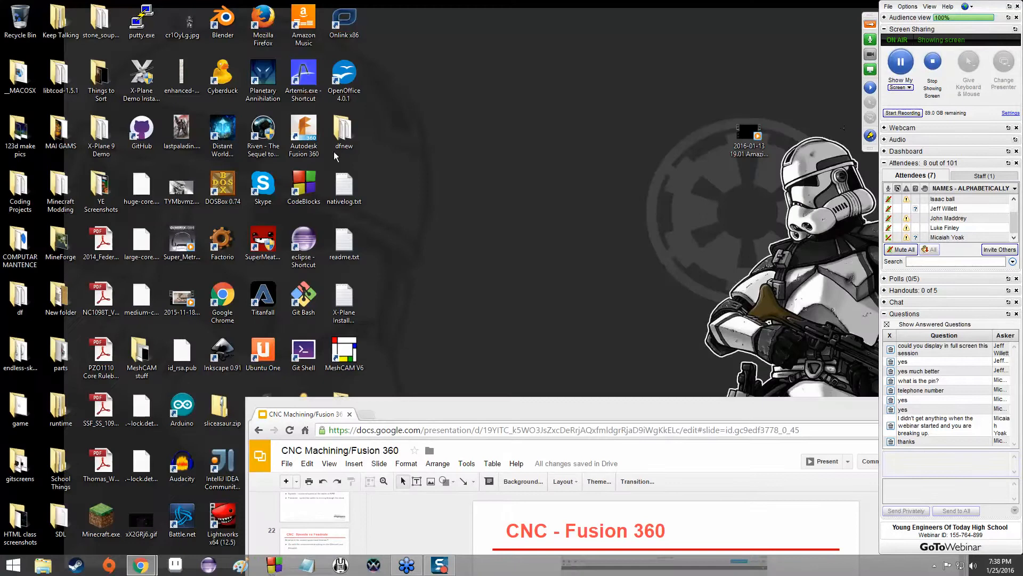
Launch Autodesk Fusion 360 from the desktop and maximize its window.
{"action": "left_click", "coordinate": [303, 138]}
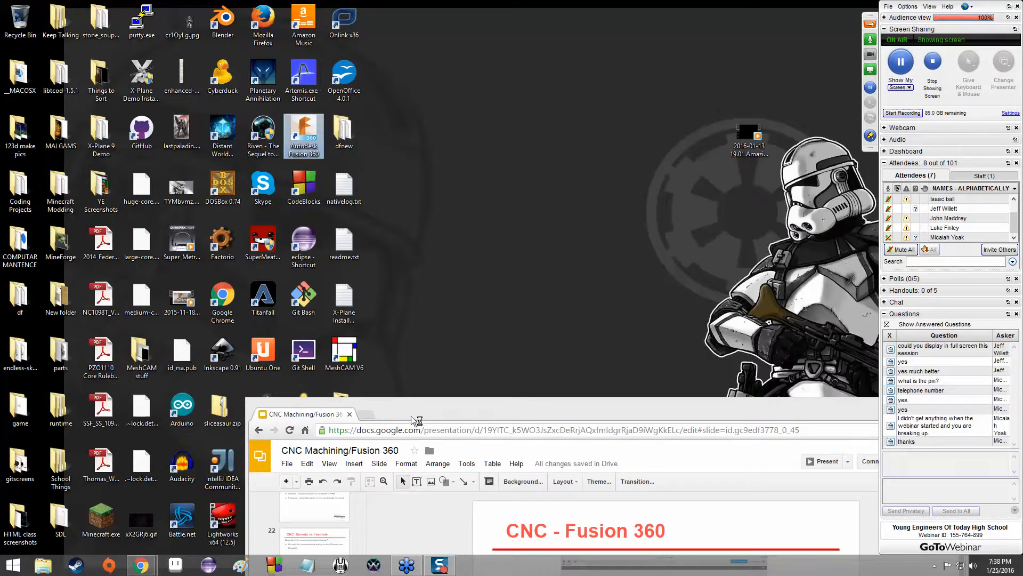
{"action": "left_click_drag", "start_coordinate": [414, 416], "coordinate": [409, 398]}
{"action": "left_click_drag", "start_coordinate": [381, 362], "coordinate": [285, 256]}
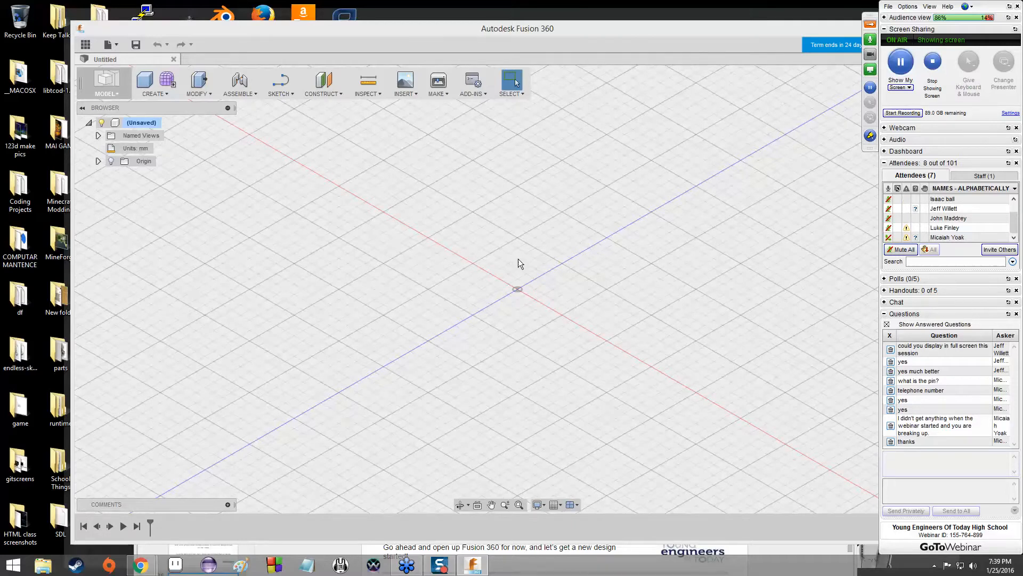
{"action": "left_click_drag", "start_coordinate": [602, 33], "coordinate": [519, 23]}
{"action": "double_click", "coordinate": [519, 24]}
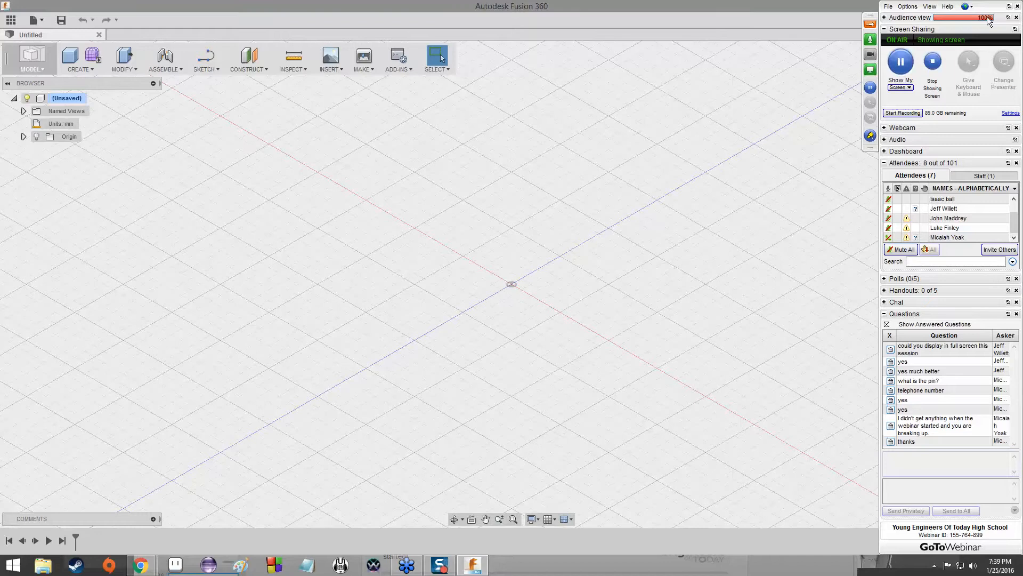
Move the webinar control panel away from the account name and sign out of the Autodesk account.
{"action": "left_click", "coordinate": [951, 8]}
{"action": "left_click_drag", "start_coordinate": [950, 8], "coordinate": [811, 8]}
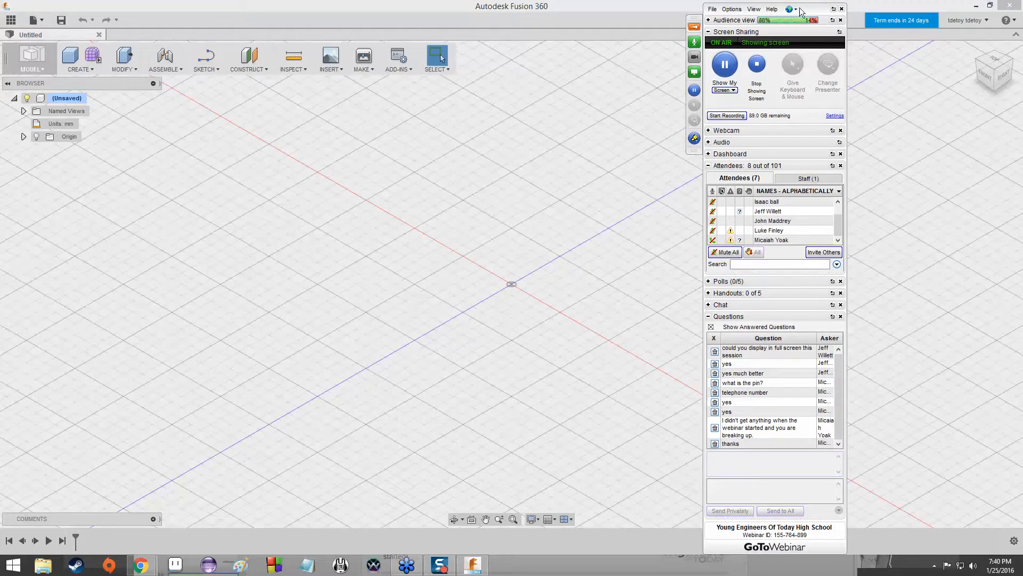
{"action": "left_click", "coordinate": [987, 20]}
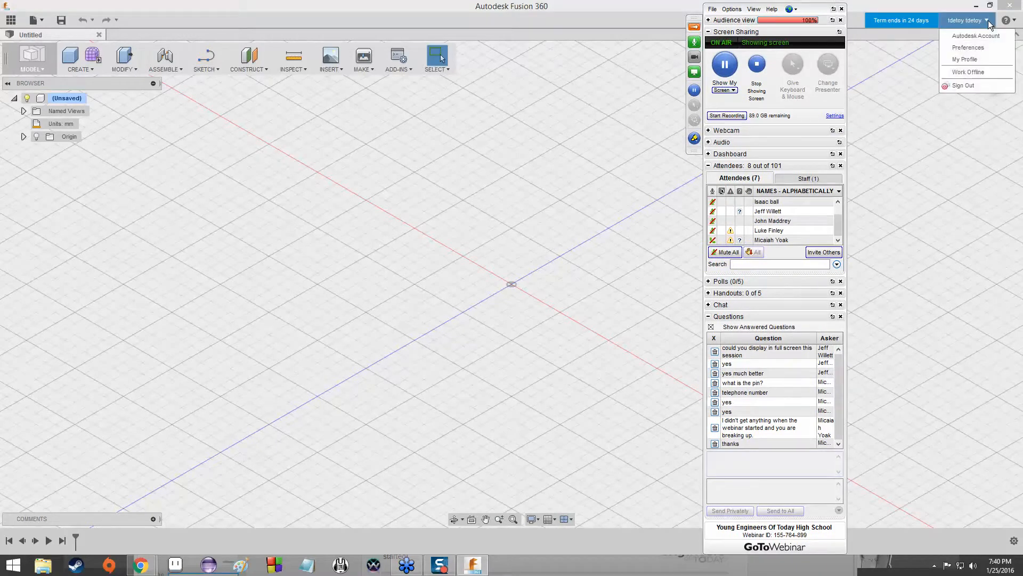
{"action": "left_click", "coordinate": [980, 85]}
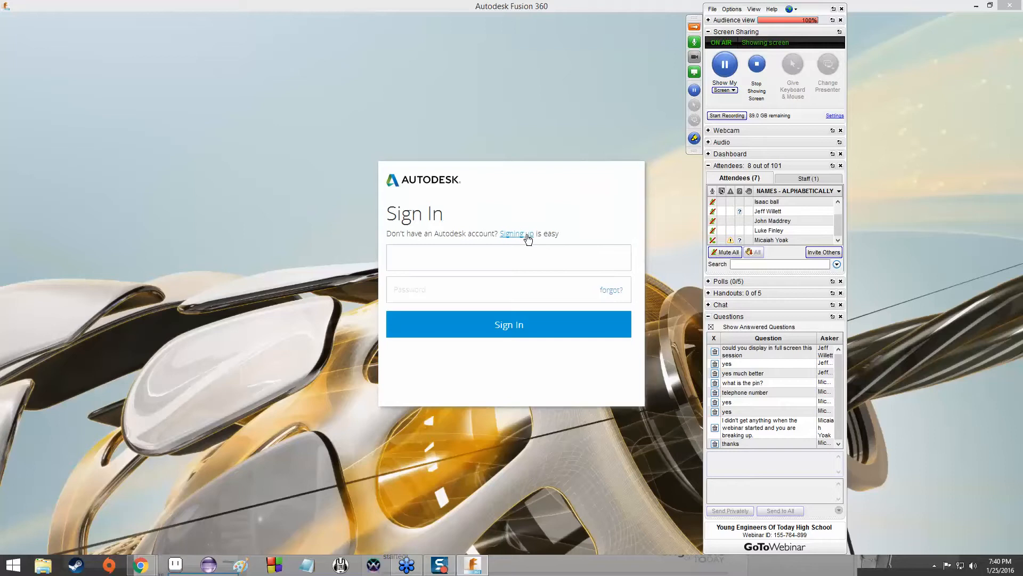
View the Autodesk account sign-up form and go back to the sign-in form.
{"action": "left_click", "coordinate": [531, 235]}
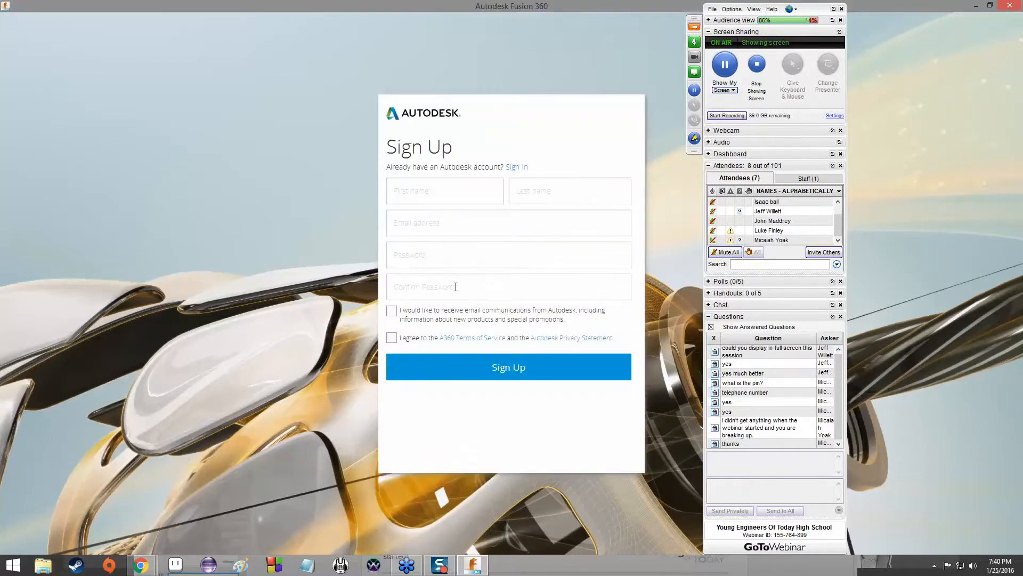
{"action": "left_click", "coordinate": [526, 169]}
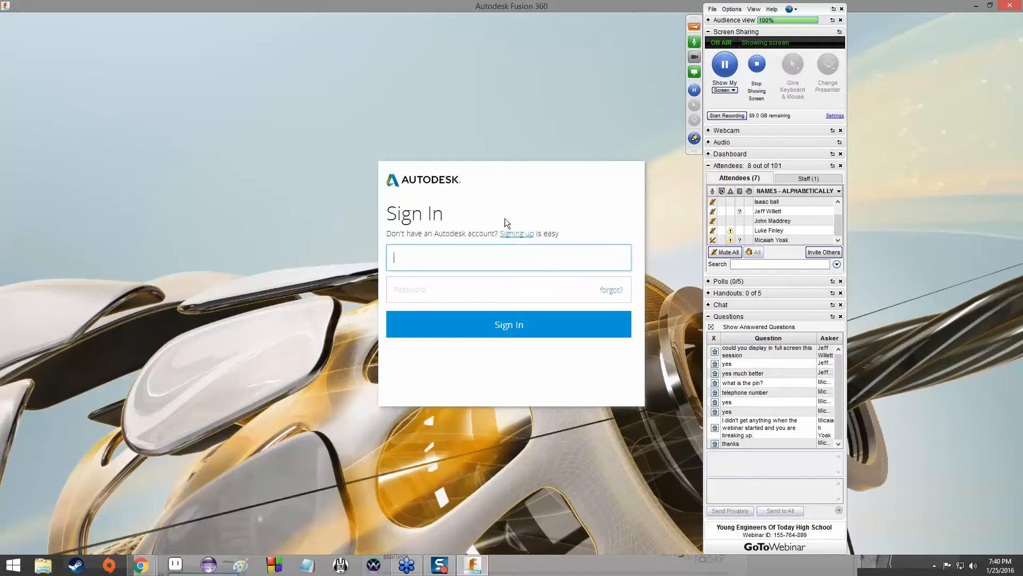
Sign in to Fusion 360 with the account's e-mail address and password.
{"action": "key", "text": "Tab"}
{"action": "type", "text": "********"}
{"action": "key", "text": "Return"}
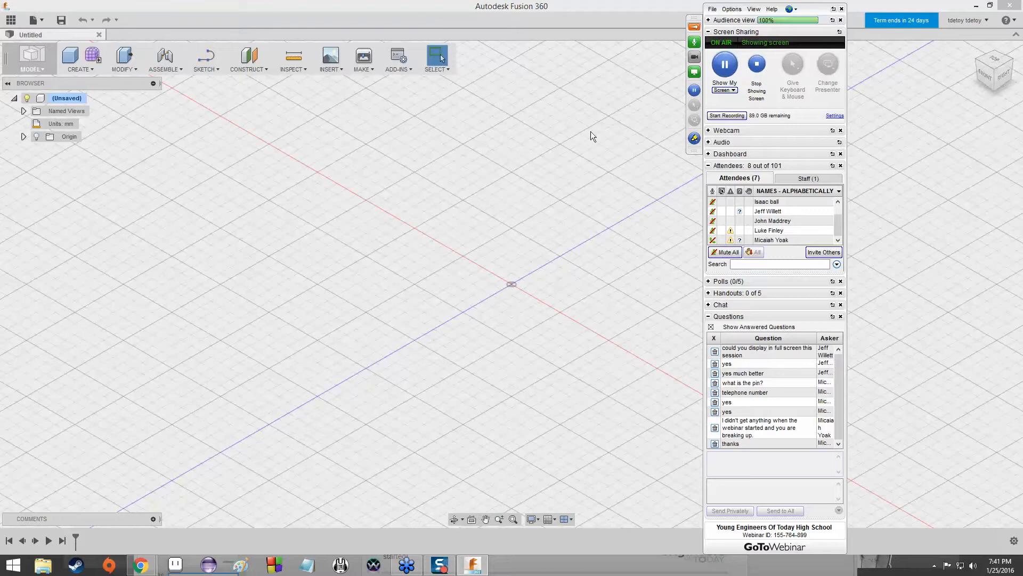
{"action": "left_click", "coordinate": [205, 69]}
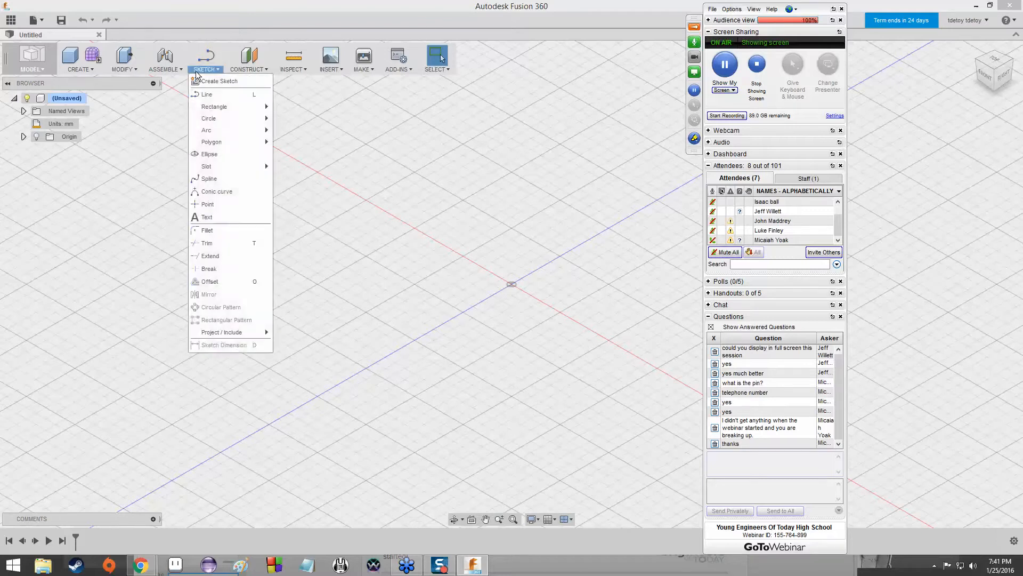
{"action": "left_click", "coordinate": [248, 70]}
{"action": "left_click", "coordinate": [125, 70]}
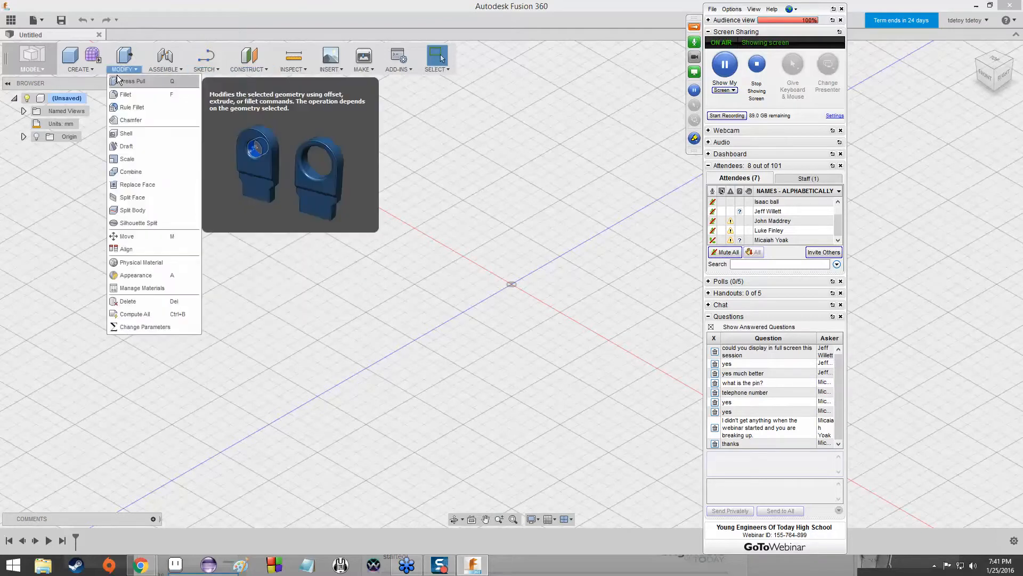
{"action": "left_click", "coordinate": [80, 69]}
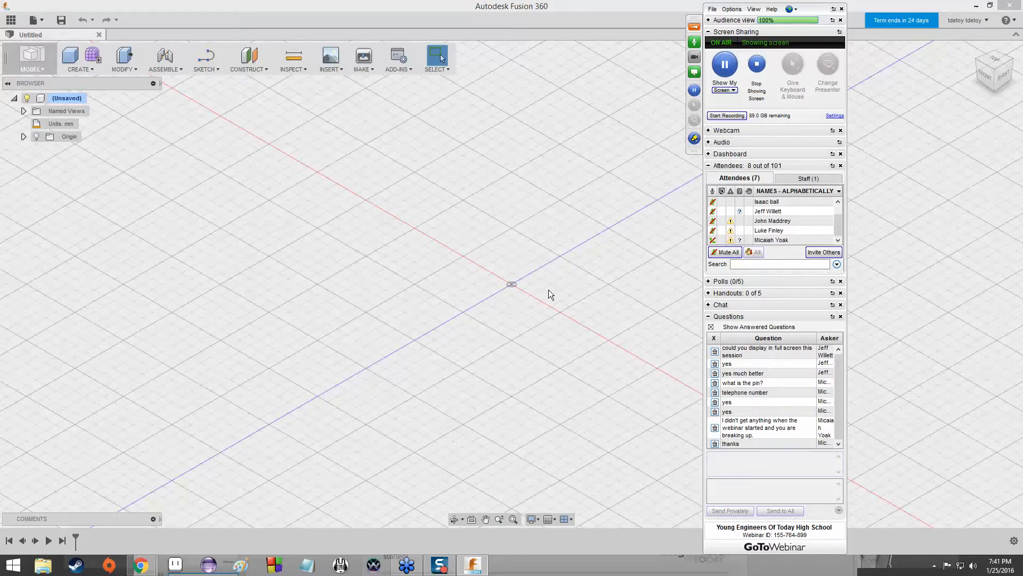
{"action": "right_click", "coordinate": [514, 302]}
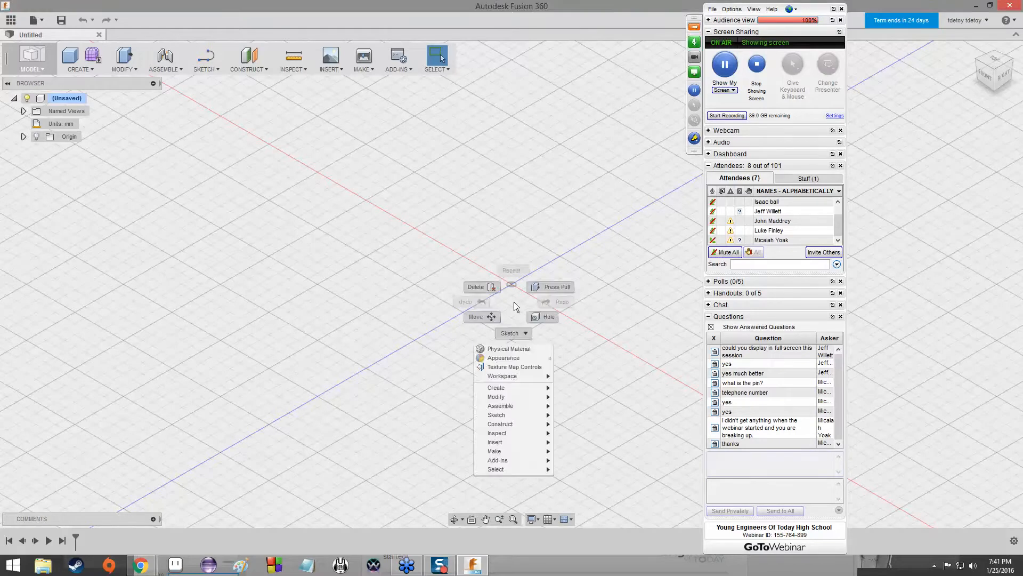
Demonstrate zooming and panning the empty grid around the origin, and cancel the Press Pull command.
{"action": "key", "text": "Escape"}
{"action": "right_click_drag", "start_coordinate": [513, 301], "coordinate": [552, 233]}
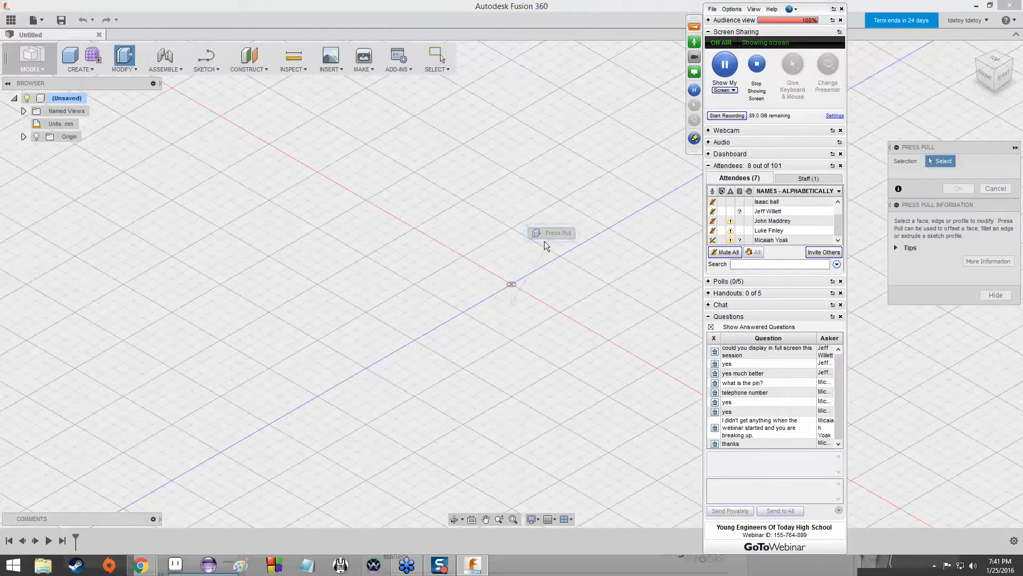
{"action": "scroll", "coordinate": [506, 288], "scroll_direction": "down", "scroll_amount": 8}
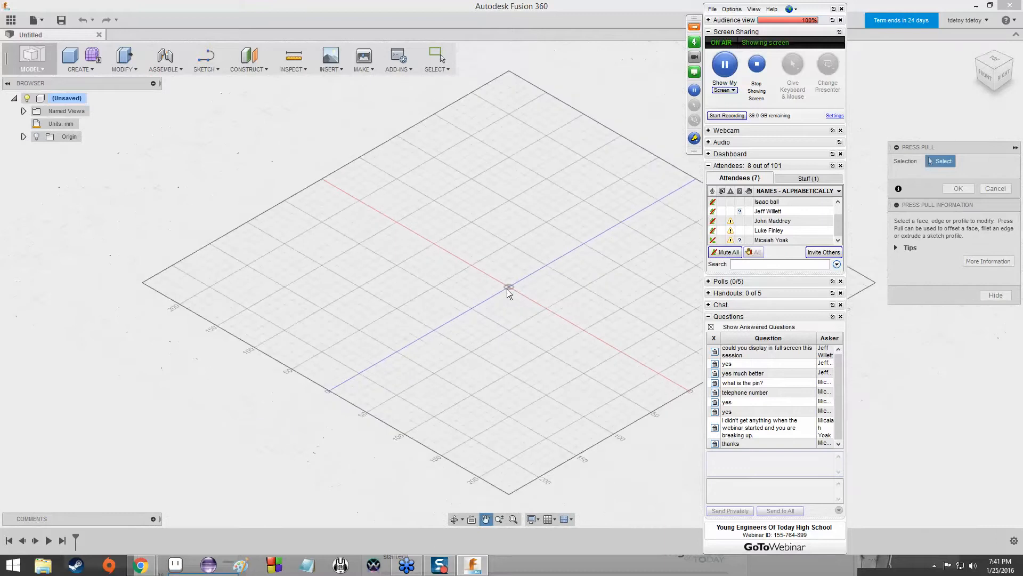
{"action": "scroll", "coordinate": [507, 288], "scroll_direction": "up", "scroll_amount": 5}
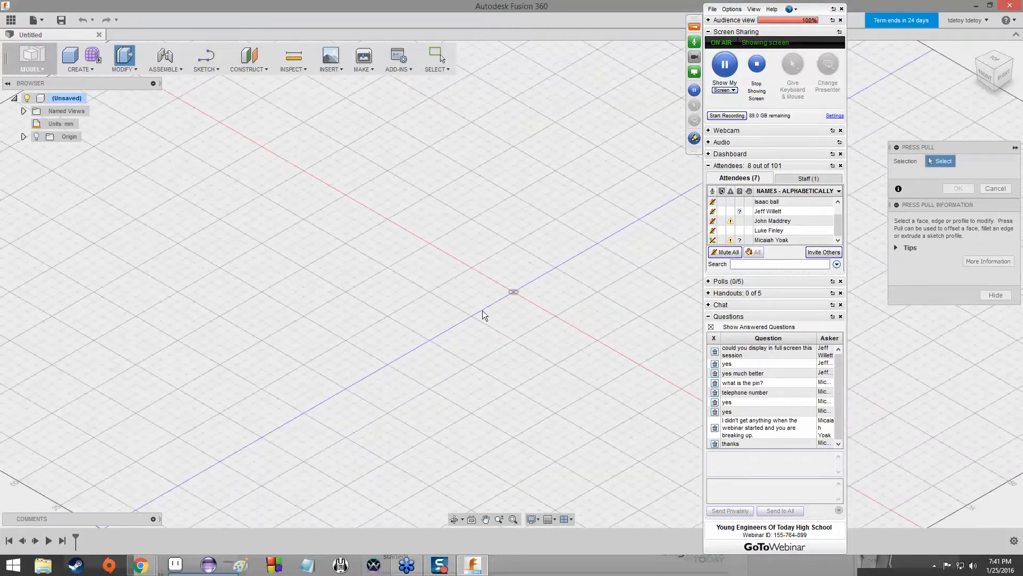
{"action": "middle_click_drag", "start_coordinate": [497, 312], "coordinate": [498, 286]}
{"action": "scroll", "coordinate": [498, 286], "scroll_direction": "down", "scroll_amount": 1}
{"action": "right_click_drag", "start_coordinate": [498, 285], "coordinate": [500, 257]}
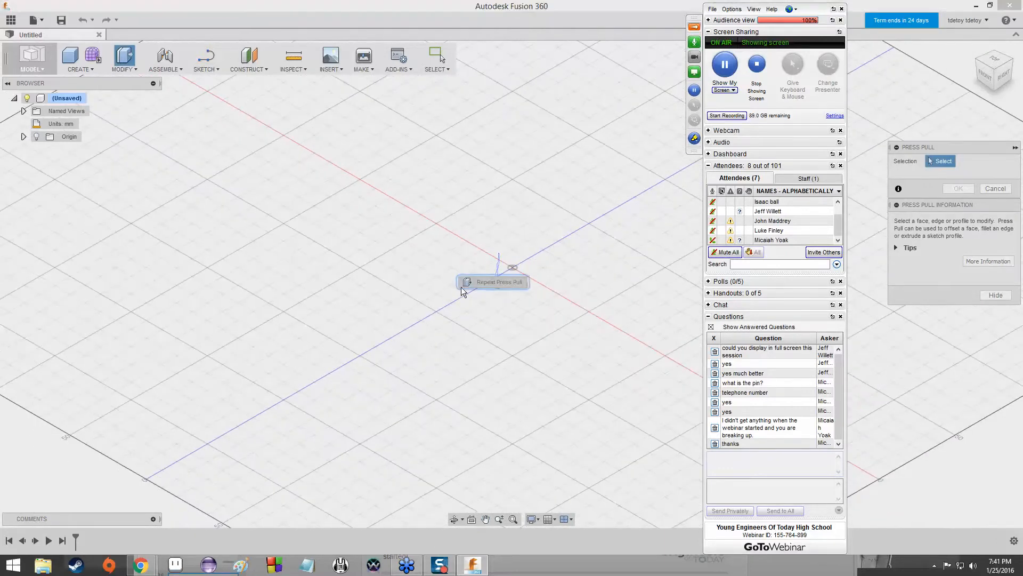
{"action": "middle_click_drag", "start_coordinate": [486, 242], "coordinate": [494, 276]}
{"action": "scroll", "coordinate": [565, 296], "scroll_direction": "down", "scroll_amount": 9}
{"action": "scroll", "coordinate": [507, 299], "scroll_direction": "up", "scroll_amount": 5}
{"action": "scroll", "coordinate": [516, 290], "scroll_direction": "down", "scroll_amount": 4}
{"action": "scroll", "coordinate": [453, 281], "scroll_direction": "up", "scroll_amount": 6}
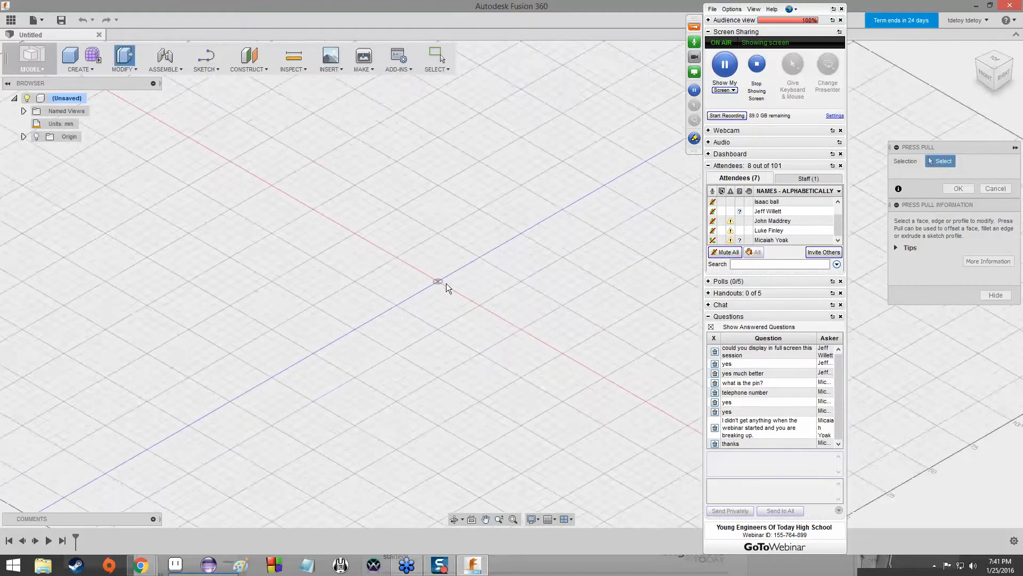
{"action": "mouse_move", "coordinate": [430, 283]}
{"action": "middle_mouse_down"}
{"action": "mouse_move", "coordinate": [505, 264]}
{"action": "mouse_move", "coordinate": [442, 284]}
{"action": "middle_mouse_up"}
{"action": "scroll", "coordinate": [443, 284], "scroll_direction": "down", "scroll_amount": 5}
{"action": "scroll", "coordinate": [462, 273], "scroll_direction": "up", "scroll_amount": 5}
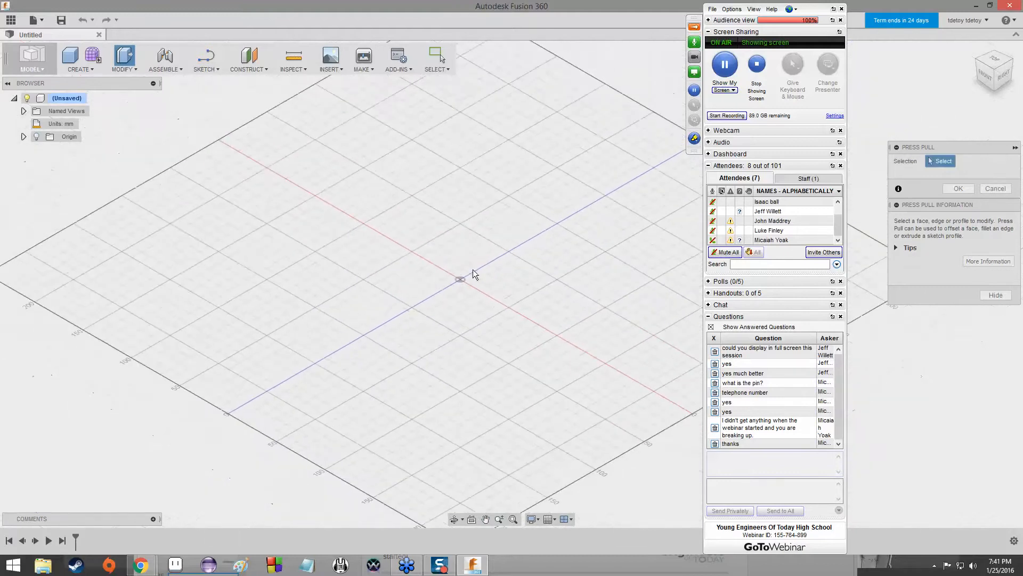
{"action": "scroll", "coordinate": [447, 283], "scroll_direction": "up", "scroll_amount": 3}
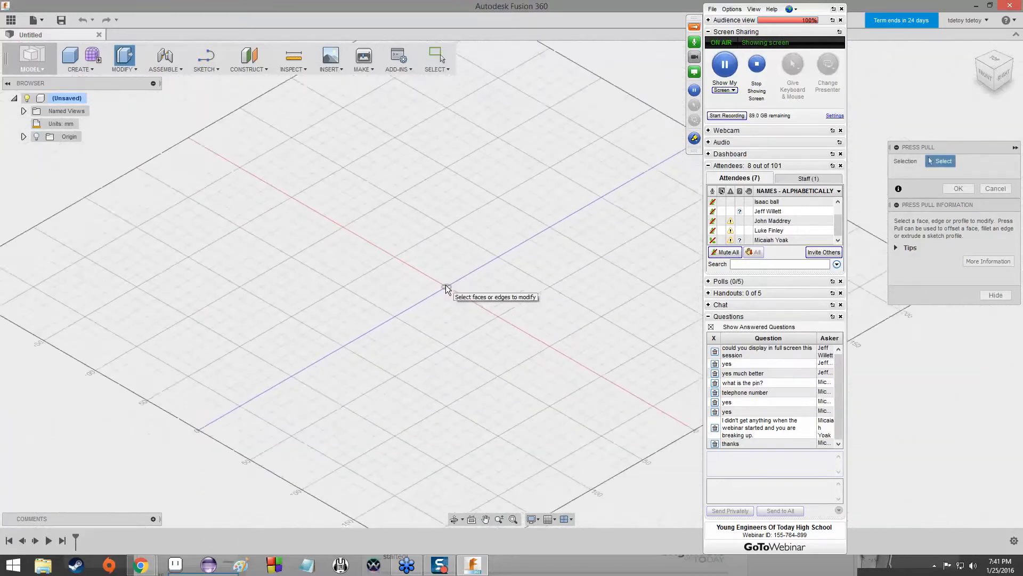
{"action": "scroll", "coordinate": [446, 285], "scroll_direction": "down", "scroll_amount": 5}
{"action": "scroll", "coordinate": [443, 286], "scroll_direction": "up", "scroll_amount": 5}
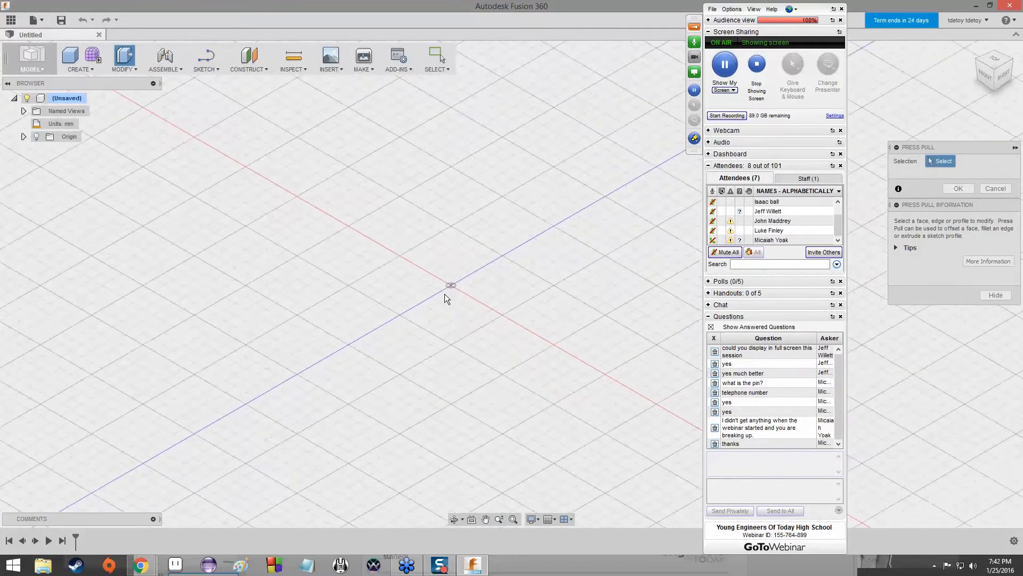
{"action": "scroll", "coordinate": [449, 288], "scroll_direction": "down", "scroll_amount": 5}
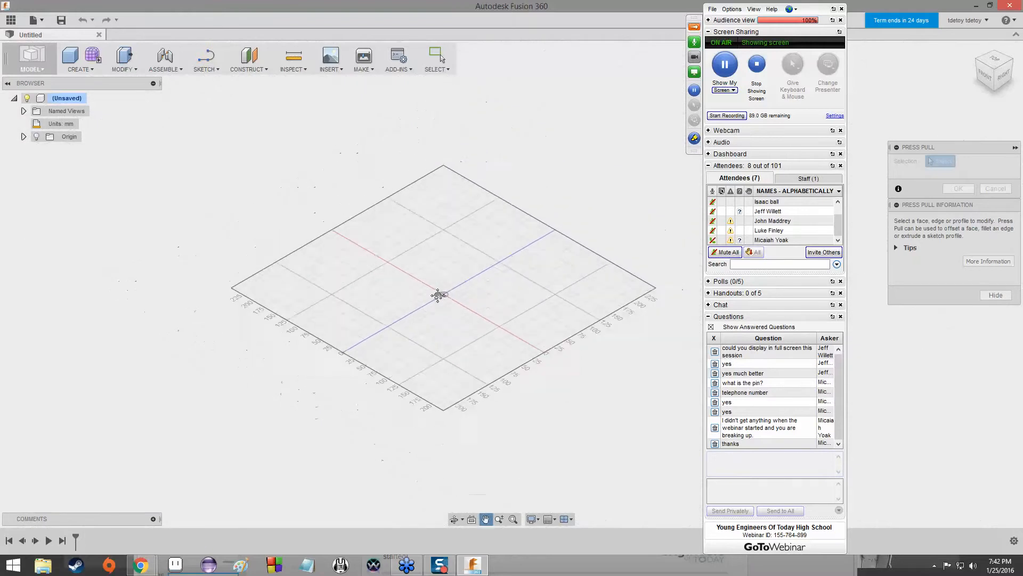
{"action": "scroll", "coordinate": [437, 297], "scroll_direction": "up", "scroll_amount": 5}
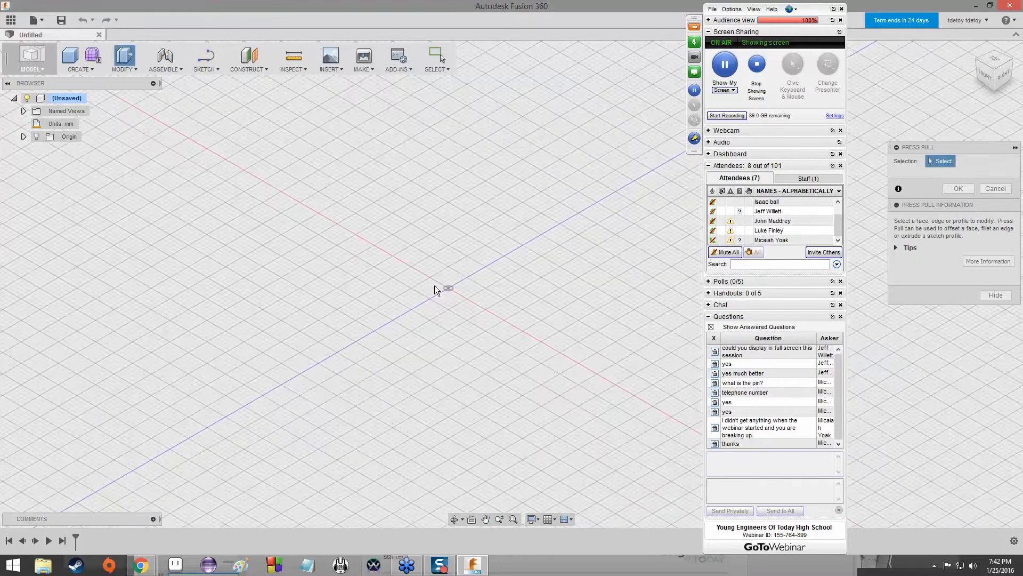
{"action": "scroll", "coordinate": [446, 268], "scroll_direction": "down", "scroll_amount": 5}
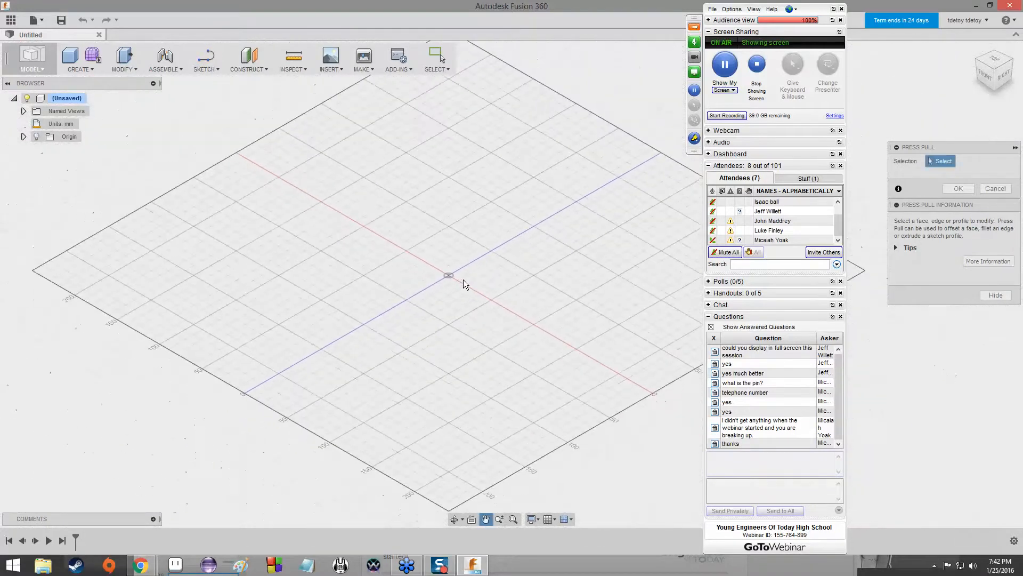
{"action": "scroll", "coordinate": [447, 269], "scroll_direction": "up", "scroll_amount": 5}
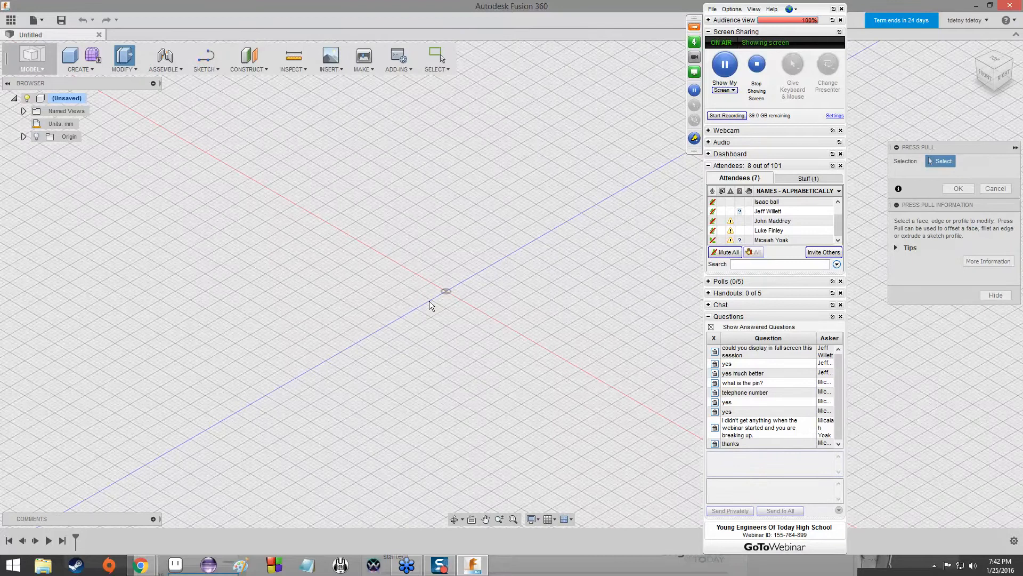
{"action": "scroll", "coordinate": [430, 300], "scroll_direction": "up", "scroll_amount": 2}
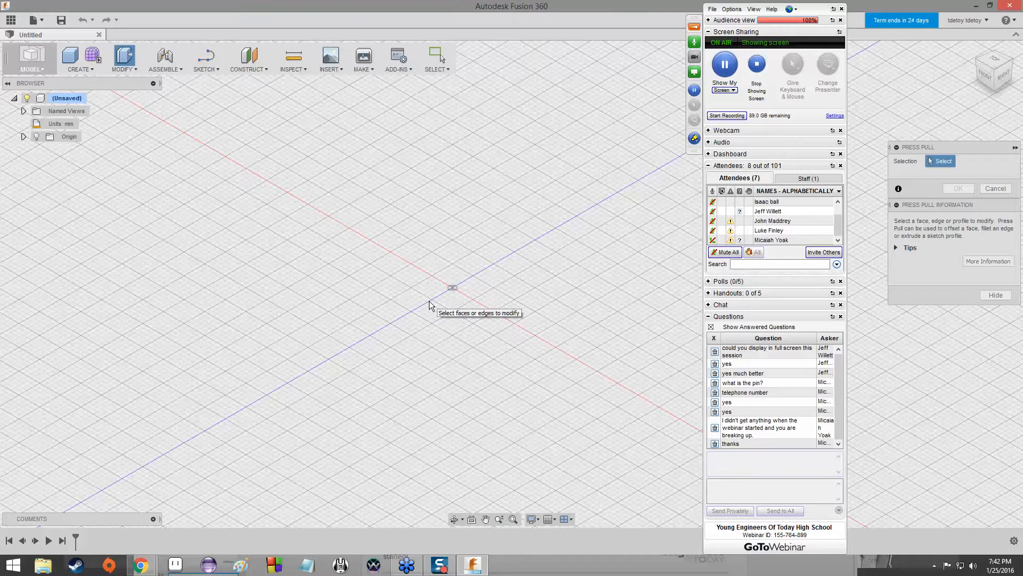
{"action": "scroll", "coordinate": [416, 286], "scroll_direction": "up", "scroll_amount": 3}
{"action": "scroll", "coordinate": [418, 285], "scroll_direction": "down", "scroll_amount": 4}
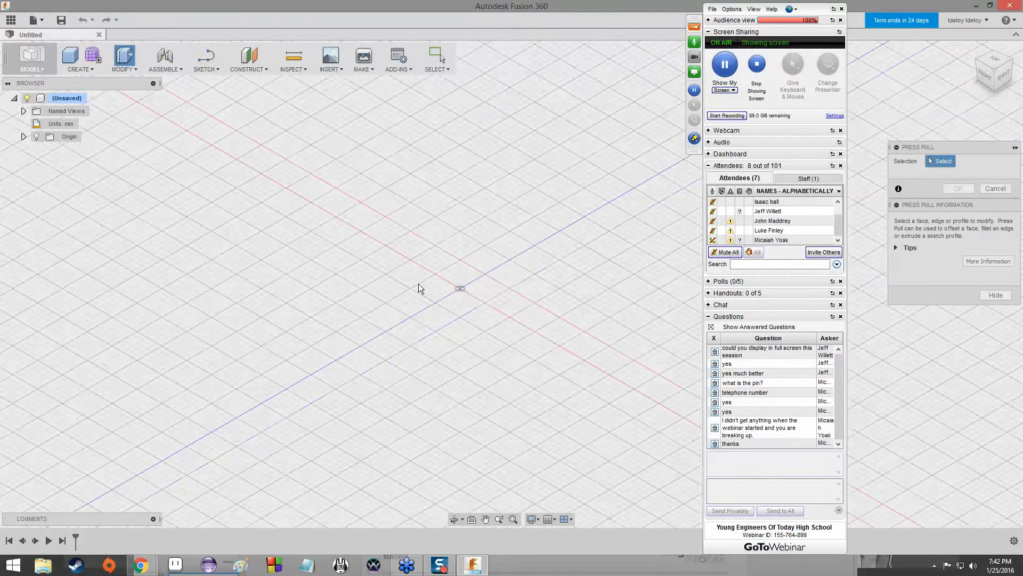
{"action": "scroll", "coordinate": [562, 253], "scroll_direction": "up", "scroll_amount": 4}
{"action": "middle_click_drag", "start_coordinate": [562, 253], "coordinate": [248, 393]}
{"action": "scroll", "coordinate": [357, 311], "scroll_direction": "up", "scroll_amount": 2}
{"action": "middle_click_drag", "start_coordinate": [358, 310], "coordinate": [513, 202]}
{"action": "scroll", "coordinate": [517, 203], "scroll_direction": "down", "scroll_amount": 4}
{"action": "scroll", "coordinate": [512, 212], "scroll_direction": "up", "scroll_amount": 2}
{"action": "scroll", "coordinate": [512, 212], "scroll_direction": "down", "scroll_amount": 2}
{"action": "scroll", "coordinate": [509, 214], "scroll_direction": "up", "scroll_amount": 3}
{"action": "scroll", "coordinate": [507, 216], "scroll_direction": "down", "scroll_amount": 3}
{"action": "scroll", "coordinate": [507, 216], "scroll_direction": "up", "scroll_amount": 3}
{"action": "scroll", "coordinate": [507, 216], "scroll_direction": "down", "scroll_amount": 3}
{"action": "scroll", "coordinate": [506, 215], "scroll_direction": "up", "scroll_amount": 3}
{"action": "scroll", "coordinate": [507, 215], "scroll_direction": "down", "scroll_amount": 2}
{"action": "scroll", "coordinate": [509, 225], "scroll_direction": "down", "scroll_amount": 3}
{"action": "scroll", "coordinate": [502, 238], "scroll_direction": "up", "scroll_amount": 2}
{"action": "scroll", "coordinate": [543, 211], "scroll_direction": "down", "scroll_amount": 2}
{"action": "middle_click_drag", "start_coordinate": [538, 219], "coordinate": [484, 322]}
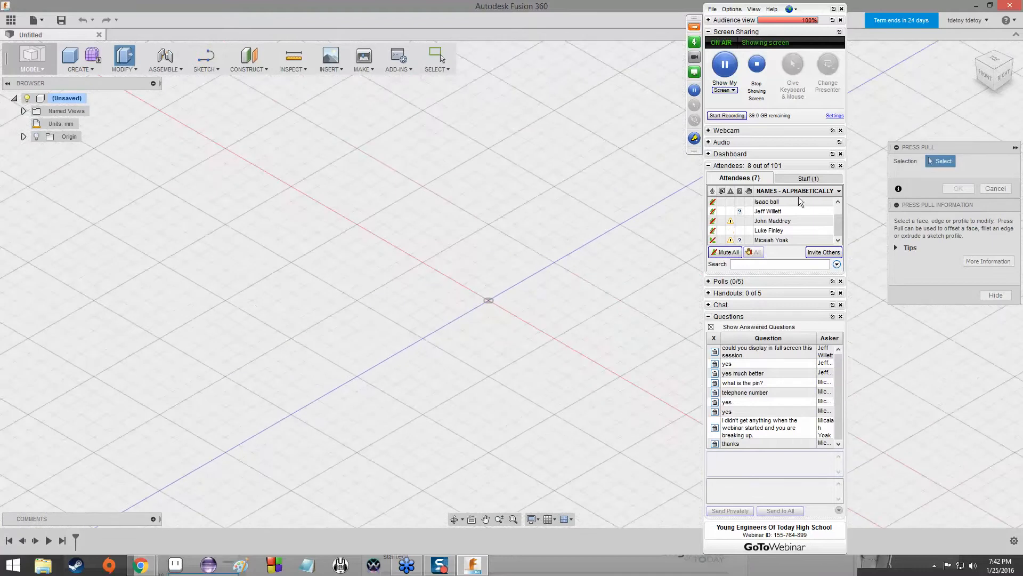
{"action": "left_click", "coordinate": [995, 188]}
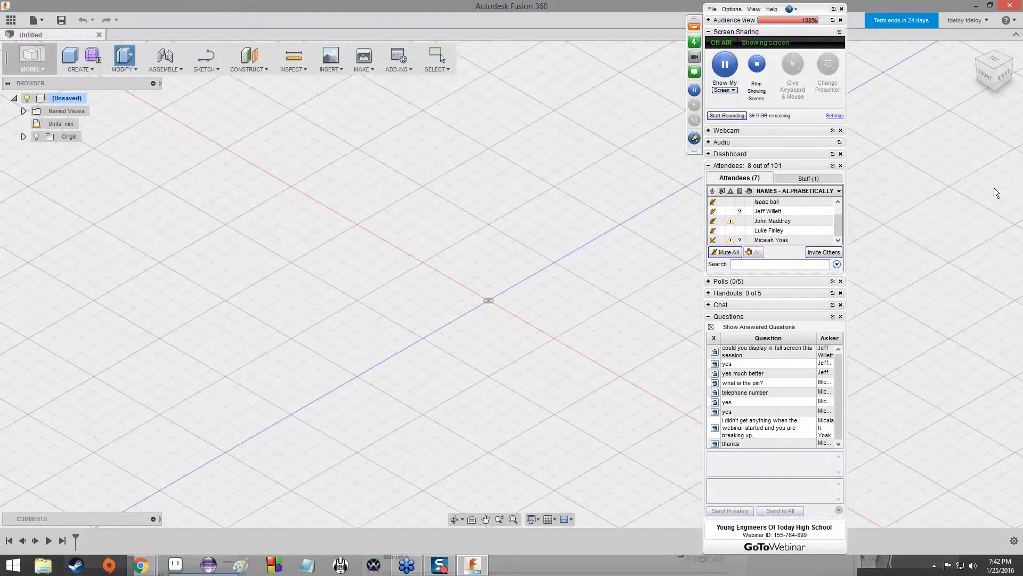
Demonstrate rotating the view around the origin with the Orbit tool and exit the tool.
{"action": "left_click", "coordinate": [456, 521]}
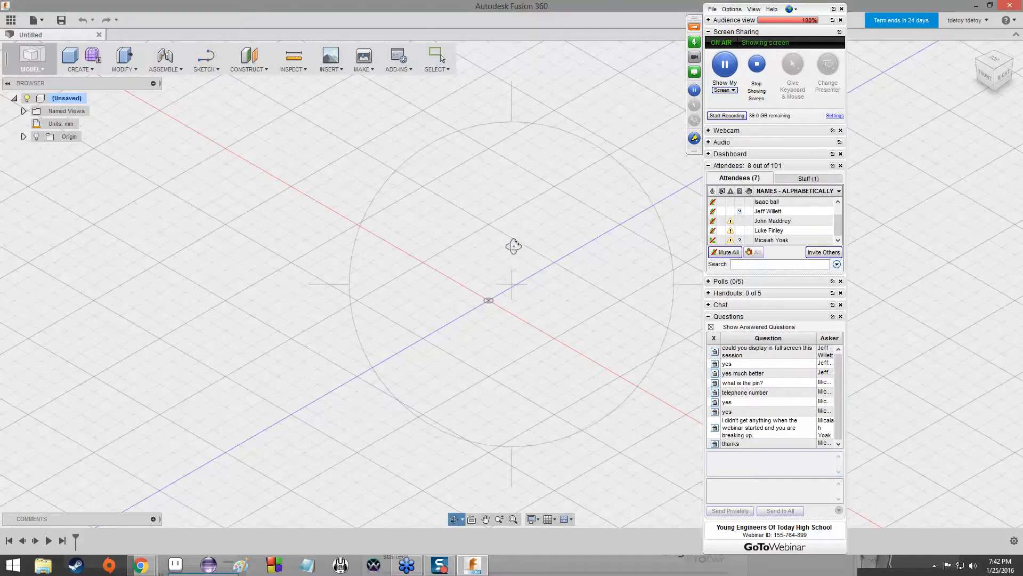
{"action": "left_click_drag", "start_coordinate": [516, 251], "coordinate": [607, 290]}
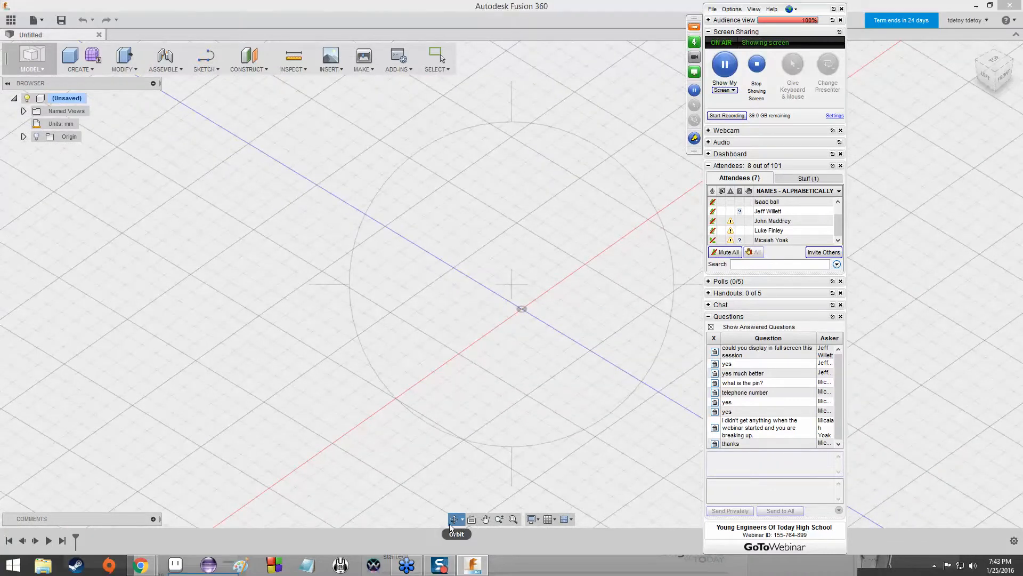
{"action": "key", "text": "Escape"}
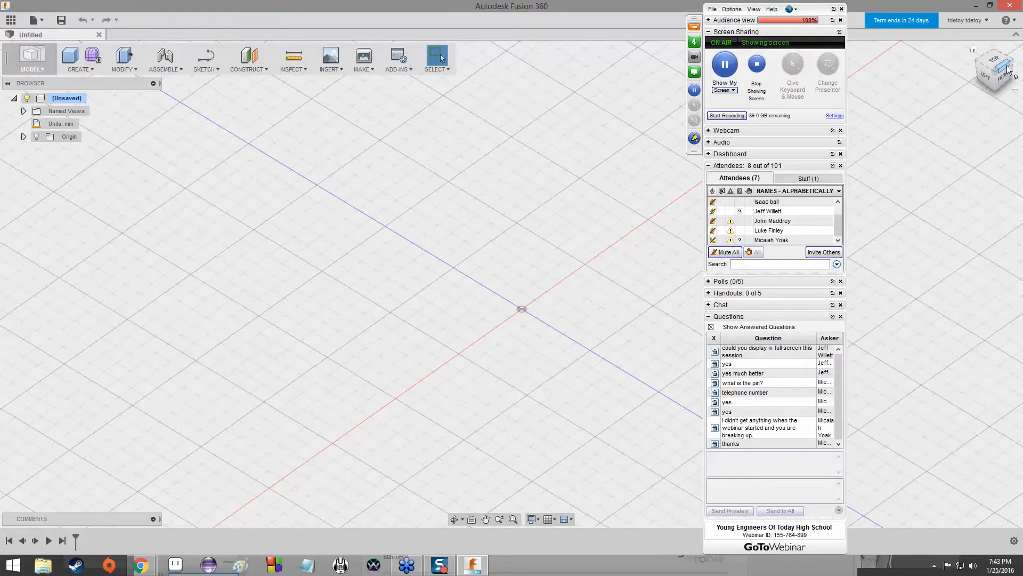
Demonstrate turning the model space with the ViewCube's faces and edges, and restore the home view.
{"action": "mouse_move", "coordinate": [994, 68]}
{"action": "left_mouse_down"}
{"action": "mouse_move", "coordinate": [969, 69]}
{"action": "mouse_move", "coordinate": [1007, 77]}
{"action": "mouse_move", "coordinate": [1002, 58]}
{"action": "mouse_move", "coordinate": [982, 75]}
{"action": "mouse_move", "coordinate": [994, 58]}
{"action": "mouse_move", "coordinate": [998, 75]}
{"action": "left_mouse_up"}
{"action": "mouse_move", "coordinate": [513, 311]}
{"action": "left_mouse_down"}
{"action": "mouse_move", "coordinate": [486, 295]}
{"action": "mouse_move", "coordinate": [529, 296]}
{"action": "left_mouse_up"}
{"action": "mouse_move", "coordinate": [511, 296]}
{"action": "middle_mouse_down", "text": "shift"}
{"action": "mouse_move", "coordinate": [499, 290]}
{"action": "mouse_move", "coordinate": [496, 256]}
{"action": "mouse_move", "coordinate": [519, 266]}
{"action": "mouse_move", "coordinate": [504, 293]}
{"action": "mouse_move", "coordinate": [445, 277]}
{"action": "mouse_move", "coordinate": [427, 296]}
{"action": "mouse_move", "coordinate": [416, 251]}
{"action": "mouse_move", "coordinate": [453, 283]}
{"action": "mouse_move", "coordinate": [480, 275]}
{"action": "mouse_move", "coordinate": [486, 287]}
{"action": "mouse_move", "coordinate": [464, 304]}
{"action": "mouse_move", "coordinate": [480, 261]}
{"action": "mouse_move", "coordinate": [492, 302]}
{"action": "mouse_move", "coordinate": [506, 271]}
{"action": "mouse_move", "coordinate": [512, 285]}
{"action": "middle_mouse_up", "text": "shift"}
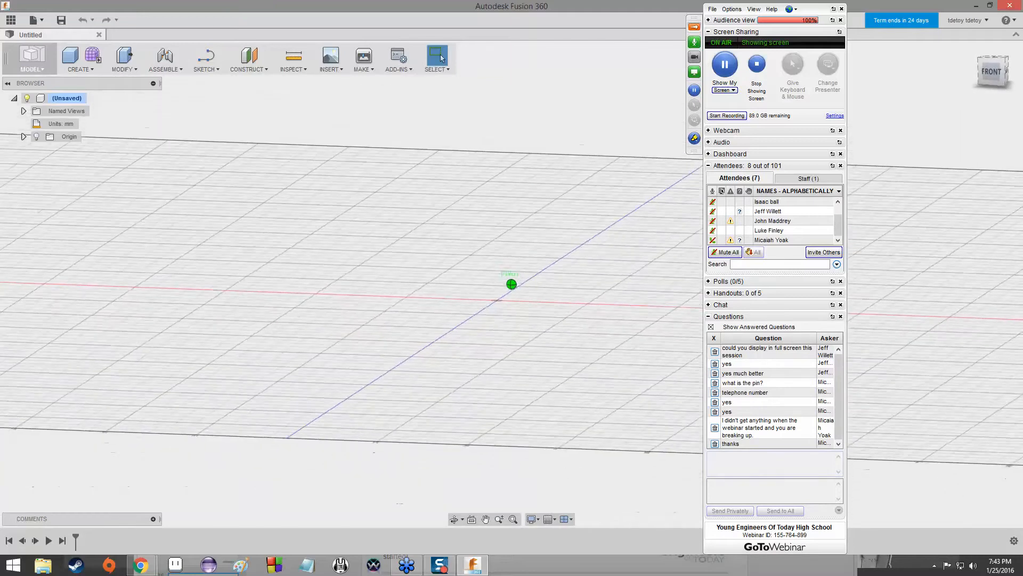
{"action": "left_click", "coordinate": [1000, 80]}
{"action": "left_click", "coordinate": [987, 71]}
{"action": "left_click", "coordinate": [997, 53]}
{"action": "left_click", "coordinate": [984, 69]}
{"action": "left_click", "coordinate": [986, 58]}
{"action": "left_click", "coordinate": [982, 71]}
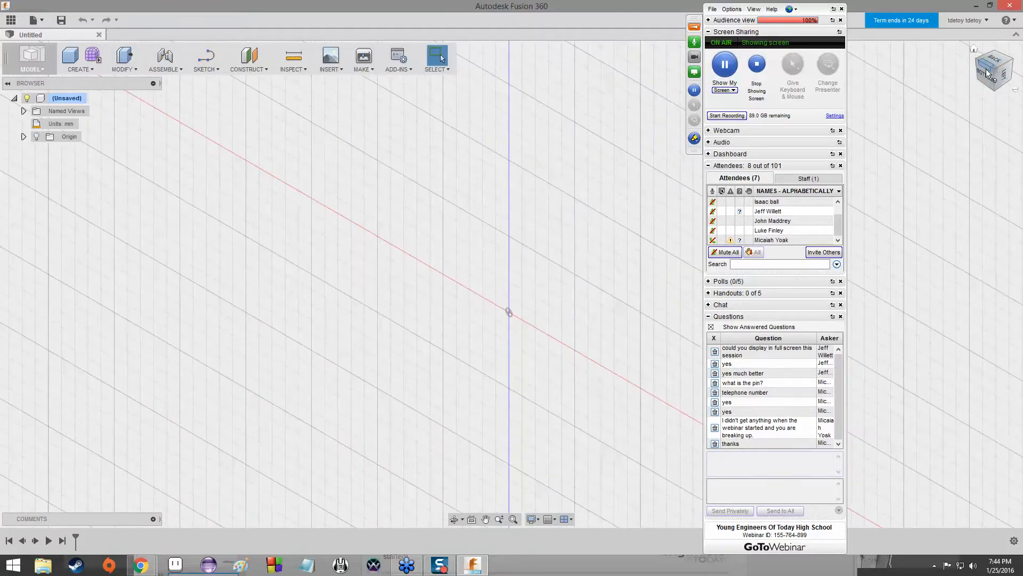
{"action": "left_click", "coordinate": [973, 50]}
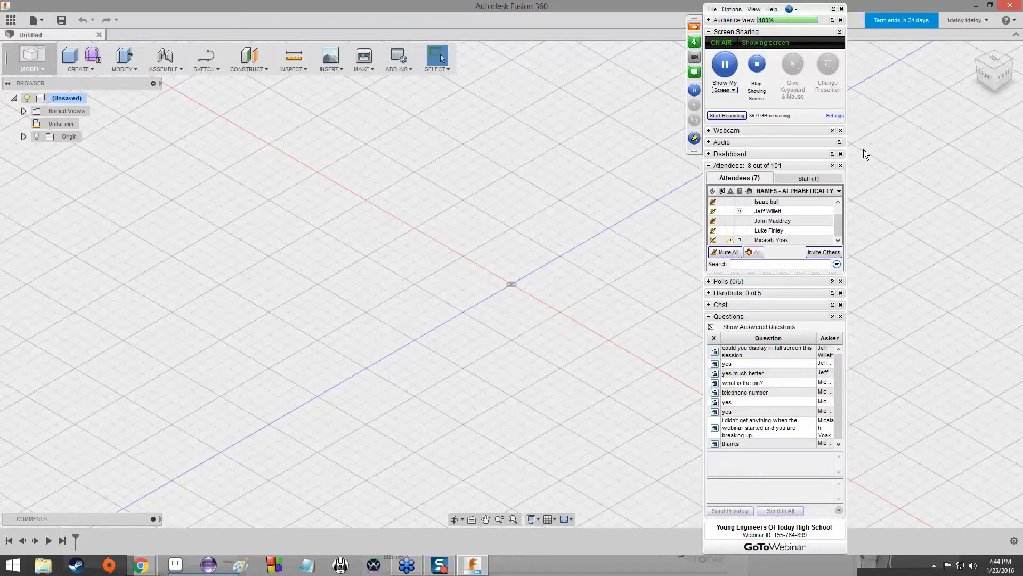
Sketch a two-point rectangle about 50 mm wide and 45 mm high on the horizontal ground plane, with one corner at the origin.
{"action": "left_click", "coordinate": [220, 69]}
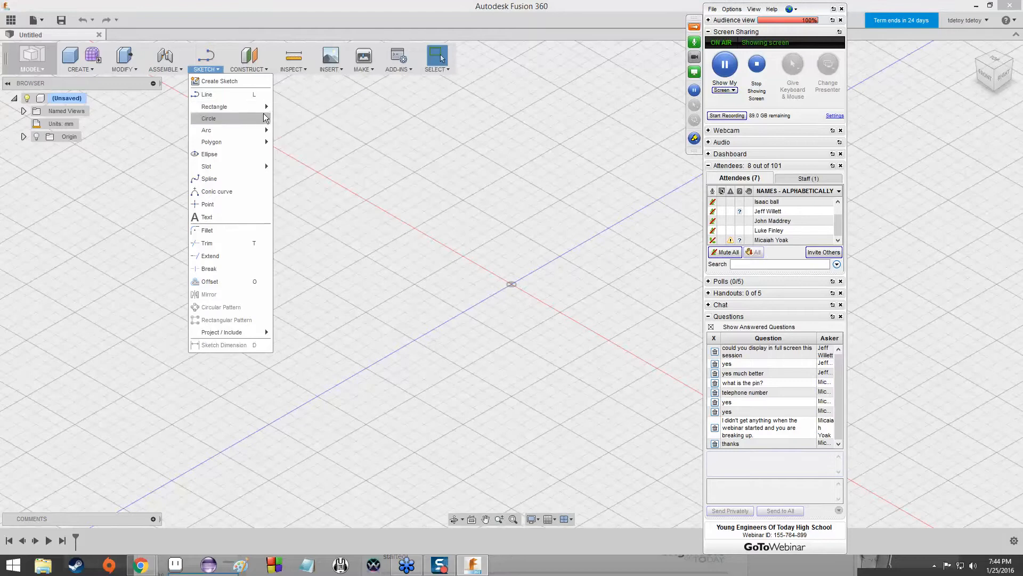
{"action": "mouse_move", "coordinate": [224, 107]}
{"action": "left_click", "coordinate": [283, 108]}
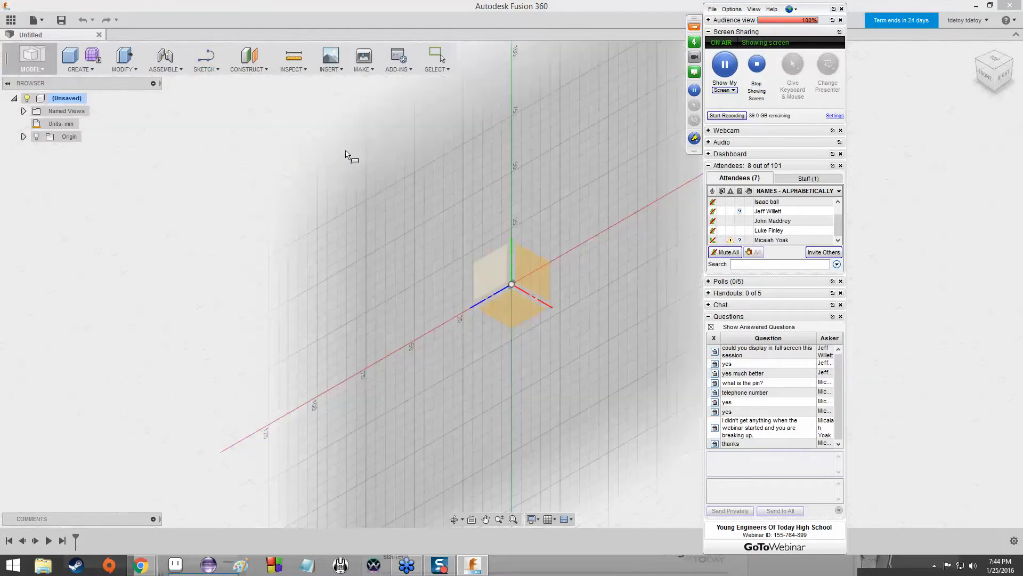
{"action": "left_click", "coordinate": [549, 311]}
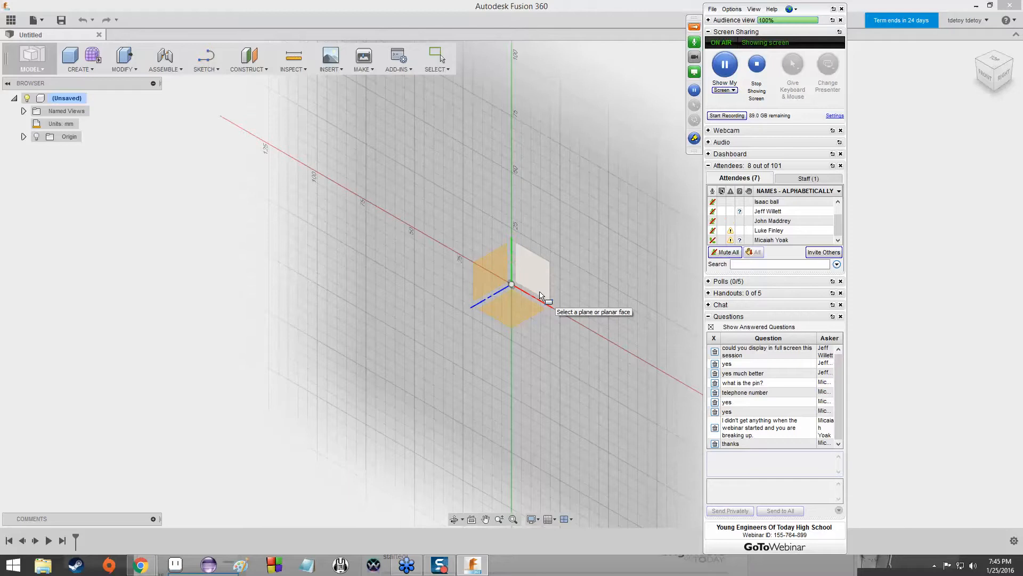
{"action": "middle_click_drag", "start_coordinate": [540, 295], "coordinate": [503, 290], "text": "shift"}
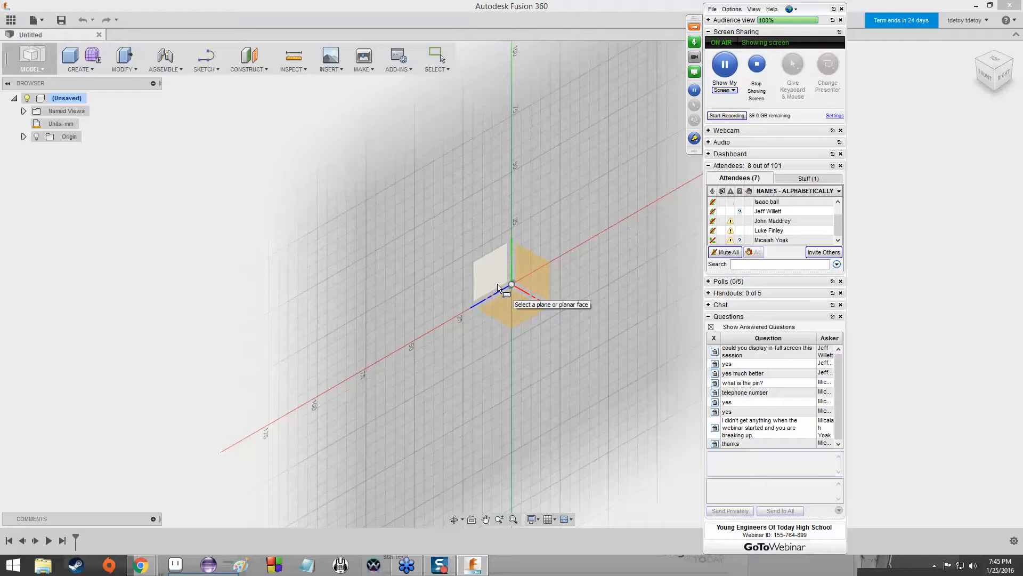
{"action": "left_click", "coordinate": [514, 308]}
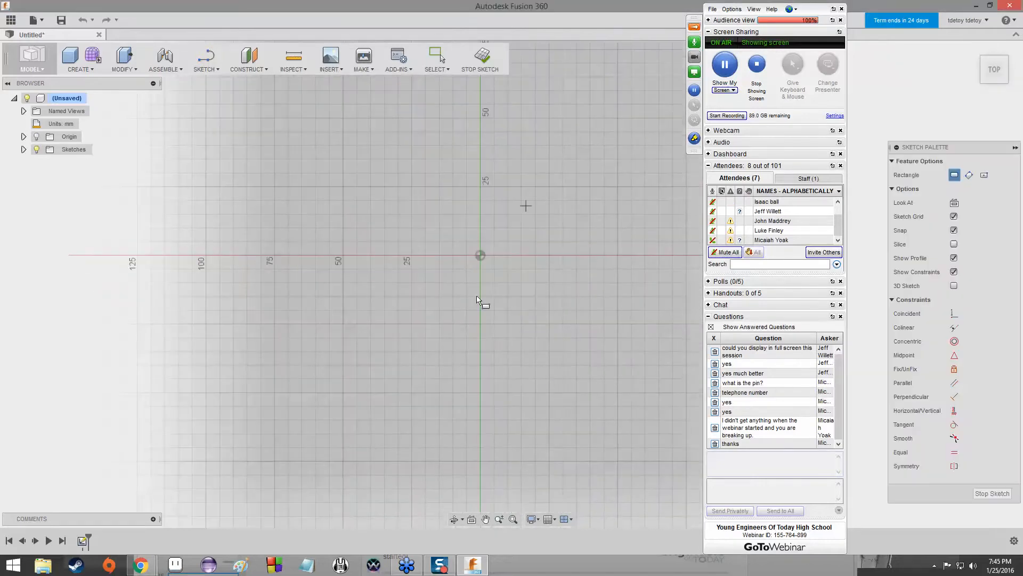
{"action": "left_click", "coordinate": [480, 255]}
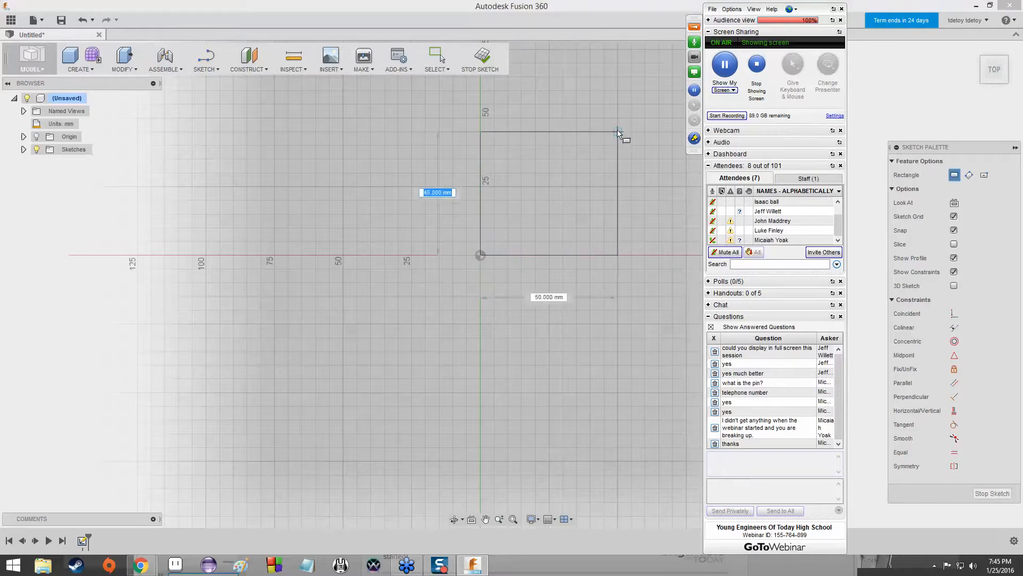
{"action": "left_click", "coordinate": [618, 131]}
{"action": "left_click", "coordinate": [618, 131]}
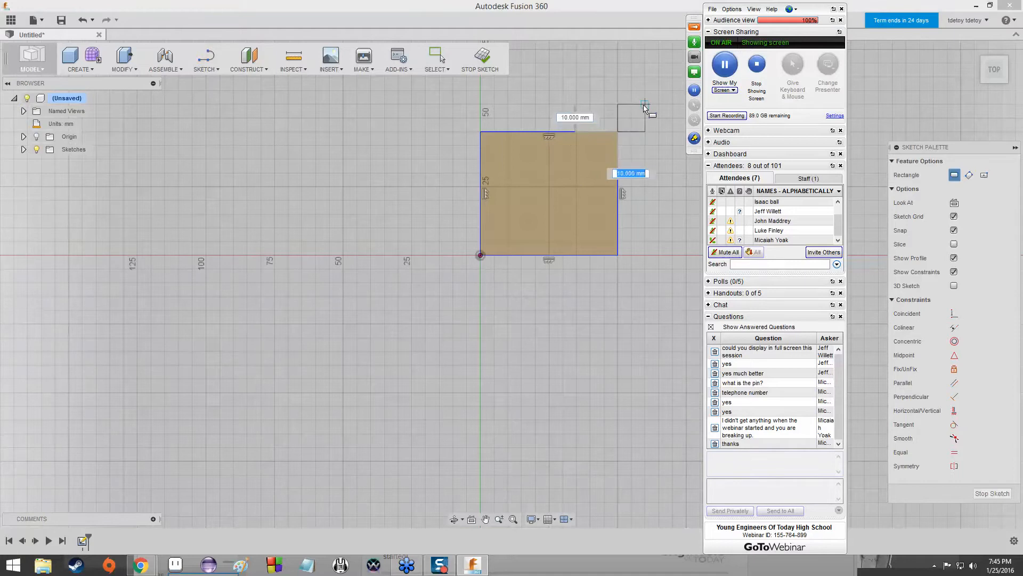
{"action": "key", "text": "Escape"}
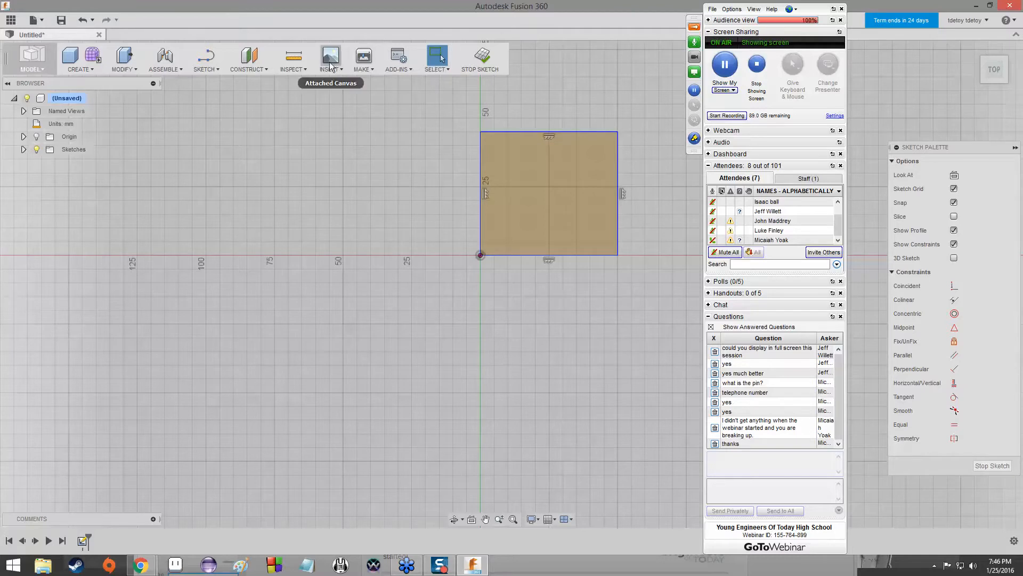
Dimension the sketched rectangle's vertical side on the axis to 150 mm.
{"action": "left_click", "coordinate": [215, 68]}
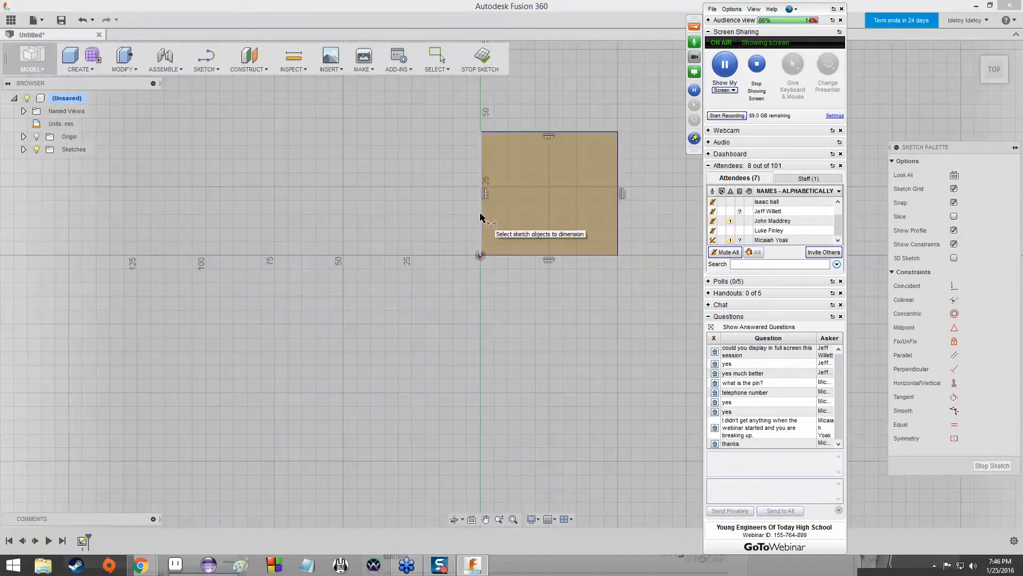
{"action": "left_click", "coordinate": [483, 213]}
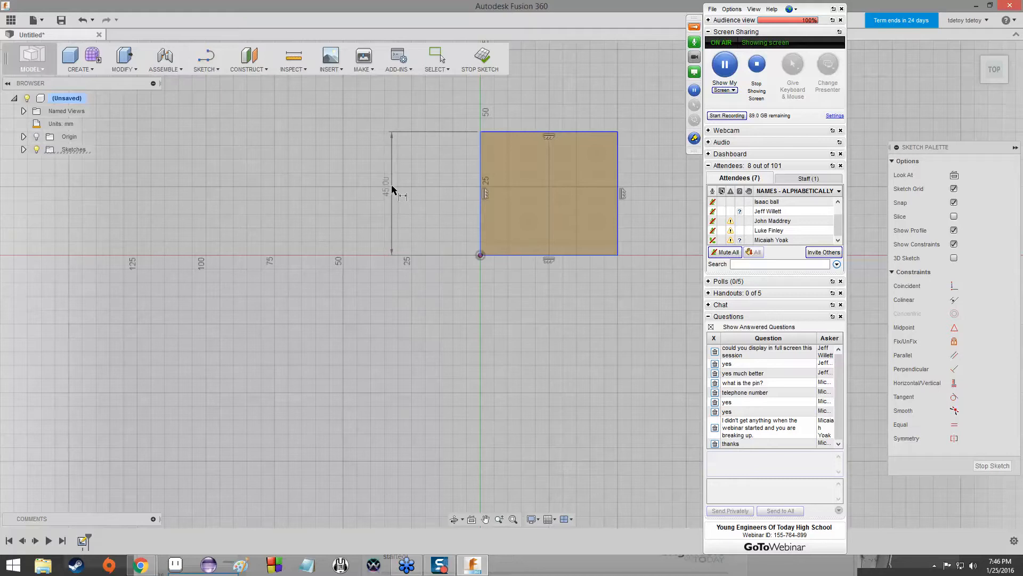
{"action": "left_click", "coordinate": [392, 187]}
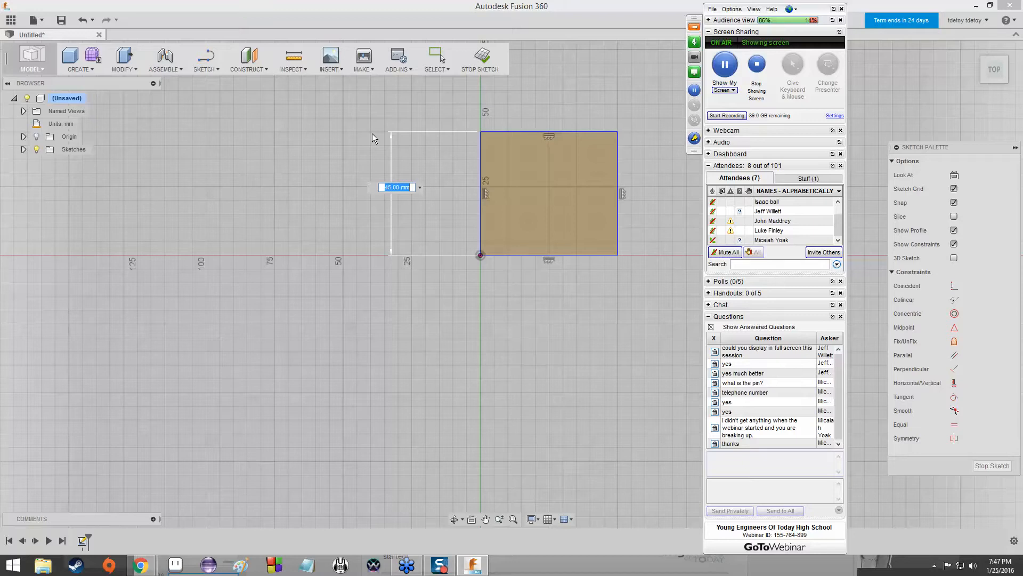
{"action": "scroll", "coordinate": [431, 118], "scroll_direction": "up", "scroll_amount": 3}
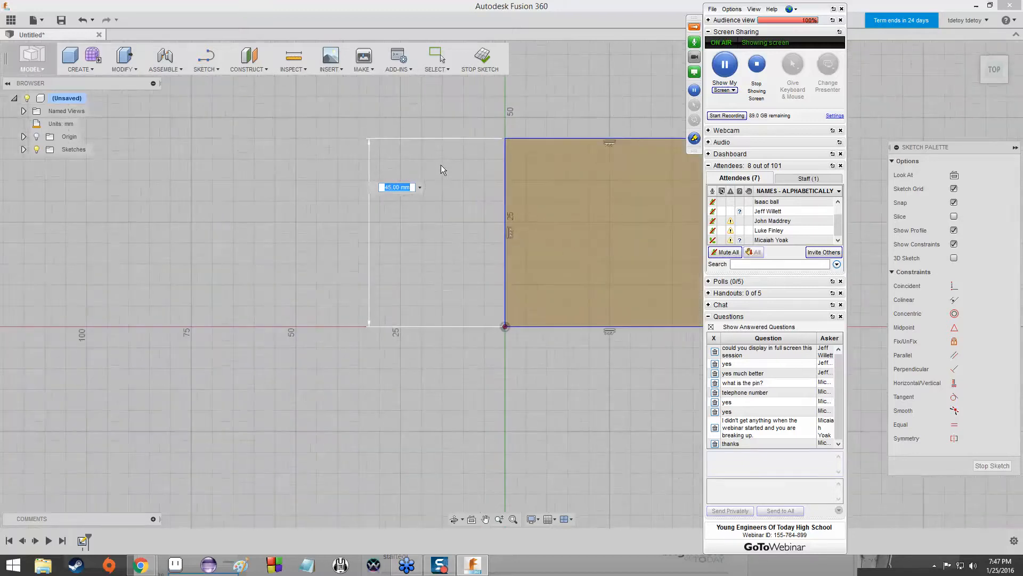
{"action": "scroll", "coordinate": [436, 166], "scroll_direction": "down", "scroll_amount": 4}
{"action": "scroll", "coordinate": [431, 169], "scroll_direction": "down", "scroll_amount": 4}
{"action": "scroll", "coordinate": [497, 153], "scroll_direction": "up", "scroll_amount": 4}
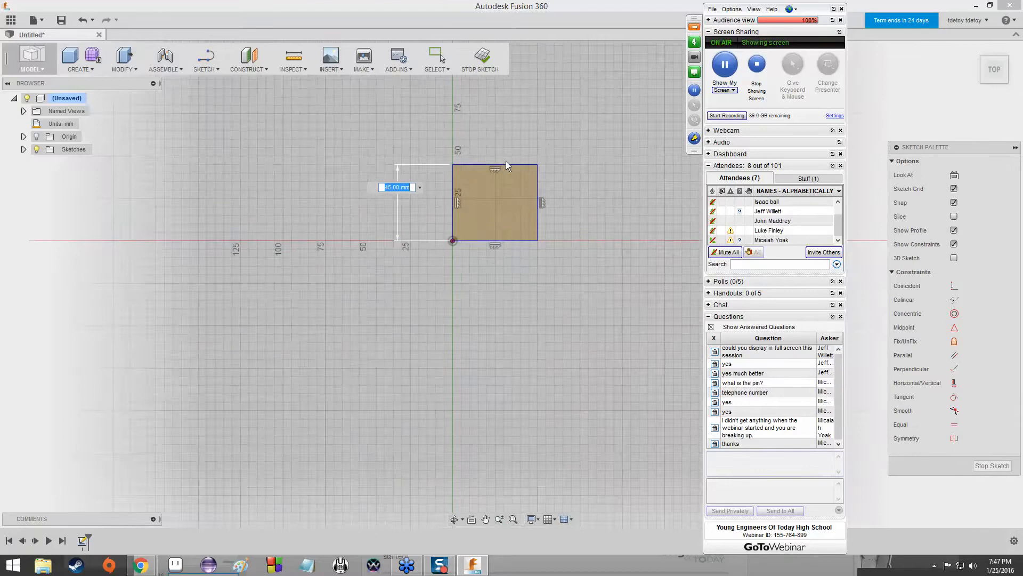
{"action": "scroll", "coordinate": [510, 165], "scroll_direction": "down", "scroll_amount": 4}
{"action": "scroll", "coordinate": [519, 161], "scroll_direction": "up", "scroll_amount": 3}
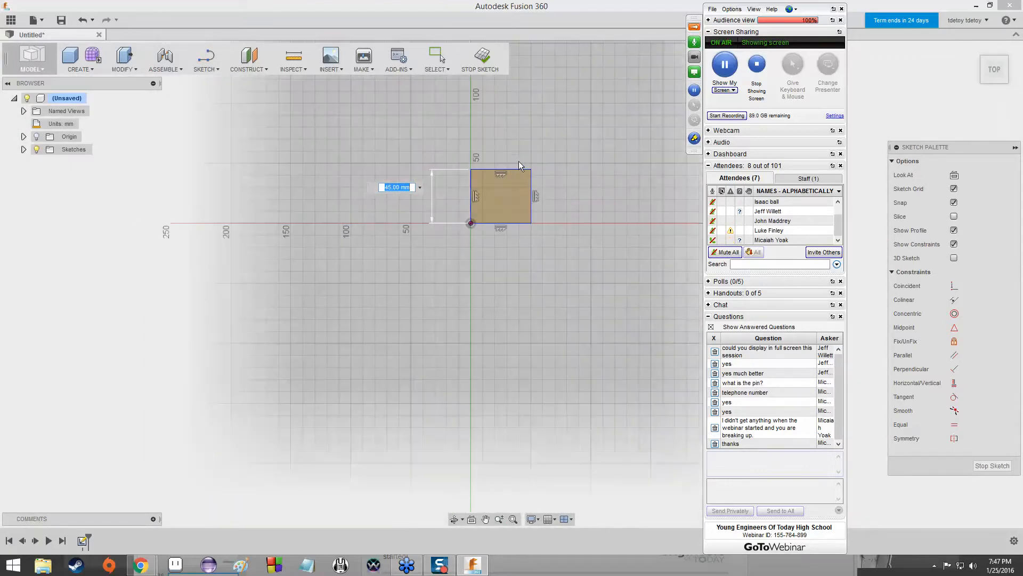
{"action": "type", "text": "150"}
{"action": "key", "text": "Return"}
Dimension the rectangle's horizontal edge on the red axis to 125 mm and exit the dimension tool.
{"action": "scroll", "coordinate": [511, 173], "scroll_direction": "up", "scroll_amount": 2}
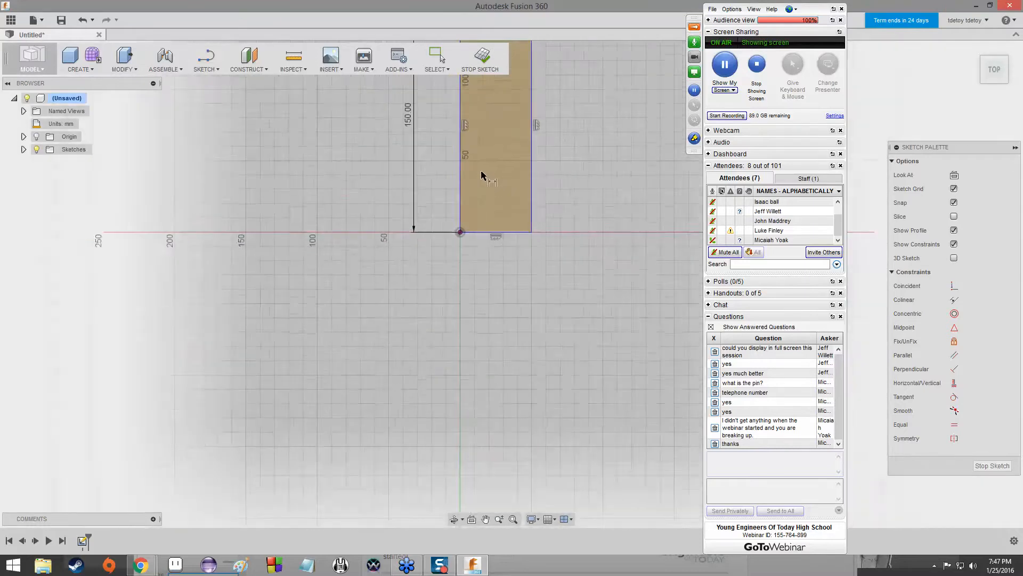
{"action": "scroll", "coordinate": [481, 175], "scroll_direction": "down", "scroll_amount": 3}
{"action": "scroll", "coordinate": [532, 210], "scroll_direction": "down", "scroll_amount": 2}
{"action": "scroll", "coordinate": [534, 209], "scroll_direction": "up", "scroll_amount": 4}
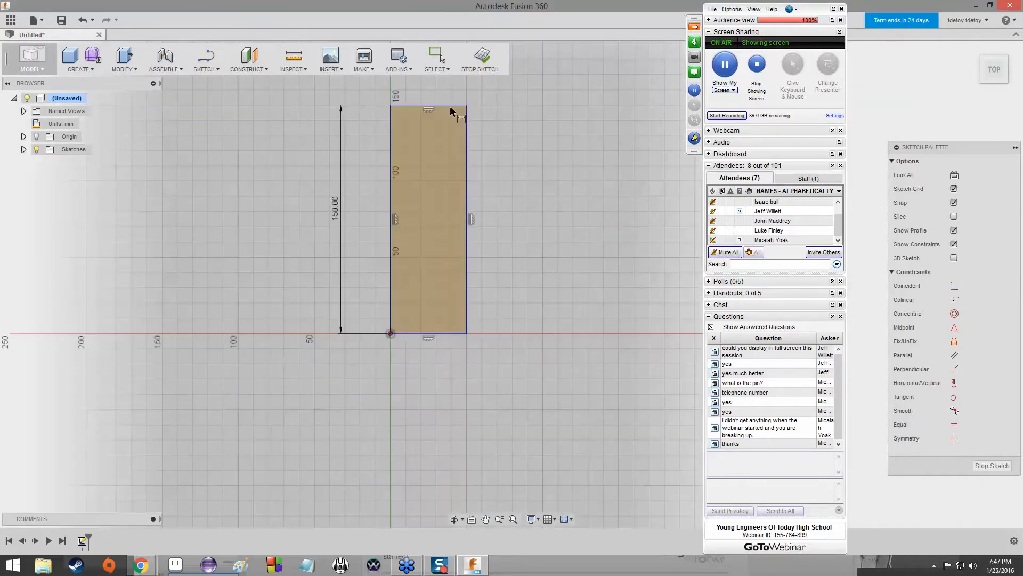
{"action": "left_click", "coordinate": [453, 334]}
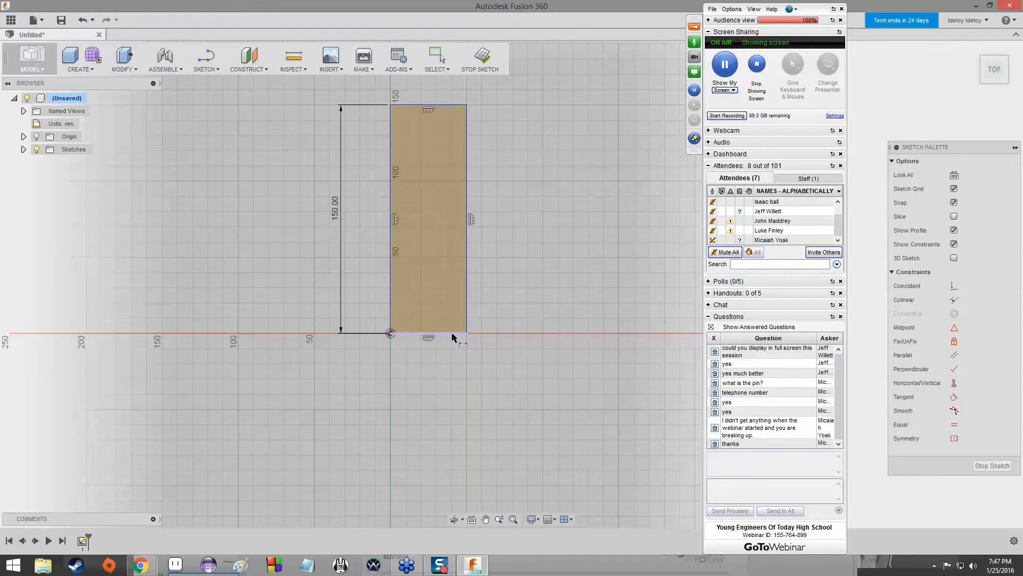
{"action": "left_click", "coordinate": [452, 334]}
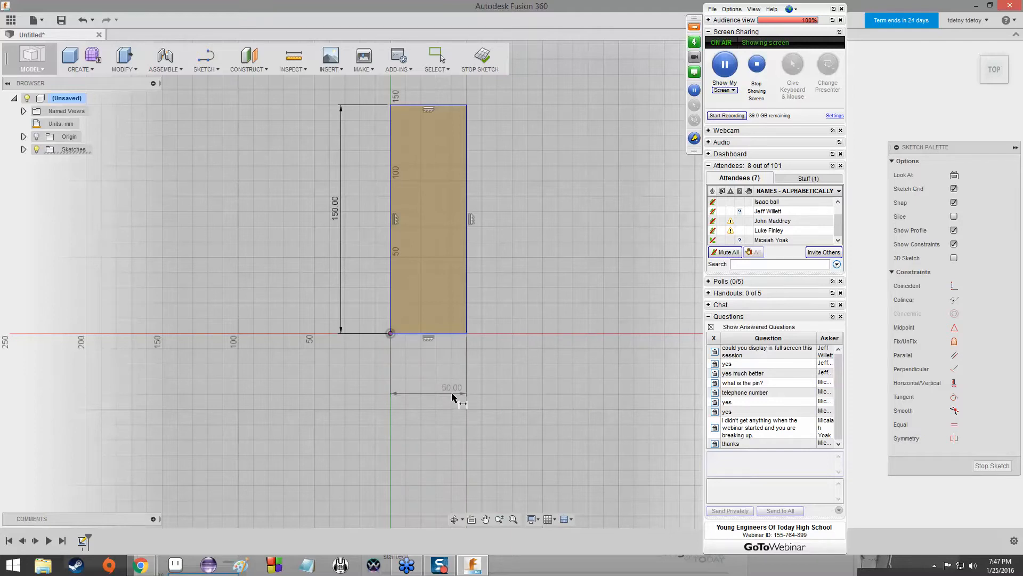
{"action": "left_click", "coordinate": [452, 395]}
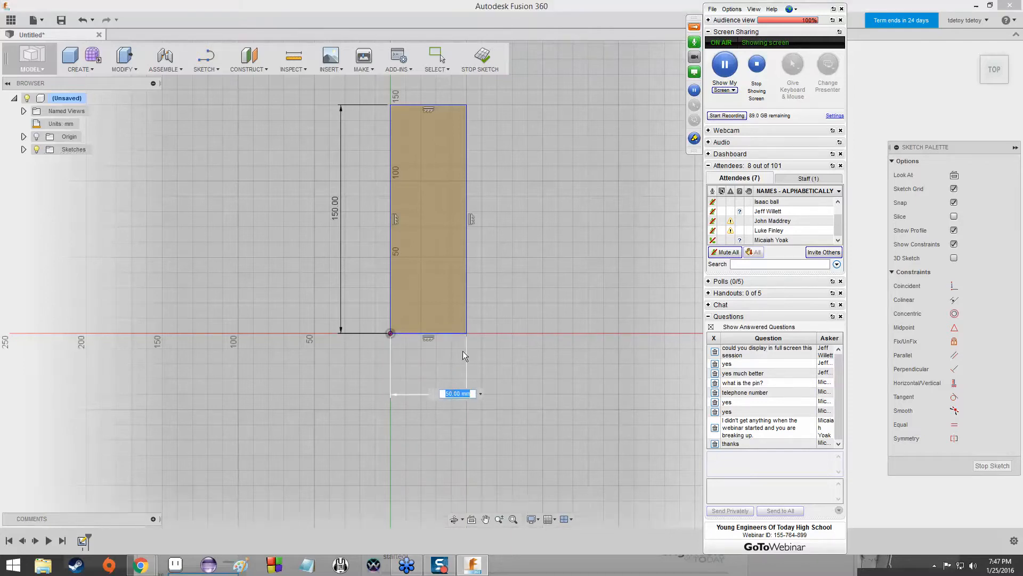
{"action": "type", "text": "125"}
{"action": "key", "text": "Return"}
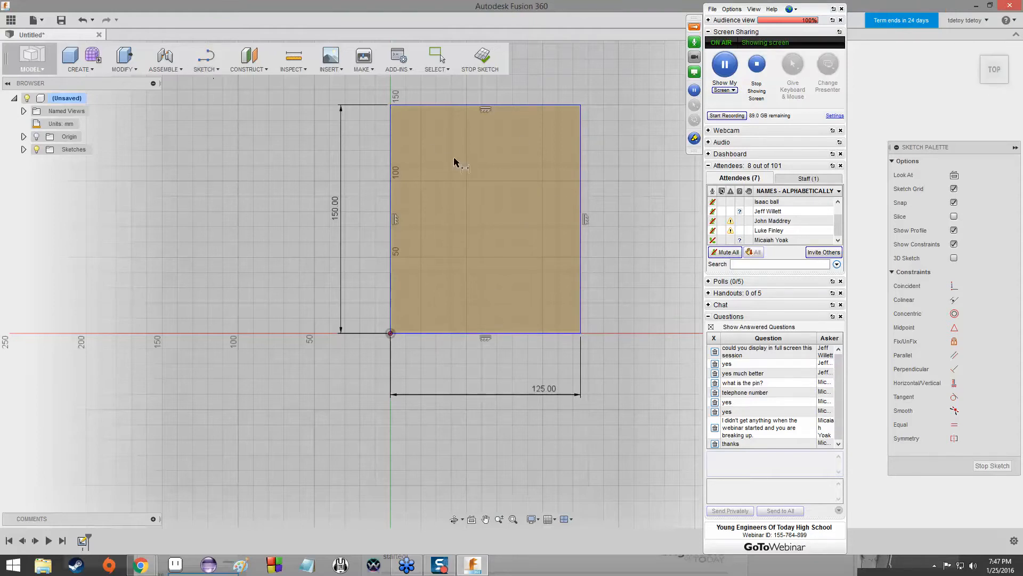
{"action": "key", "text": "Escape"}
Use Press Pull to extrude the rectangle profile 120 mm on one side as a new body.
{"action": "mouse_move", "coordinate": [996, 72]}
{"action": "left_mouse_down"}
{"action": "mouse_move", "coordinate": [976, 43]}
{"action": "mouse_move", "coordinate": [1010, 36]}
{"action": "mouse_move", "coordinate": [1008, 65]}
{"action": "mouse_move", "coordinate": [991, 70]}
{"action": "mouse_move", "coordinate": [962, 38]}
{"action": "mouse_move", "coordinate": [993, 70]}
{"action": "mouse_move", "coordinate": [979, 46]}
{"action": "mouse_move", "coordinate": [990, 40]}
{"action": "mouse_move", "coordinate": [1004, 73]}
{"action": "left_mouse_up"}
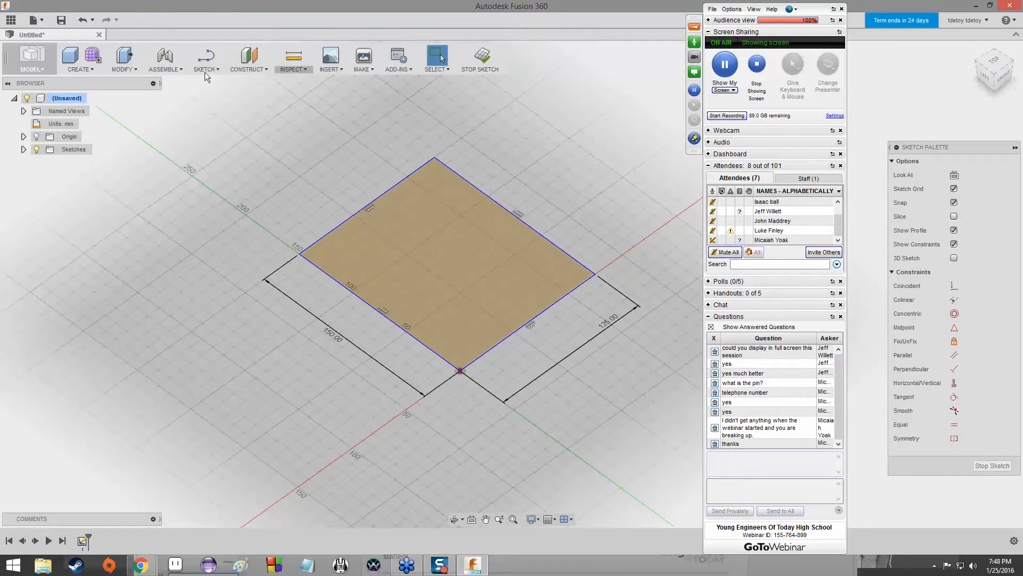
{"action": "left_click", "coordinate": [132, 66]}
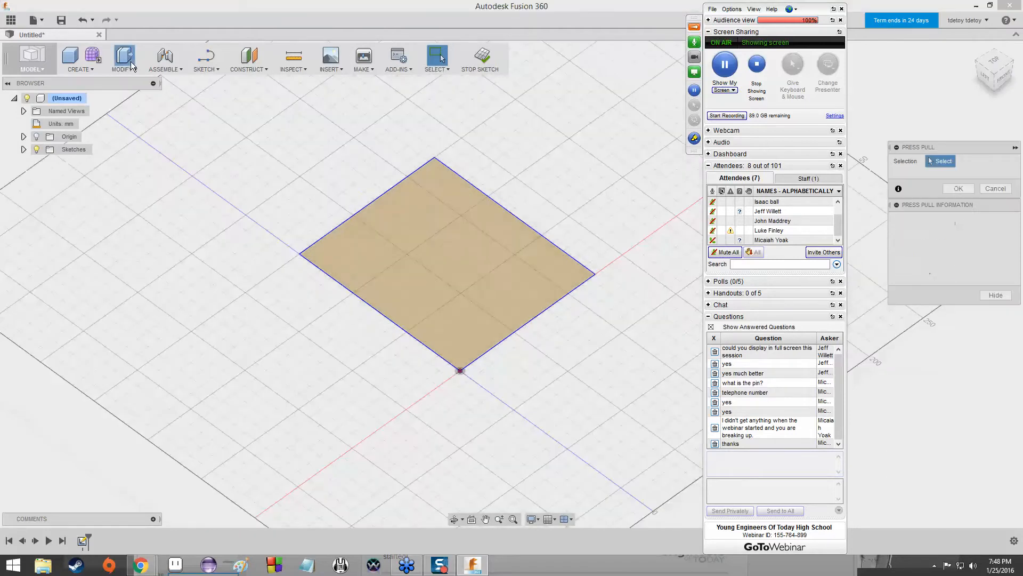
{"action": "left_click", "coordinate": [456, 272]}
{"action": "left_click", "coordinate": [456, 273]}
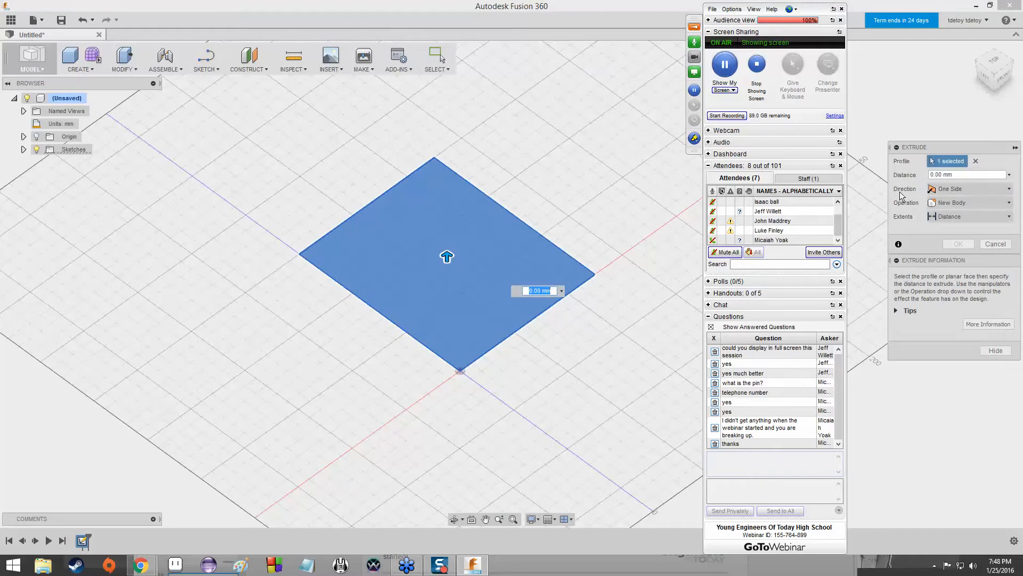
{"action": "left_click_drag", "start_coordinate": [937, 175], "coordinate": [930, 176]}
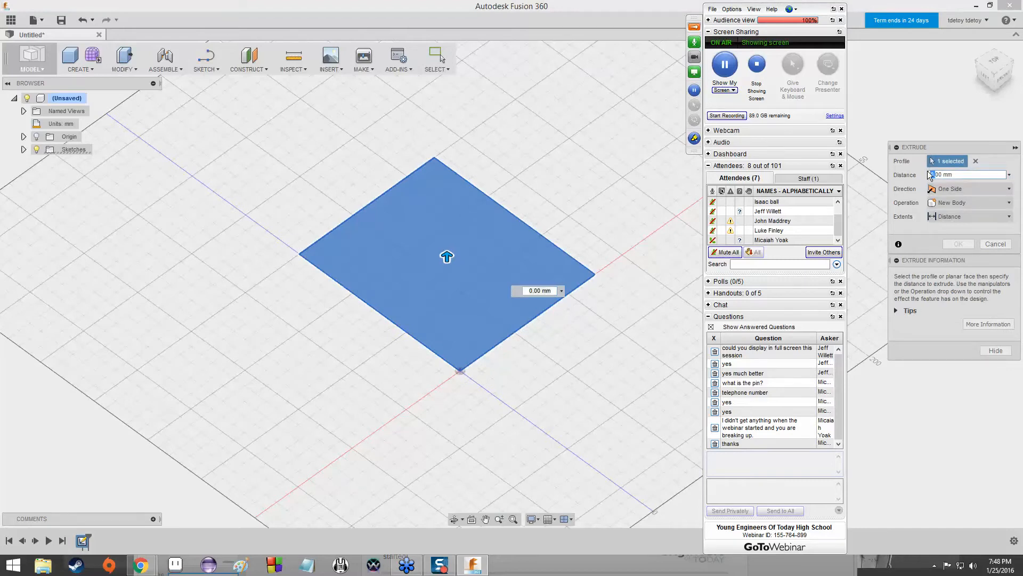
{"action": "type", "text": "2"}
{"action": "key", "text": "Return"}
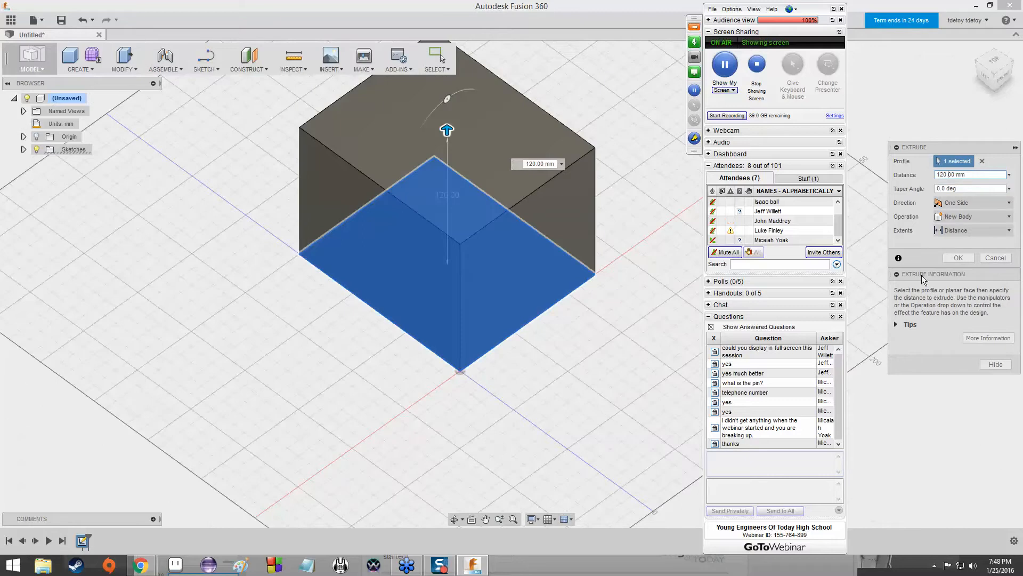
{"action": "left_click", "coordinate": [958, 258]}
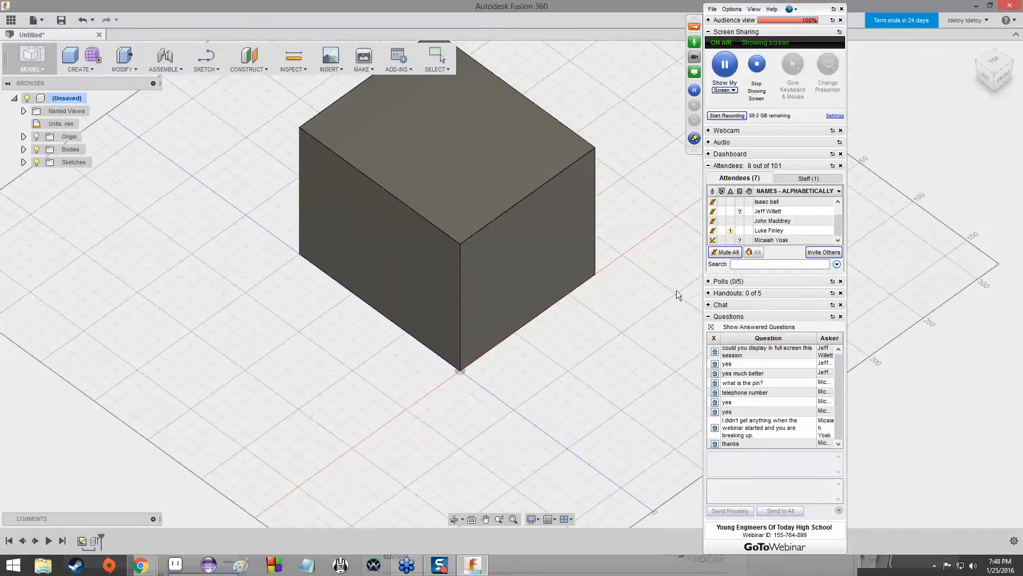
Sketch a small upright two-point rectangle in the upper-left area of the block's top face.
{"action": "right_click", "coordinate": [626, 336]}
{"action": "left_click", "coordinate": [635, 236]}
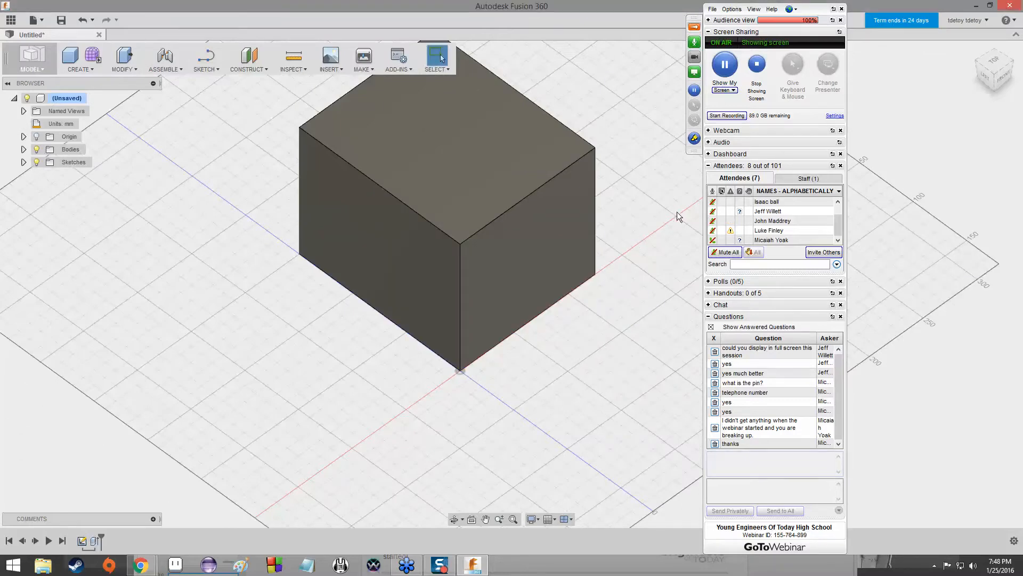
{"action": "left_click", "coordinate": [1001, 76]}
{"action": "mouse_move", "coordinate": [1001, 69]}
{"action": "left_mouse_down"}
{"action": "mouse_move", "coordinate": [954, 93]}
{"action": "mouse_move", "coordinate": [870, 71]}
{"action": "mouse_move", "coordinate": [825, 104]}
{"action": "mouse_move", "coordinate": [849, 77]}
{"action": "mouse_move", "coordinate": [861, 94]}
{"action": "mouse_move", "coordinate": [834, 98]}
{"action": "mouse_move", "coordinate": [798, 75]}
{"action": "mouse_move", "coordinate": [780, 76]}
{"action": "mouse_move", "coordinate": [779, 105]}
{"action": "mouse_move", "coordinate": [843, 110]}
{"action": "mouse_move", "coordinate": [852, 130]}
{"action": "left_mouse_up"}
{"action": "left_click", "coordinate": [206, 62]}
{"action": "mouse_move", "coordinate": [216, 107]}
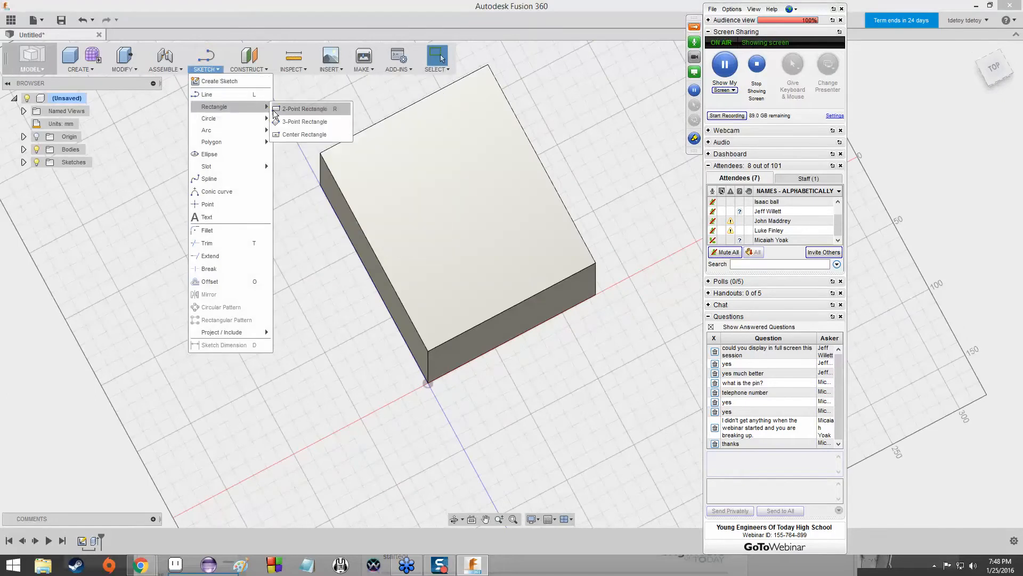
{"action": "left_click", "coordinate": [305, 109]}
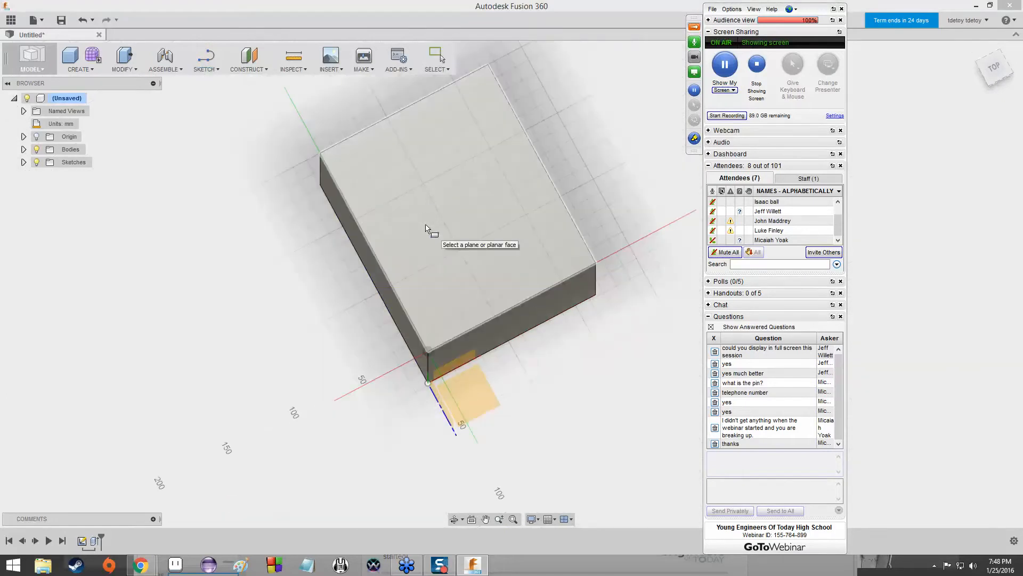
{"action": "left_click", "coordinate": [426, 225]}
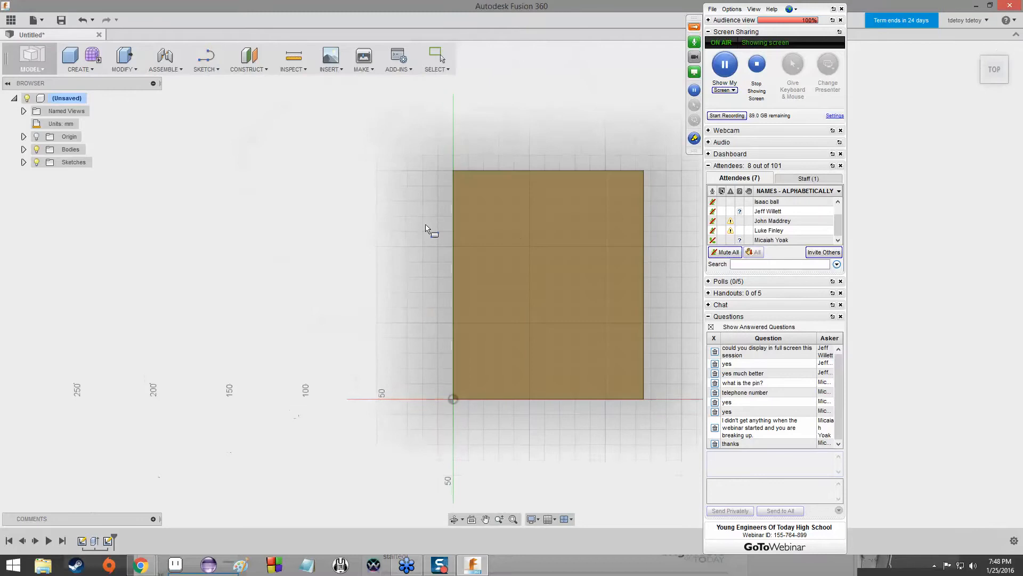
{"action": "left_click", "coordinate": [483, 216]}
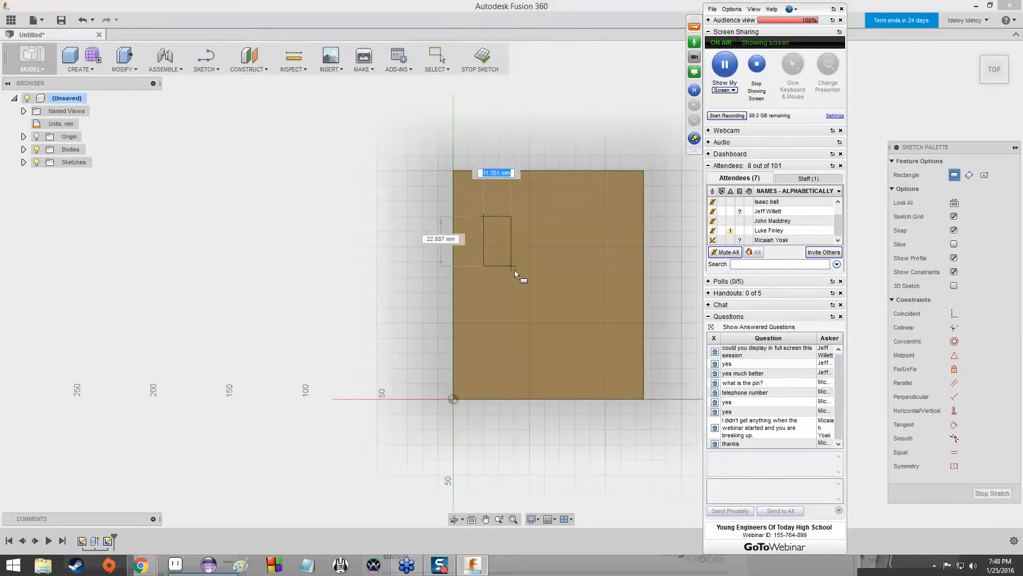
{"action": "left_click", "coordinate": [513, 277]}
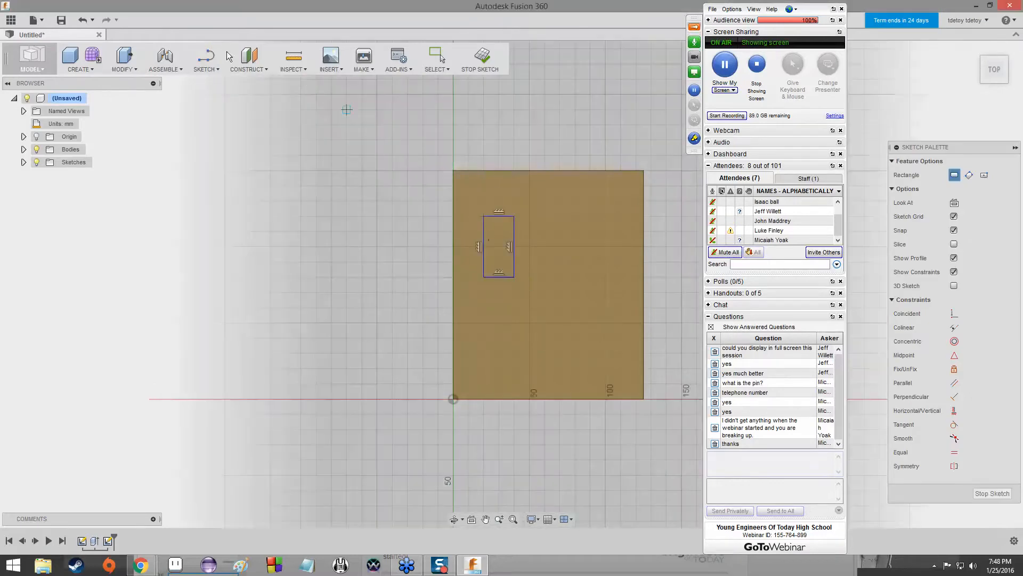
Draw a circle about 11 mm in diameter over the upper-left part of the small rectangle.
{"action": "left_click", "coordinate": [206, 68]}
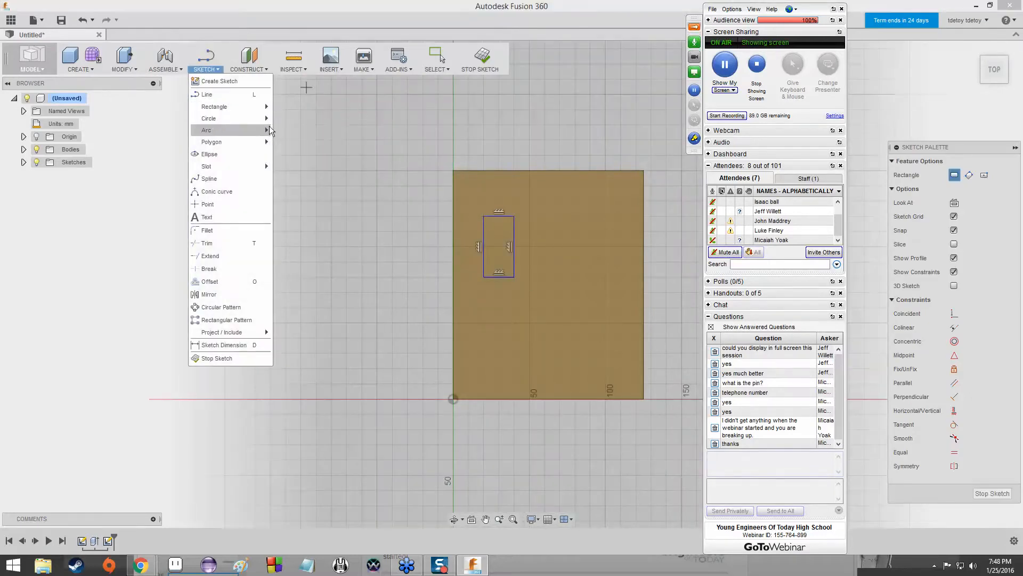
{"action": "mouse_move", "coordinate": [266, 125]}
{"action": "left_click", "coordinate": [309, 120]}
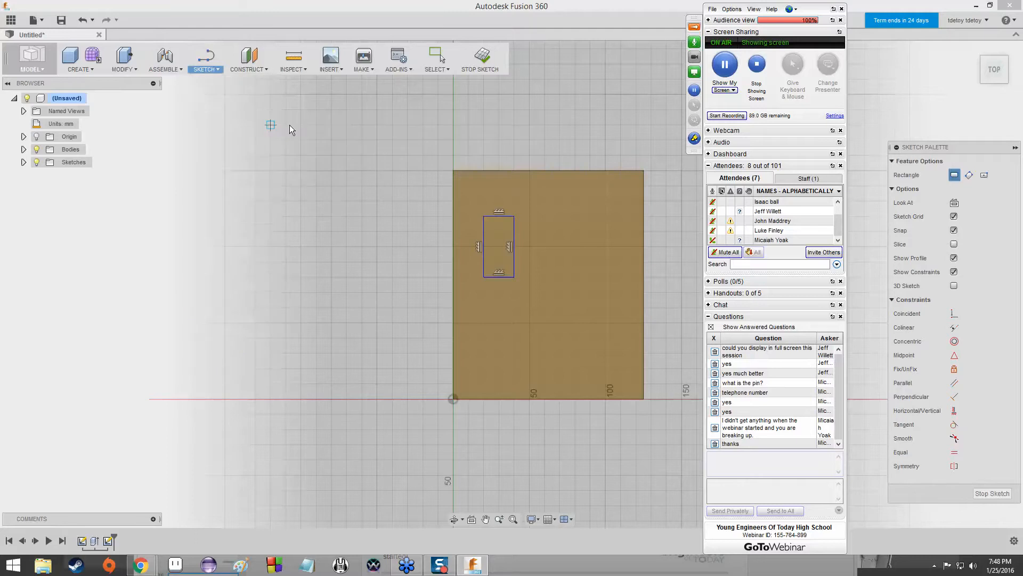
{"action": "left_click", "coordinate": [494, 242]}
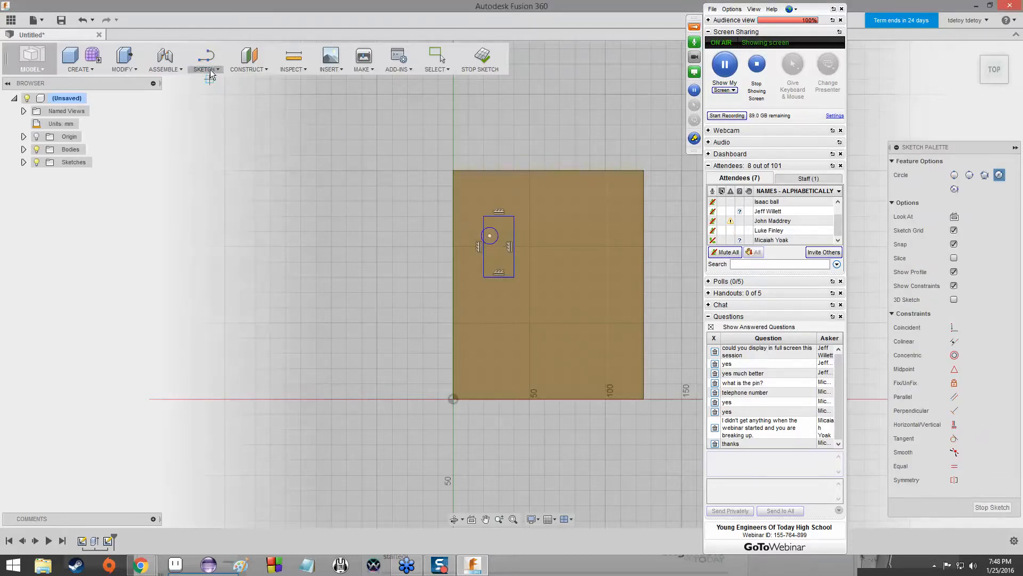
Draw an upright ellipse in the upper-right area of the top face, with semi-axes of about 16 mm and 36 mm.
{"action": "left_click", "coordinate": [207, 69]}
{"action": "left_click", "coordinate": [215, 159]}
{"action": "left_click", "coordinate": [580, 229]}
{"action": "left_click", "coordinate": [576, 283]}
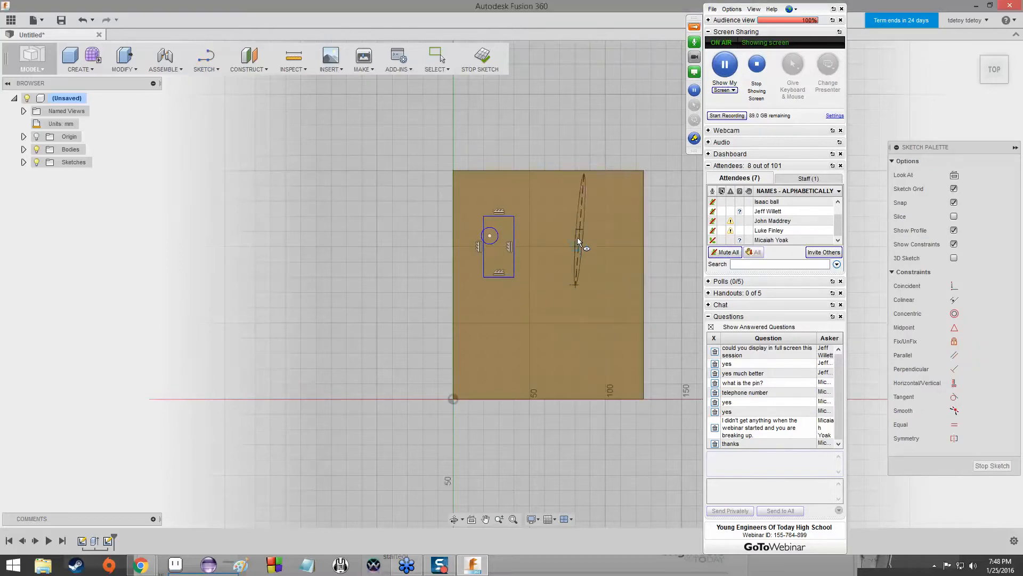
Draw a closed, wide oval spline in the lower part of the top face and exit the Spline tool.
{"action": "left_click", "coordinate": [202, 69]}
{"action": "left_click", "coordinate": [210, 179]}
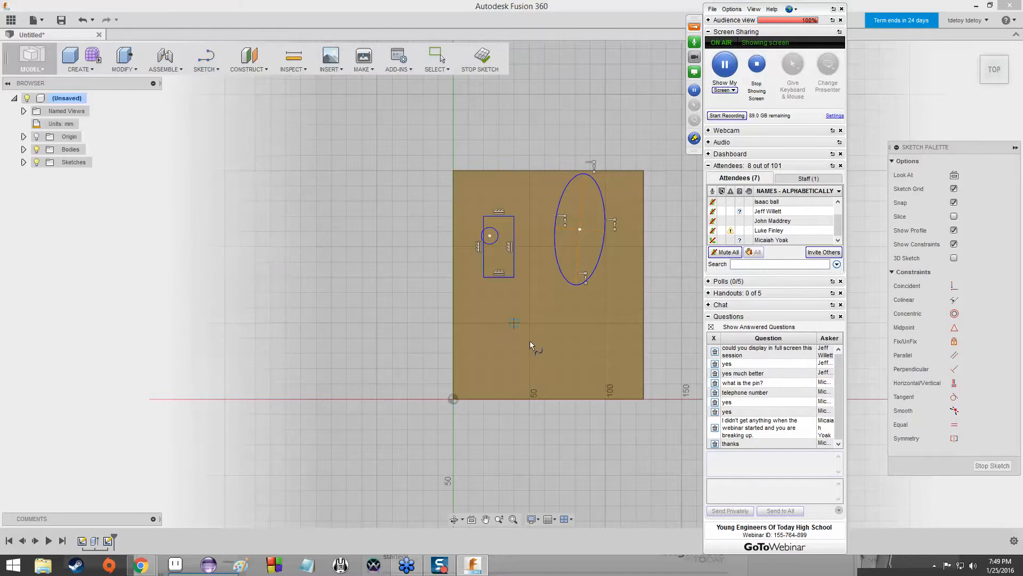
{"action": "left_click", "coordinate": [595, 374]}
{"action": "left_click", "coordinate": [506, 357]}
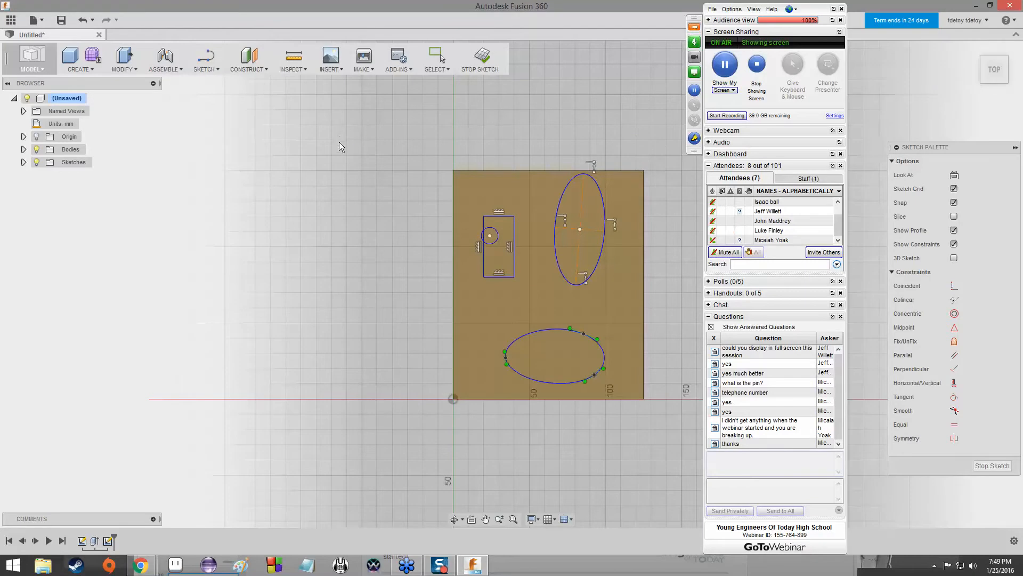
{"action": "key", "text": "Escape"}
Dimension the ellipse's half-width from its long axis to its side point, accepting the proposed value.
{"action": "left_click", "coordinate": [198, 71]}
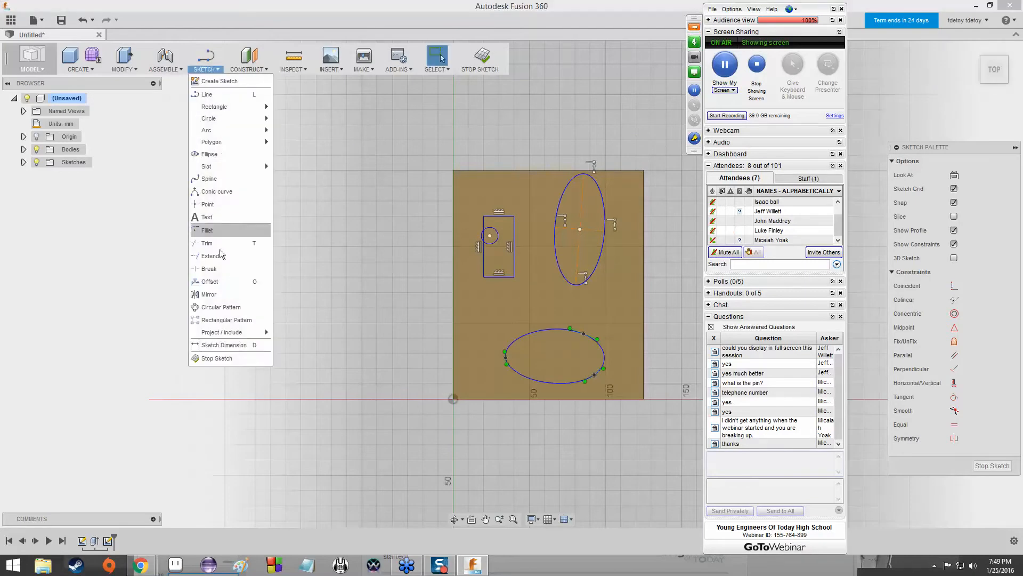
{"action": "left_click", "coordinate": [222, 348]}
{"action": "left_click", "coordinate": [604, 231]}
{"action": "left_click", "coordinate": [605, 214]}
{"action": "left_click", "coordinate": [620, 118]}
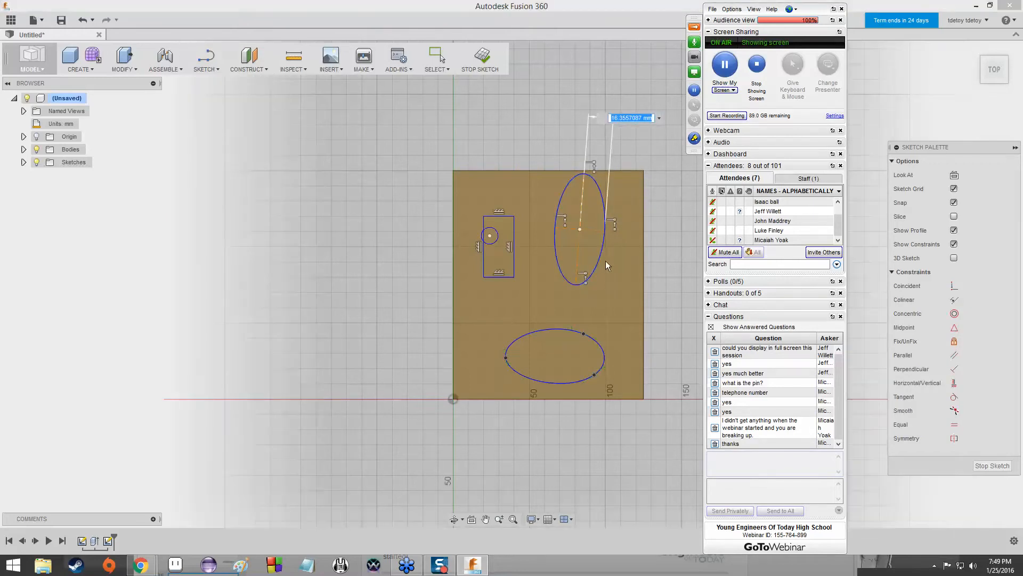
{"action": "left_click", "coordinate": [202, 68]}
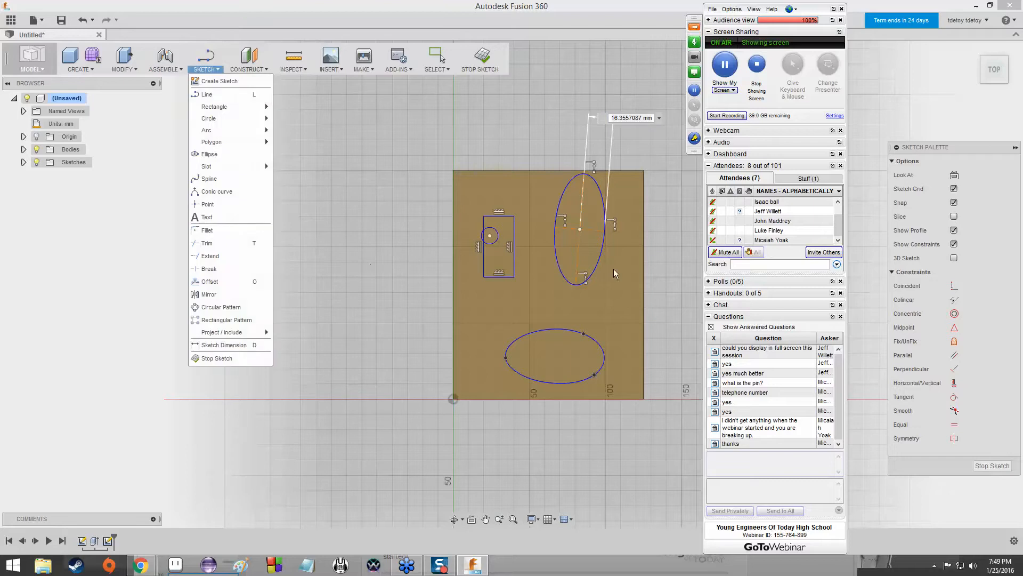
{"action": "key", "text": "Return"}
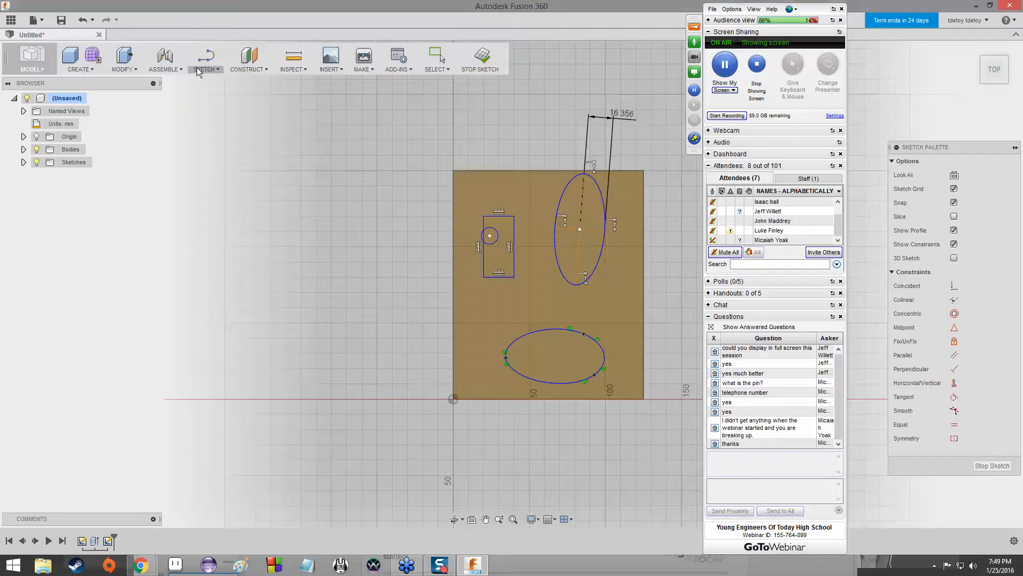
Dimension the ellipse's vertical half-length from its centre to its lower end point, accepting the proposed value.
{"action": "left_click", "coordinate": [580, 230]}
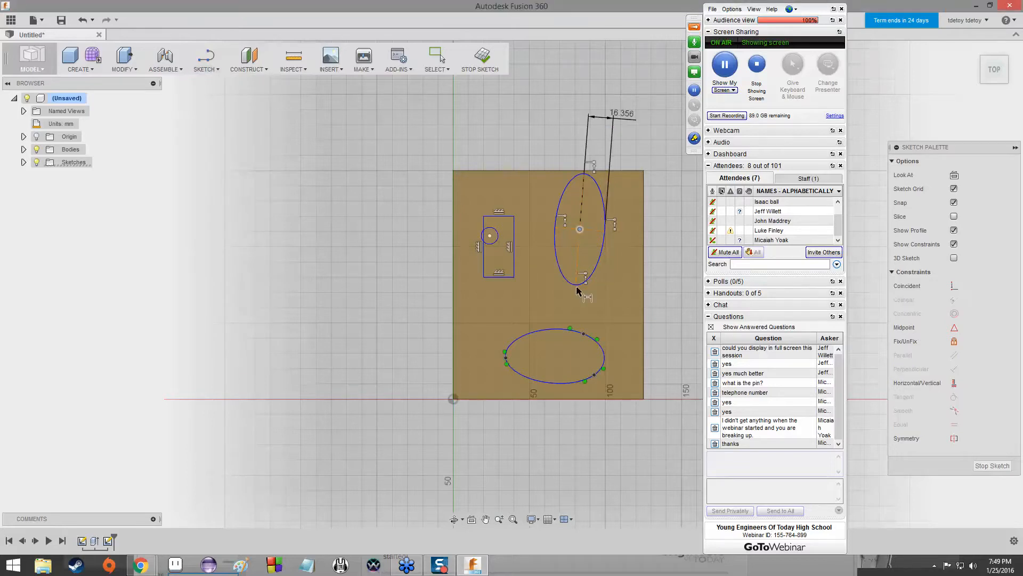
{"action": "left_click", "coordinate": [575, 284]}
{"action": "left_click", "coordinate": [662, 291]}
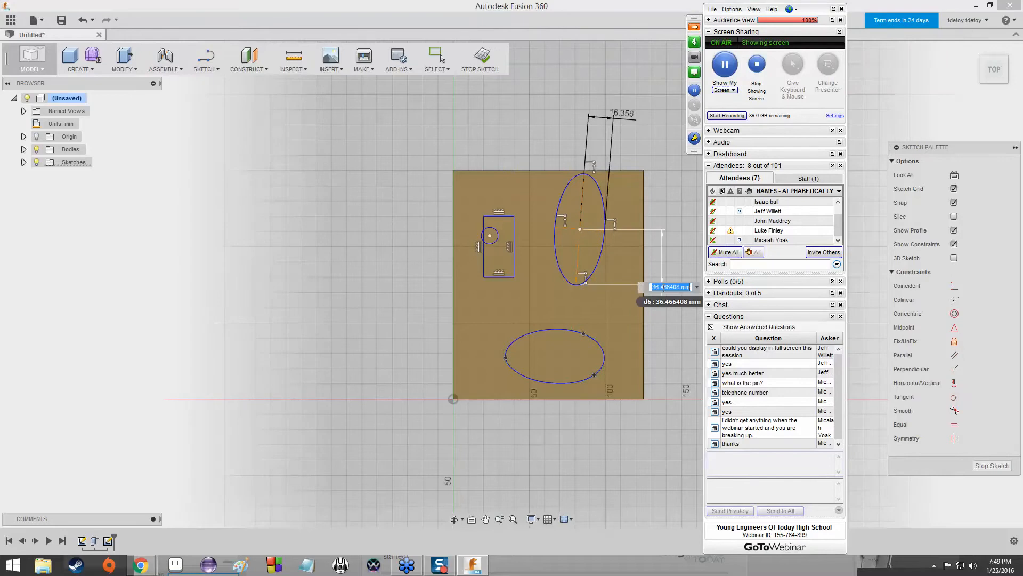
{"action": "key", "text": "Return"}
{"action": "left_click", "coordinate": [547, 335]}
{"action": "left_click", "coordinate": [392, 378]}
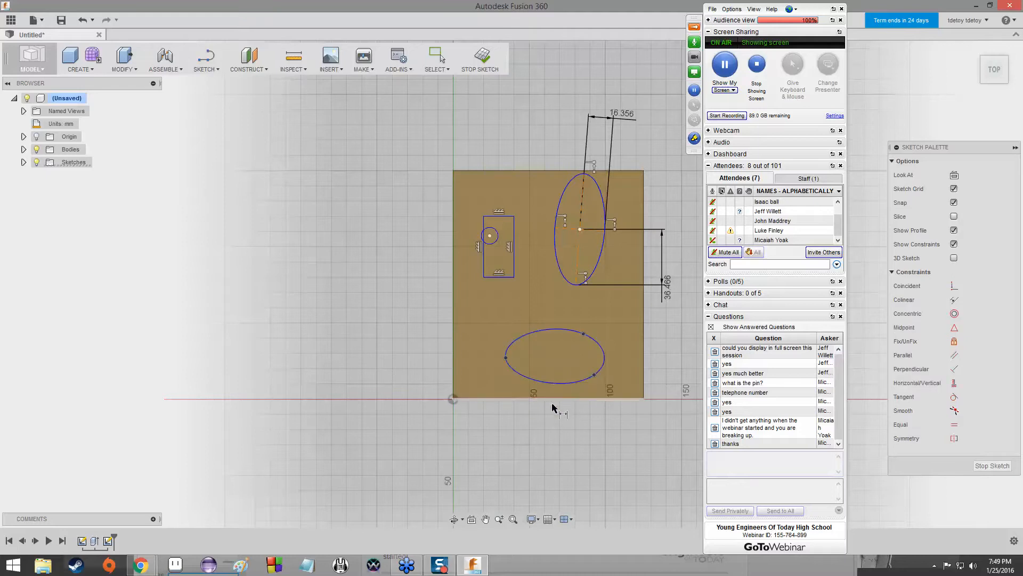
Dimension the horizontal distance from the circle's centre to the small rectangle's right side as 8 mm.
{"action": "left_click", "coordinate": [491, 238]}
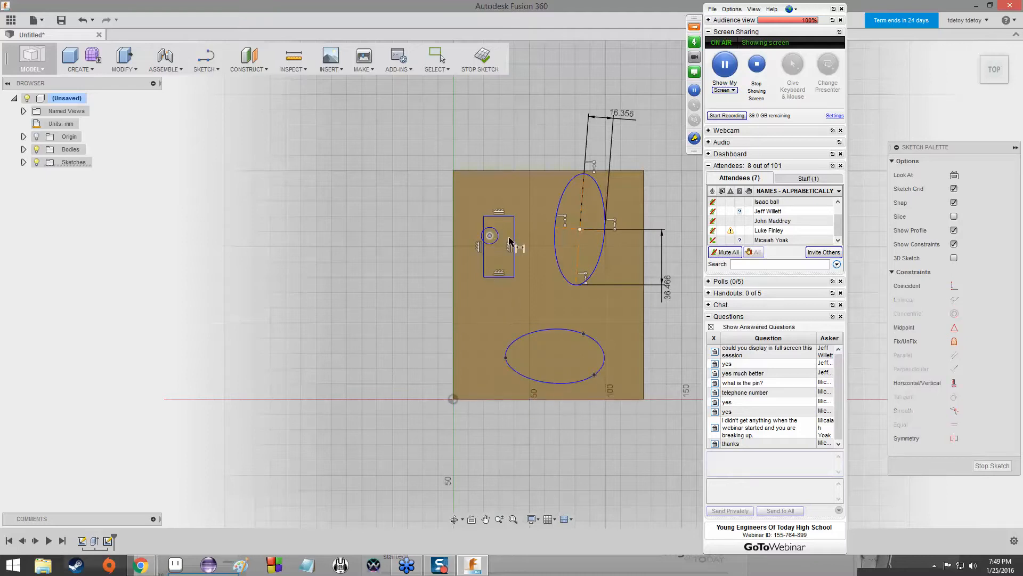
{"action": "left_click", "coordinate": [514, 234]}
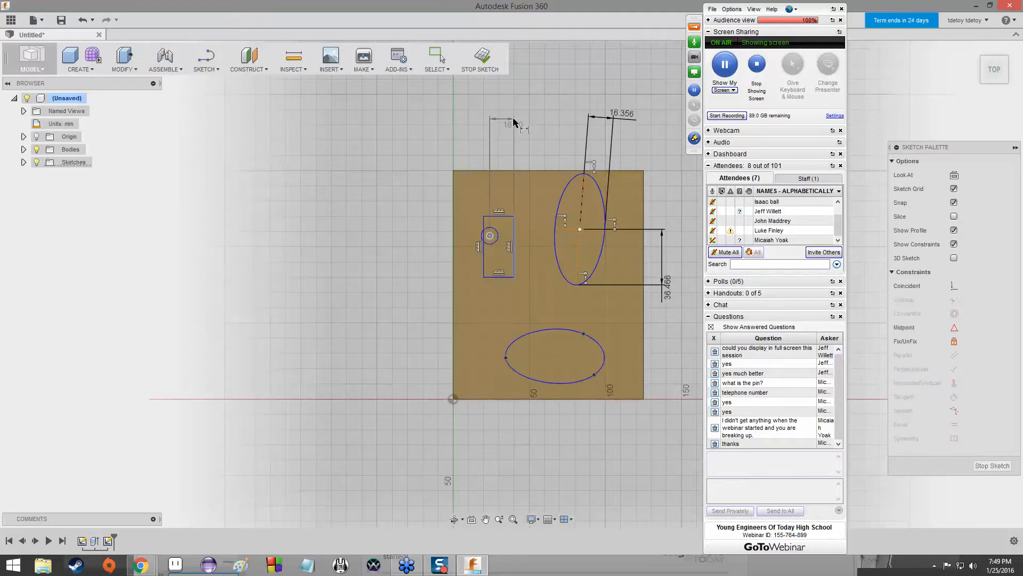
{"action": "left_click", "coordinate": [515, 122]}
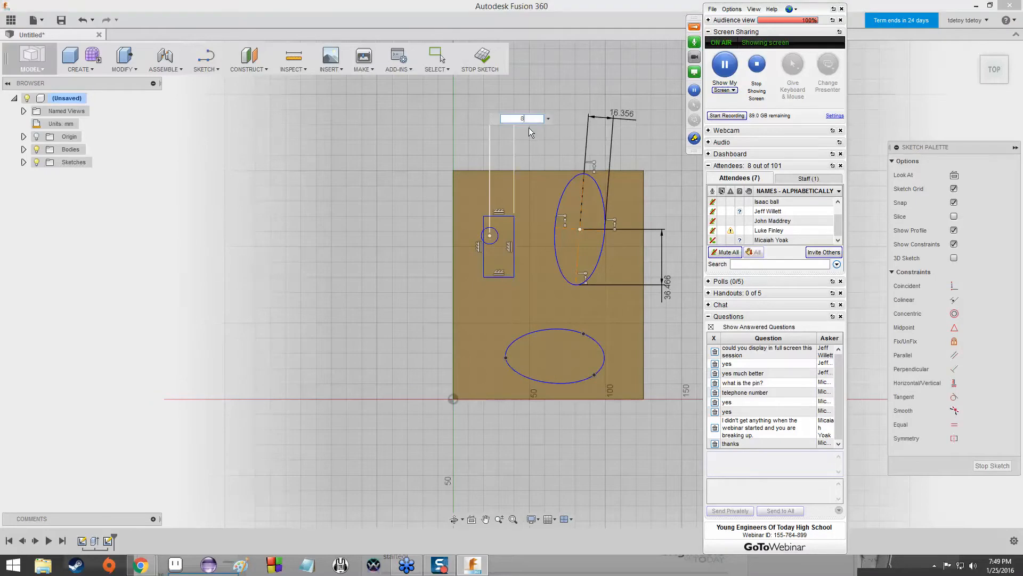
{"action": "type", "text": "8"}
{"action": "key", "text": "Return"}
Dimension the small rectangle's width as 16 mm.
{"action": "left_click", "coordinate": [507, 220]}
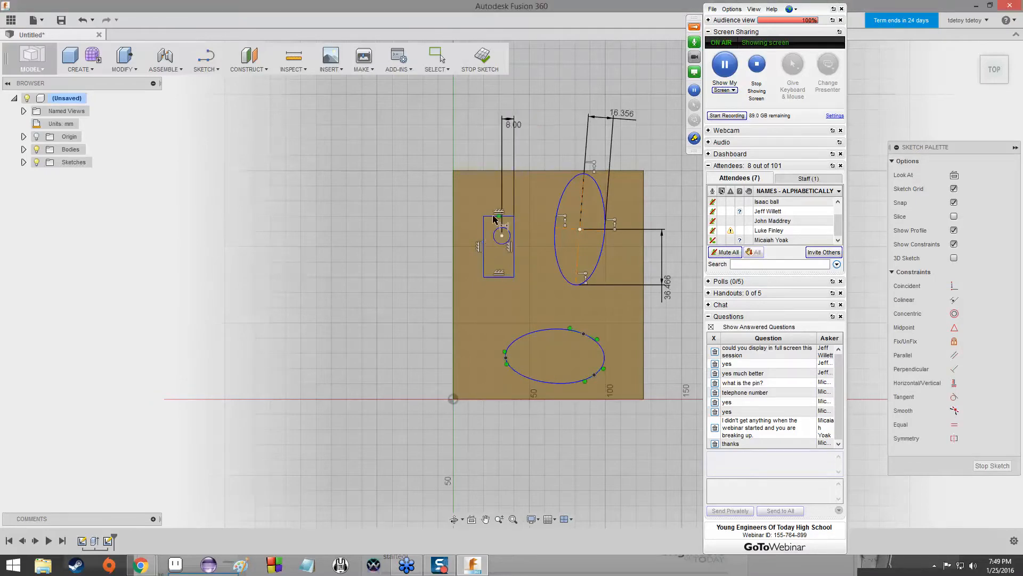
{"action": "left_click", "coordinate": [482, 133]}
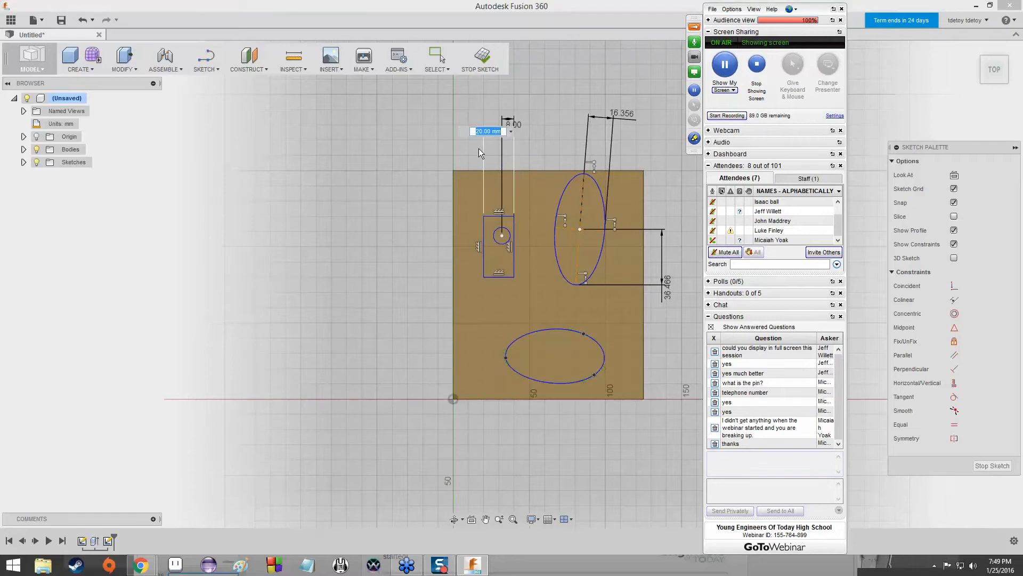
{"action": "type", "text": "16"}
{"action": "key", "text": "Return"}
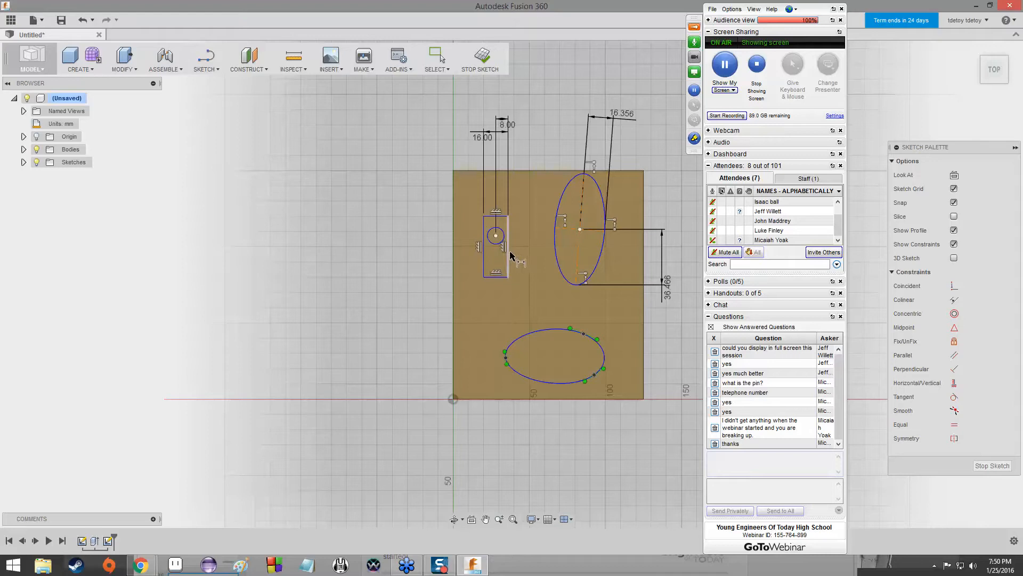
Dimension the small rectangle's height as 35 mm and leave the Dimension tool.
{"action": "left_click", "coordinate": [483, 258]}
{"action": "left_click", "coordinate": [394, 252]}
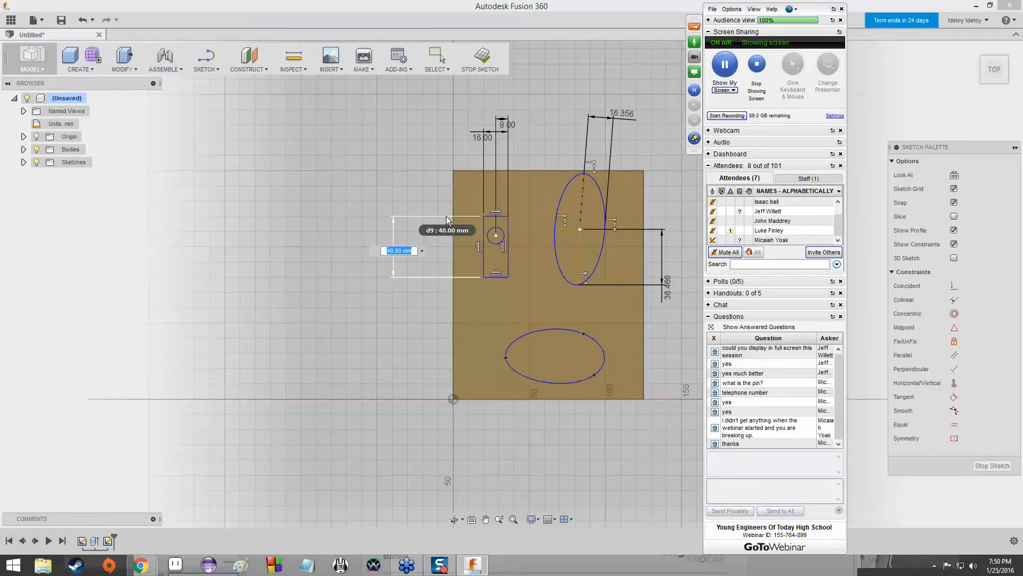
{"action": "type", "text": "35"}
{"action": "key", "text": "Return"}
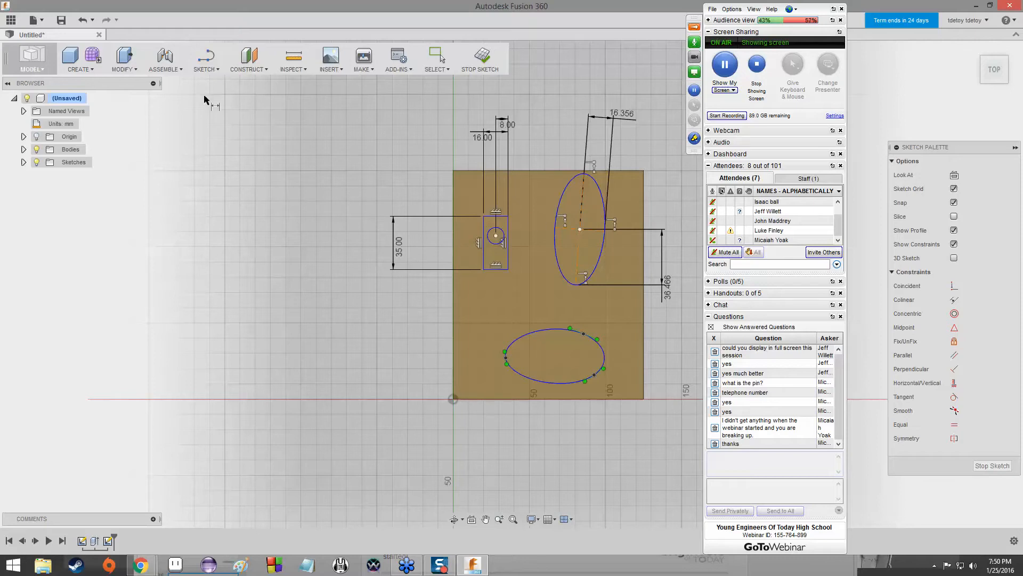
{"action": "key", "text": "Escape"}
Delete the wide oval spline in the lower part of the top face.
{"action": "left_click", "coordinate": [542, 330]}
{"action": "key", "text": "Delete"}
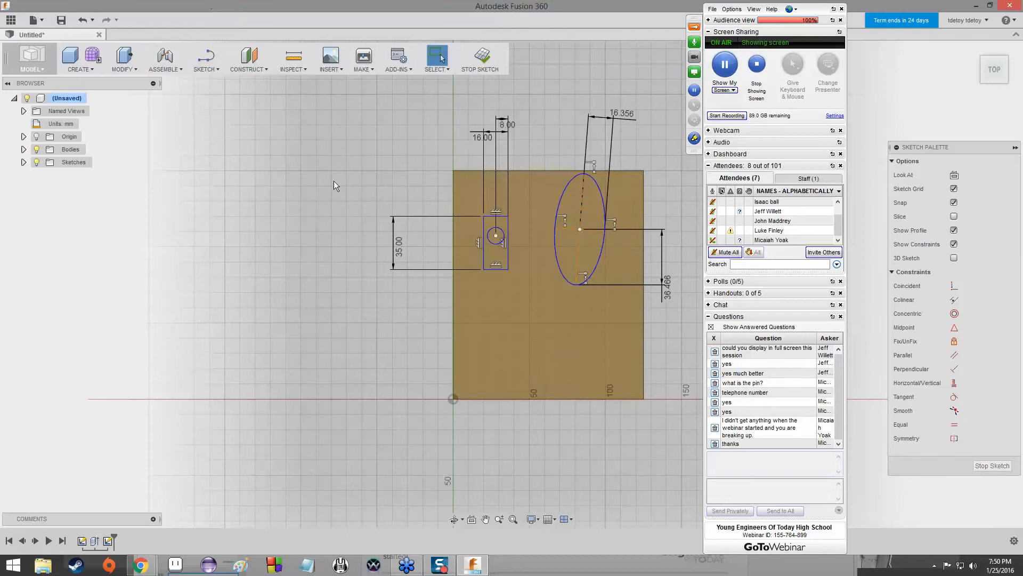
Try extruding the small rectangle's area around the circle upward from the top face, and undo the extrusion.
{"action": "scroll", "coordinate": [331, 226], "scroll_direction": "down", "scroll_amount": 1}
{"action": "mouse_move", "coordinate": [331, 226]}
{"action": "middle_mouse_down"}
{"action": "mouse_move", "coordinate": [343, 192]}
{"action": "mouse_move", "coordinate": [328, 198]}
{"action": "middle_mouse_up"}
{"action": "scroll", "coordinate": [476, 149], "scroll_direction": "up", "scroll_amount": 2}
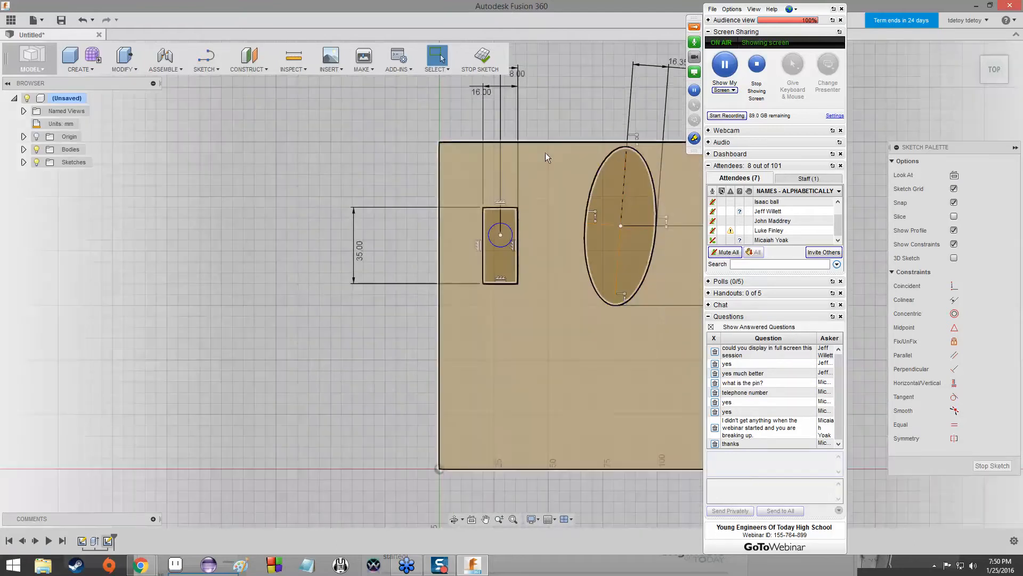
{"action": "left_click", "coordinate": [998, 76]}
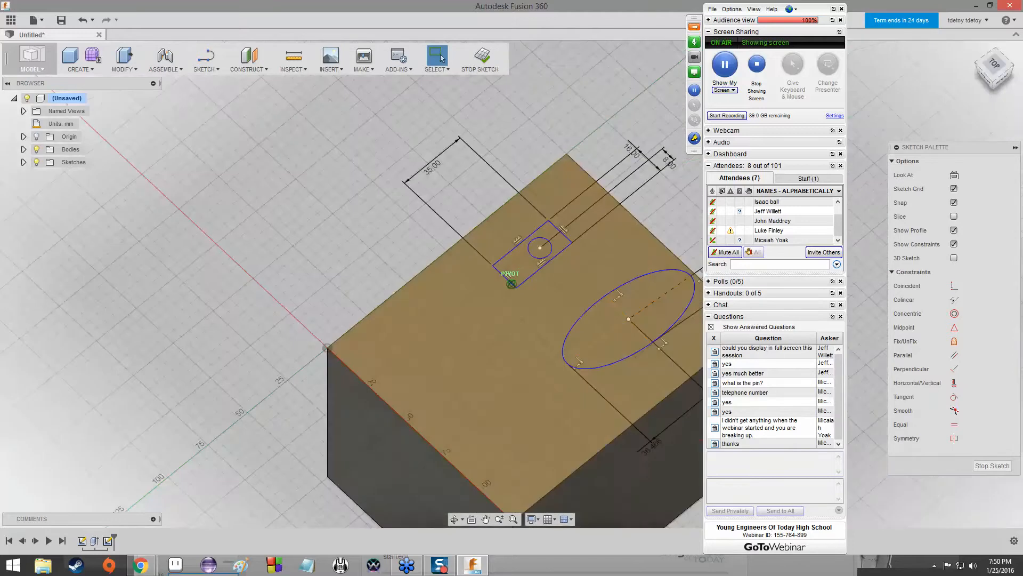
{"action": "mouse_move", "coordinate": [995, 75]}
{"action": "left_mouse_down"}
{"action": "mouse_move", "coordinate": [966, 88]}
{"action": "mouse_move", "coordinate": [946, 54]}
{"action": "mouse_move", "coordinate": [1013, 76]}
{"action": "mouse_move", "coordinate": [1007, 98]}
{"action": "mouse_move", "coordinate": [959, 109]}
{"action": "mouse_move", "coordinate": [952, 80]}
{"action": "left_mouse_up"}
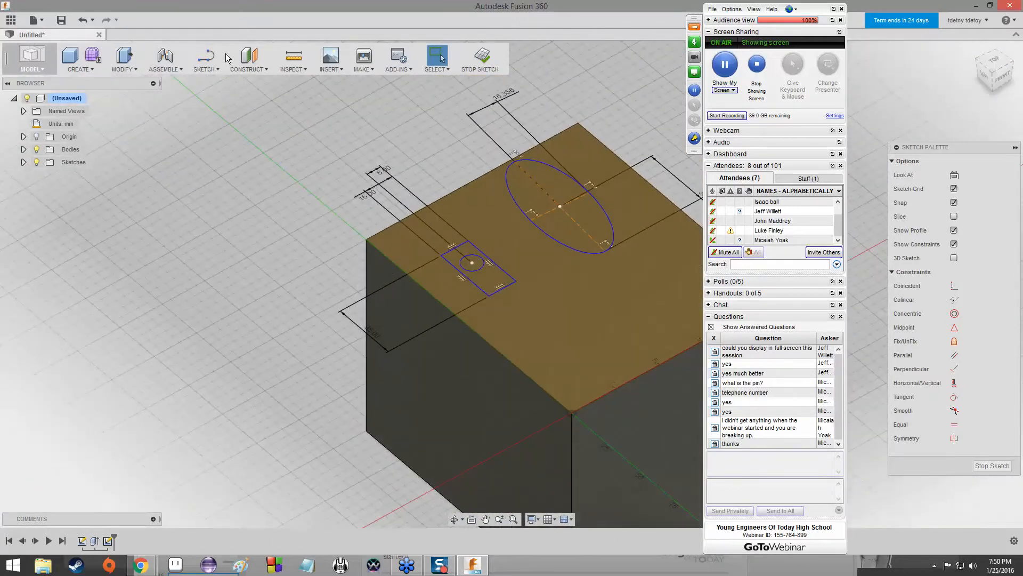
{"action": "left_click", "coordinate": [123, 55]}
{"action": "left_click", "coordinate": [488, 277]}
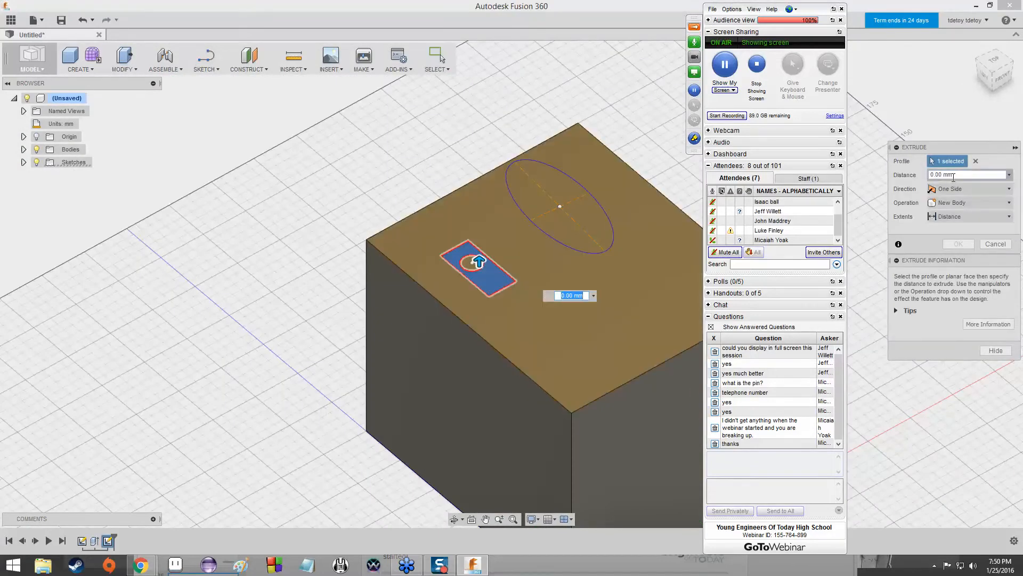
{"action": "left_click_drag", "start_coordinate": [935, 176], "coordinate": [921, 174]}
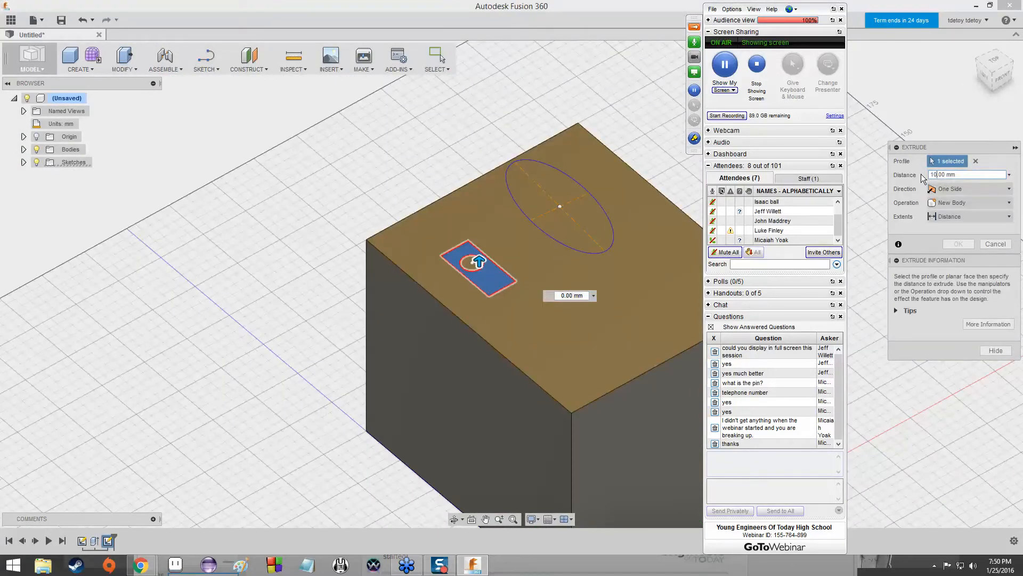
{"action": "type", "text": "10"}
{"action": "key", "text": "Return"}
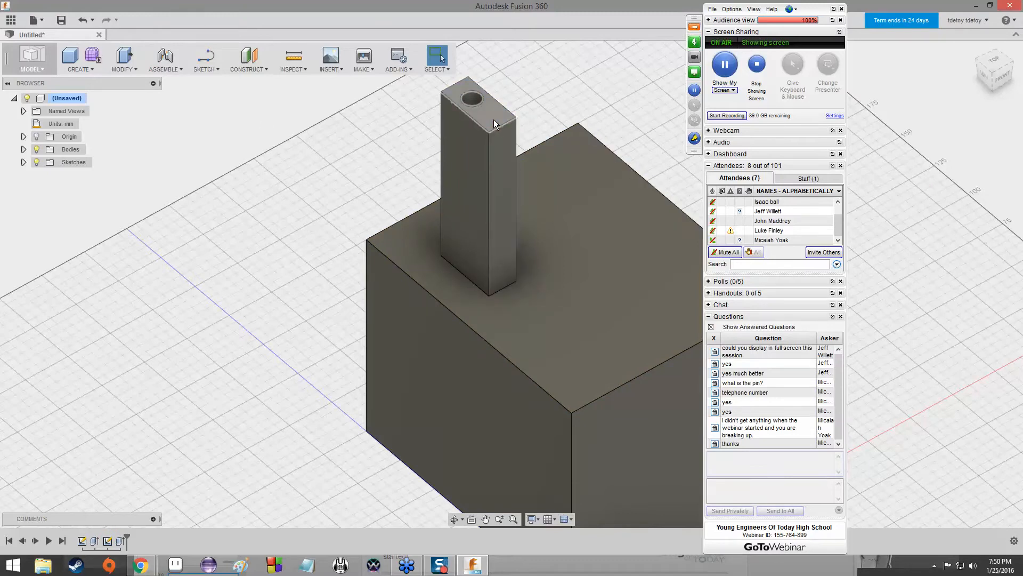
{"action": "key", "text": "ctrl+z"}
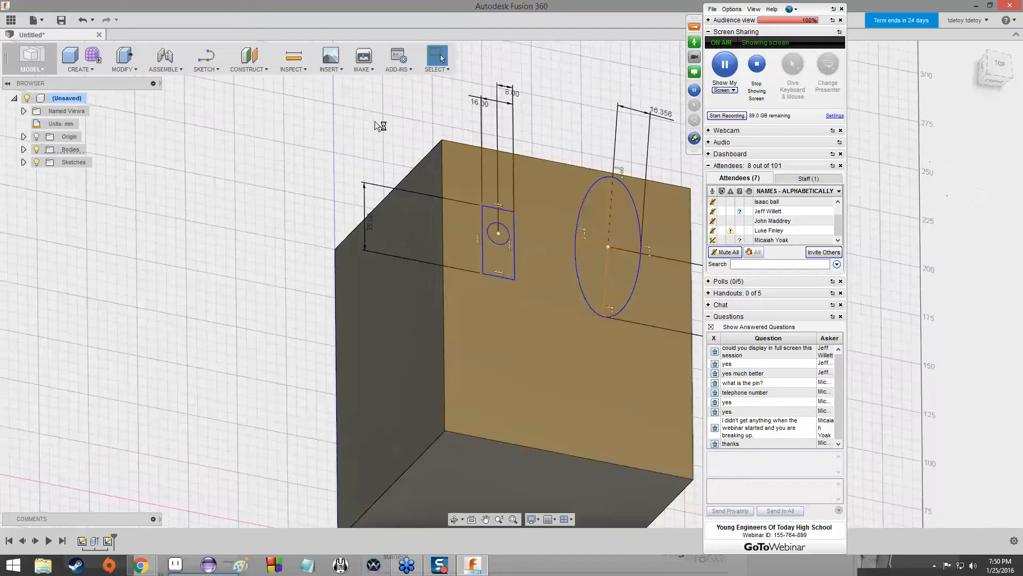
Extrude the small rectangle's area around the circle 10 mm upward as a new body.
{"action": "key", "text": "e"}
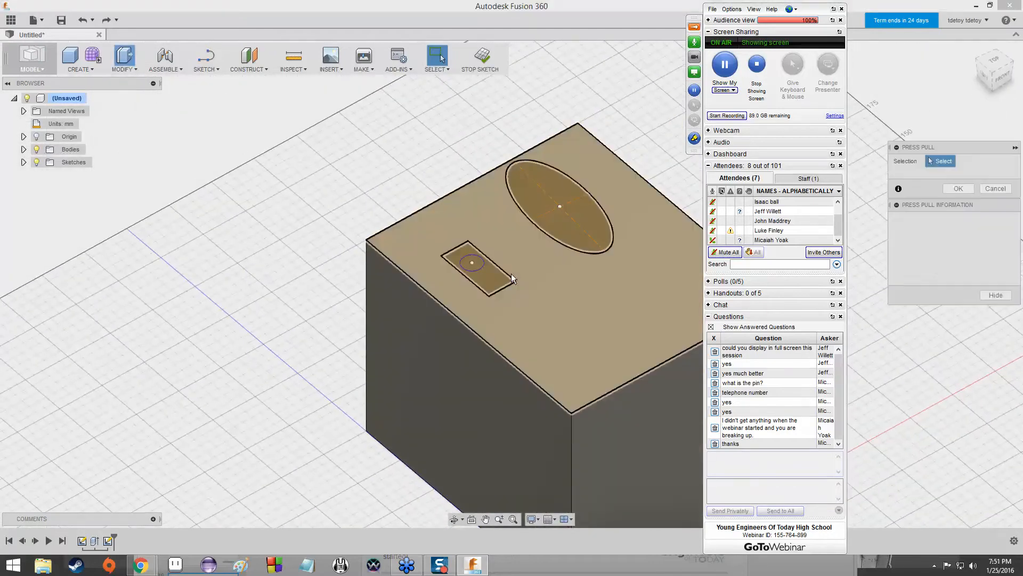
{"action": "left_click", "coordinate": [491, 276]}
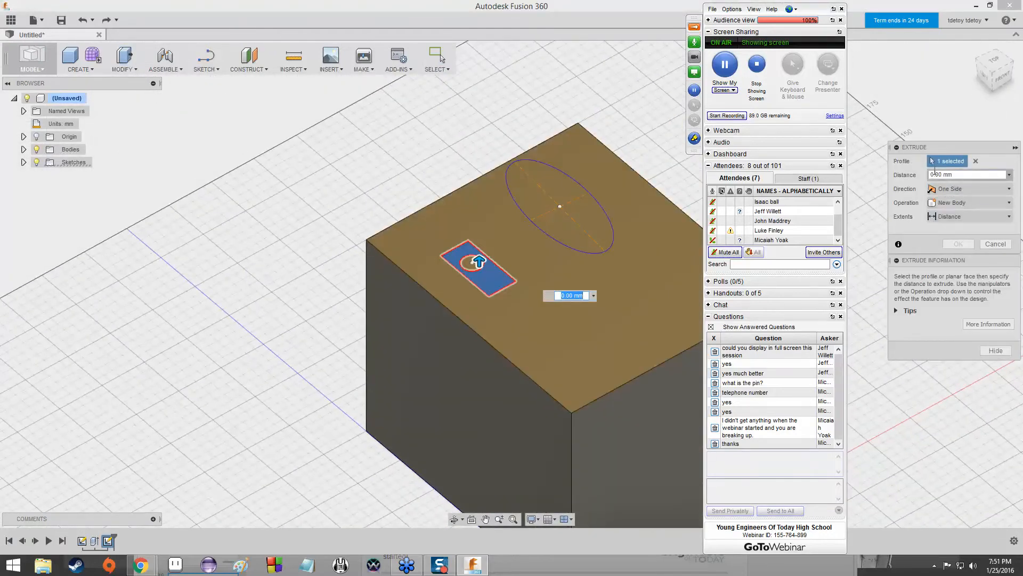
{"action": "left_click", "coordinate": [931, 175]}
{"action": "key", "text": "Return"}
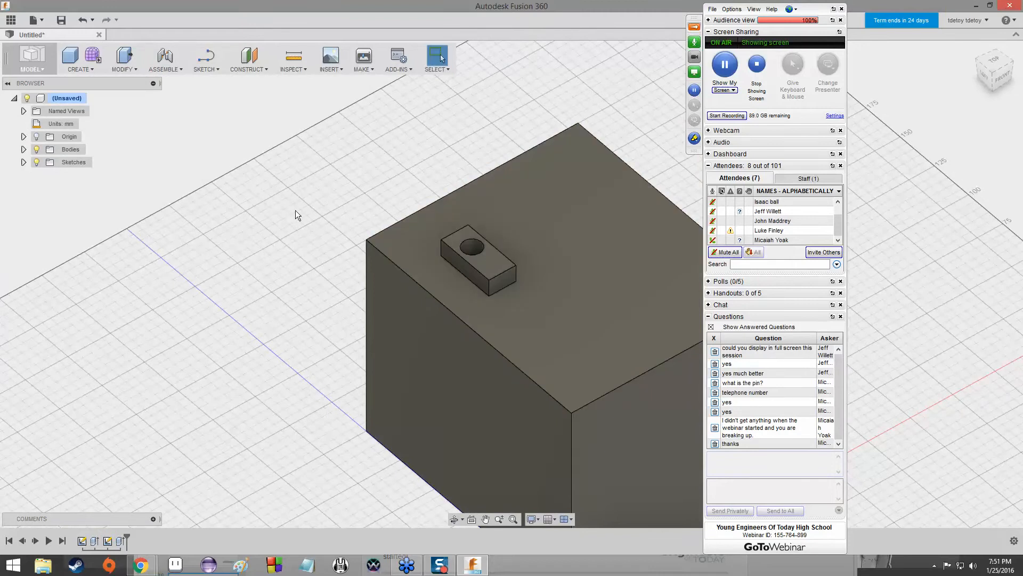
Sketch a two-point rectangle about 5 mm tall near the middle of the small raised block's front face.
{"action": "mouse_move", "coordinate": [998, 64]}
{"action": "left_mouse_down"}
{"action": "mouse_move", "coordinate": [1013, 91]}
{"action": "mouse_move", "coordinate": [1006, 79]}
{"action": "mouse_move", "coordinate": [936, 52]}
{"action": "mouse_move", "coordinate": [767, 93]}
{"action": "mouse_move", "coordinate": [730, 72]}
{"action": "mouse_move", "coordinate": [693, 77]}
{"action": "mouse_move", "coordinate": [653, 133]}
{"action": "mouse_move", "coordinate": [720, 107]}
{"action": "mouse_move", "coordinate": [765, 72]}
{"action": "mouse_move", "coordinate": [821, 166]}
{"action": "mouse_move", "coordinate": [658, 59]}
{"action": "mouse_move", "coordinate": [642, 119]}
{"action": "mouse_move", "coordinate": [602, 96]}
{"action": "mouse_move", "coordinate": [645, 112]}
{"action": "mouse_move", "coordinate": [627, 93]}
{"action": "mouse_move", "coordinate": [645, 141]}
{"action": "mouse_move", "coordinate": [671, 128]}
{"action": "mouse_move", "coordinate": [555, 120]}
{"action": "mouse_move", "coordinate": [562, 100]}
{"action": "left_mouse_up"}
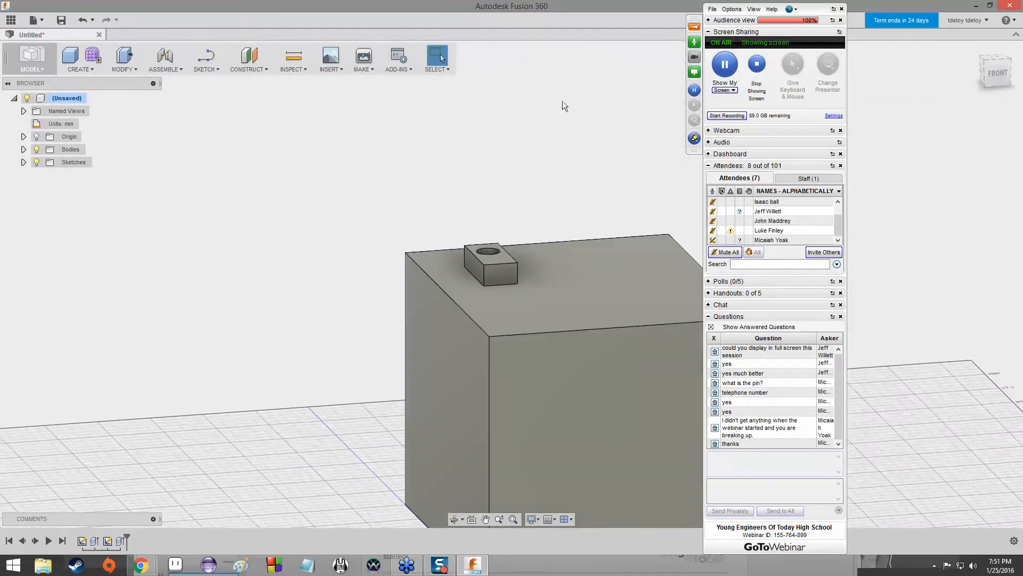
{"action": "left_click", "coordinate": [213, 71]}
{"action": "mouse_move", "coordinate": [231, 107]}
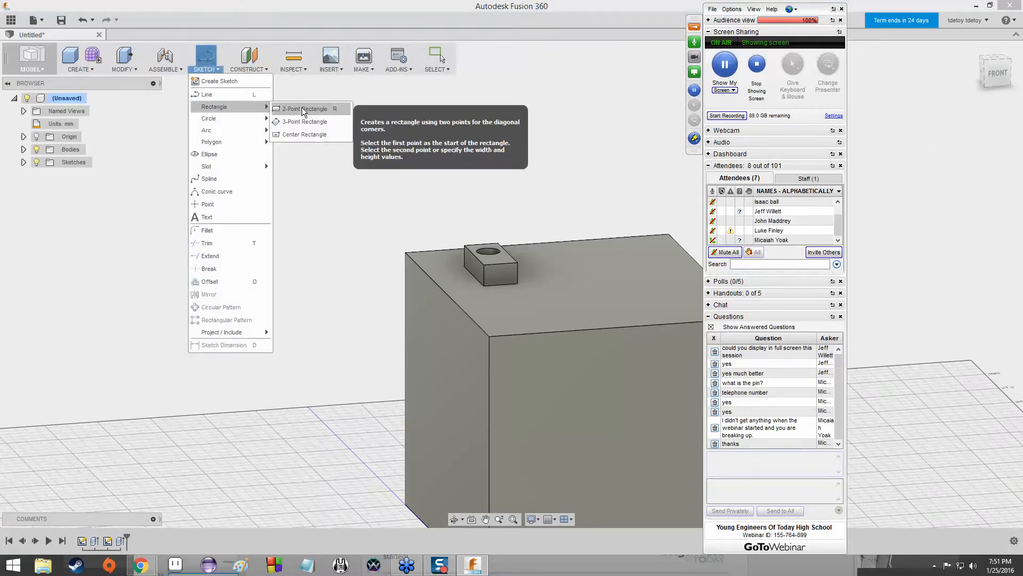
{"action": "left_click", "coordinate": [302, 107]}
{"action": "left_click", "coordinate": [494, 270]}
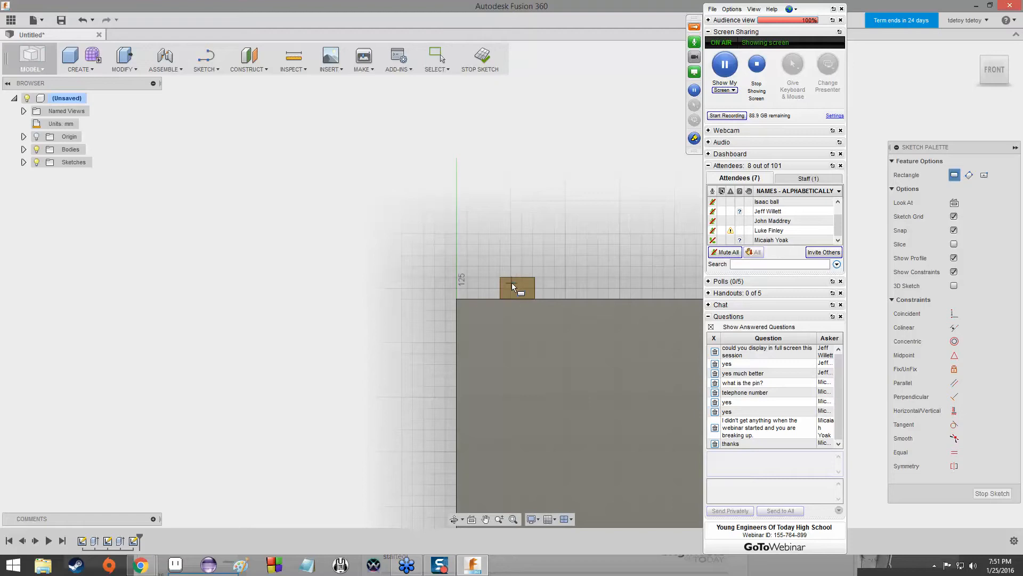
{"action": "left_click", "coordinate": [512, 284]}
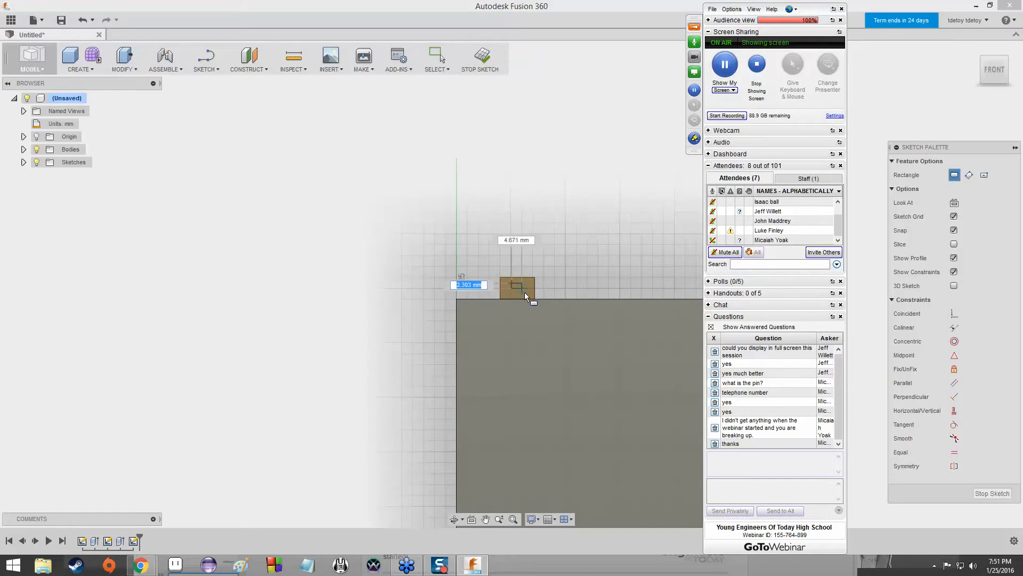
{"action": "left_click", "coordinate": [525, 293]}
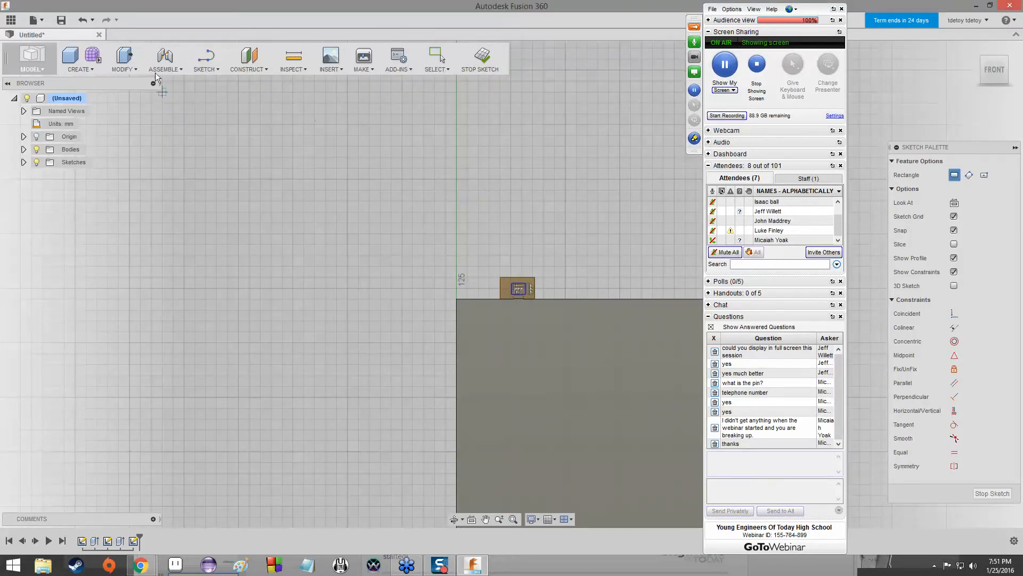
{"action": "left_click", "coordinate": [218, 70]}
{"action": "left_click", "coordinate": [251, 345]}
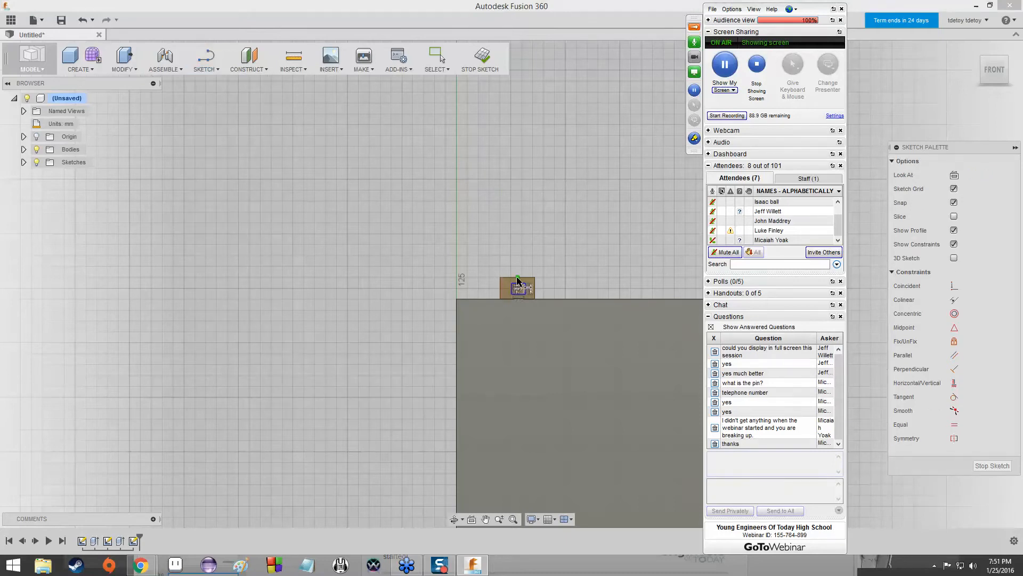
{"action": "left_click", "coordinate": [516, 278]}
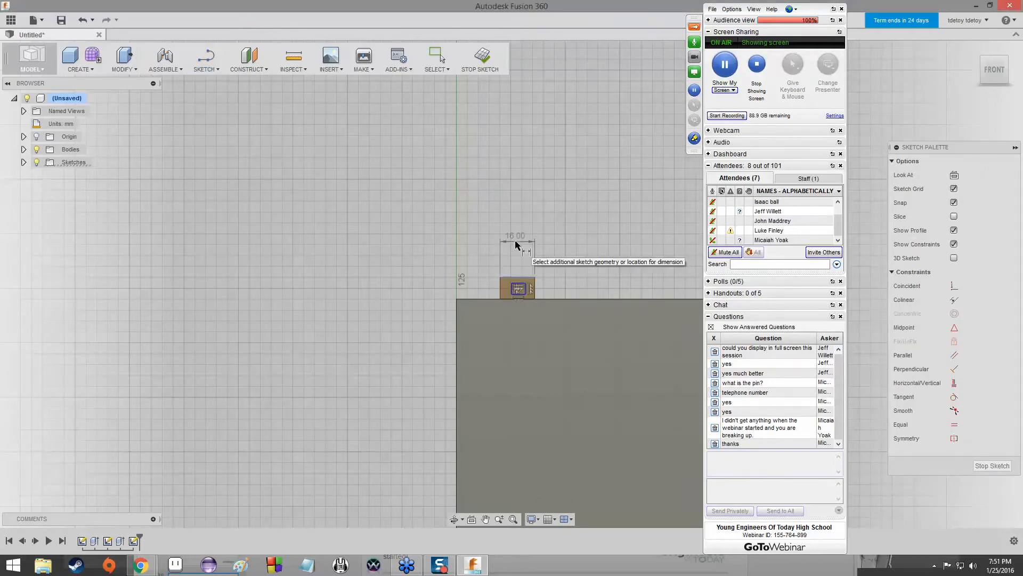
{"action": "key", "text": "Escape"}
{"action": "key", "text": "Escape"}
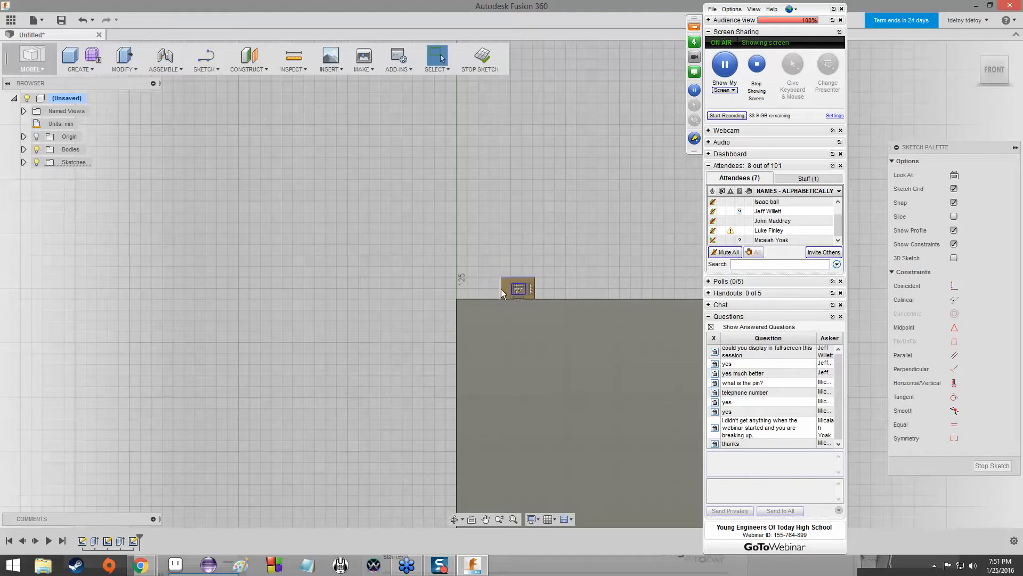
{"action": "left_click", "coordinate": [501, 289]}
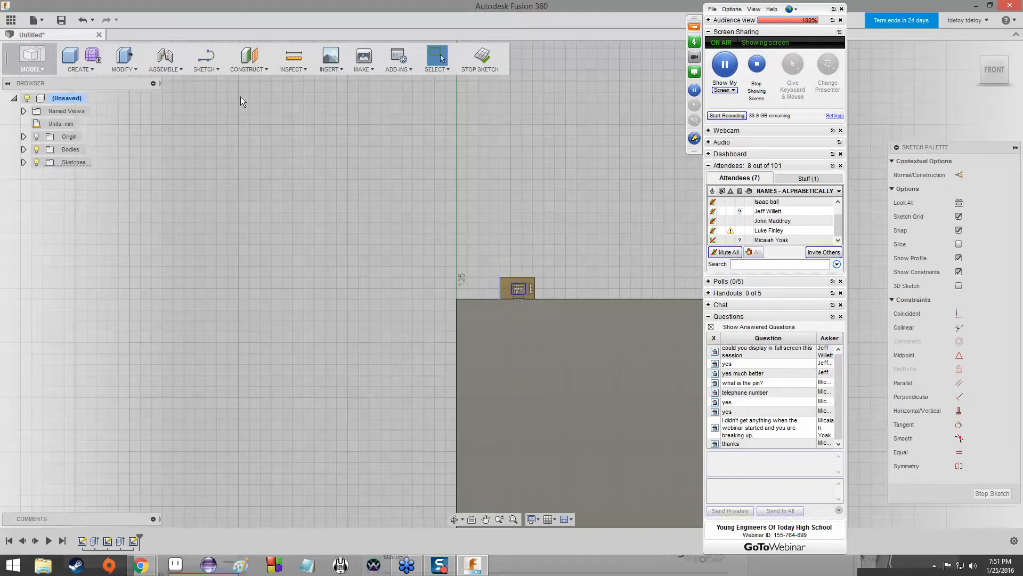
Dimension the height of the rectangle on the small raised block's front face and set it to 2.5 mm.
{"action": "left_click", "coordinate": [202, 72]}
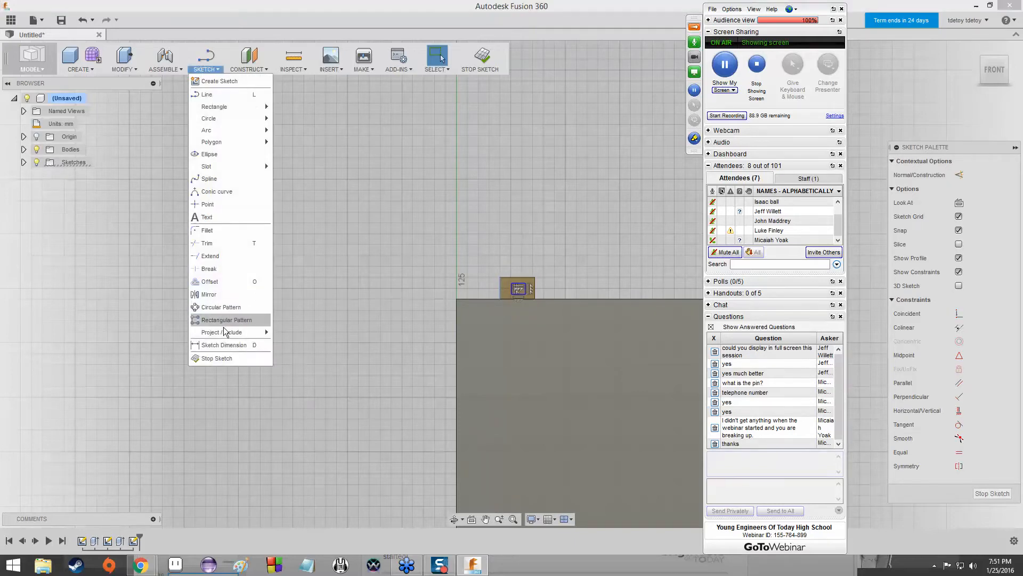
{"action": "left_click", "coordinate": [221, 343]}
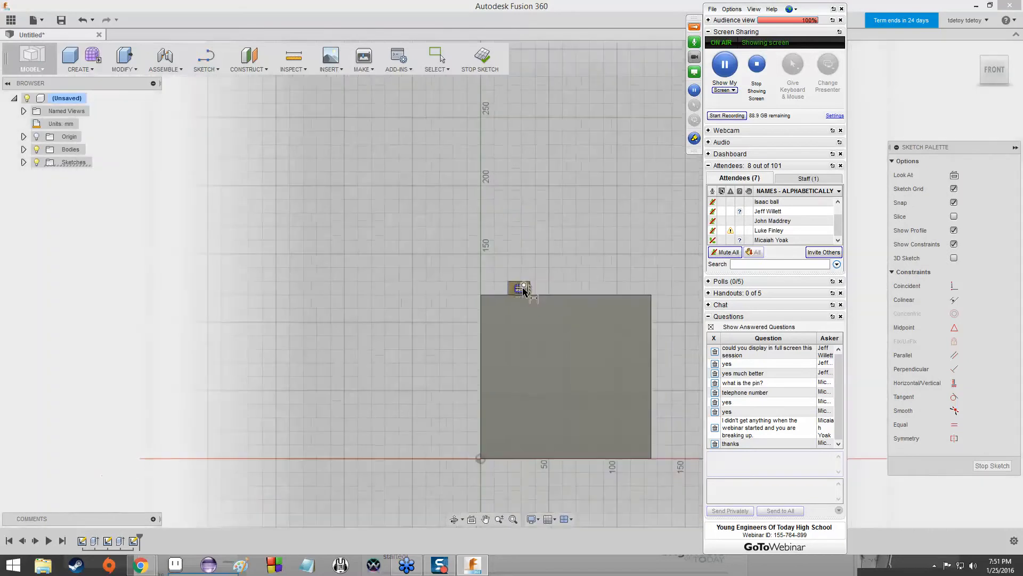
{"action": "scroll", "coordinate": [515, 287], "scroll_direction": "up", "scroll_amount": 5}
{"action": "left_click", "coordinate": [491, 278]}
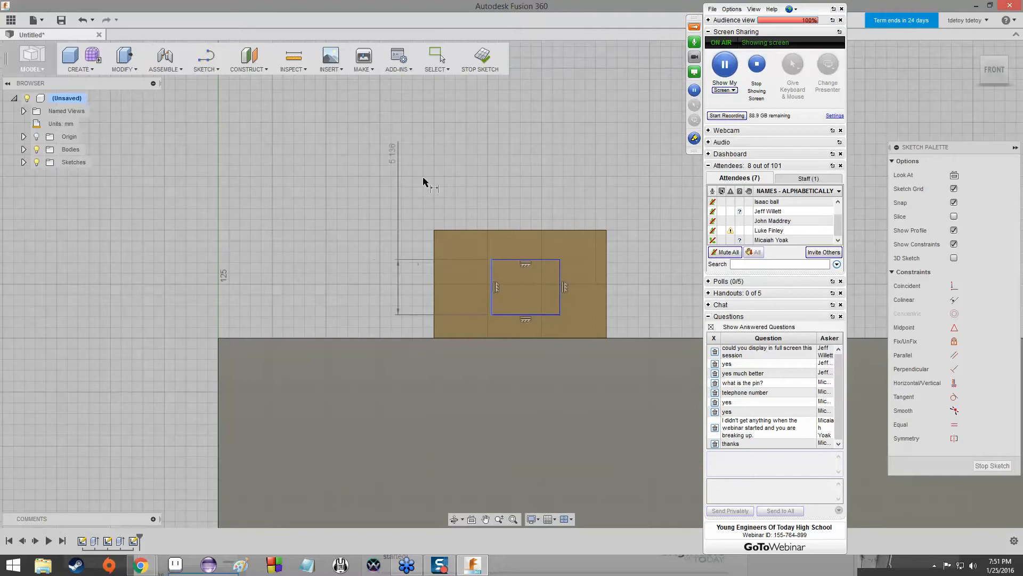
{"action": "left_click", "coordinate": [349, 178]}
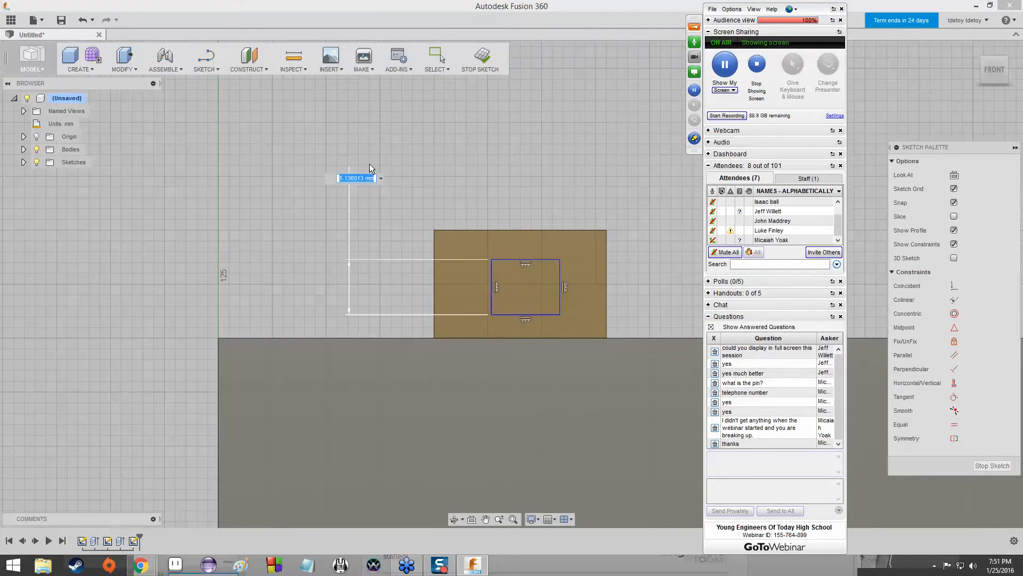
{"action": "type", "text": "2.5"}
{"action": "key", "text": "Return"}
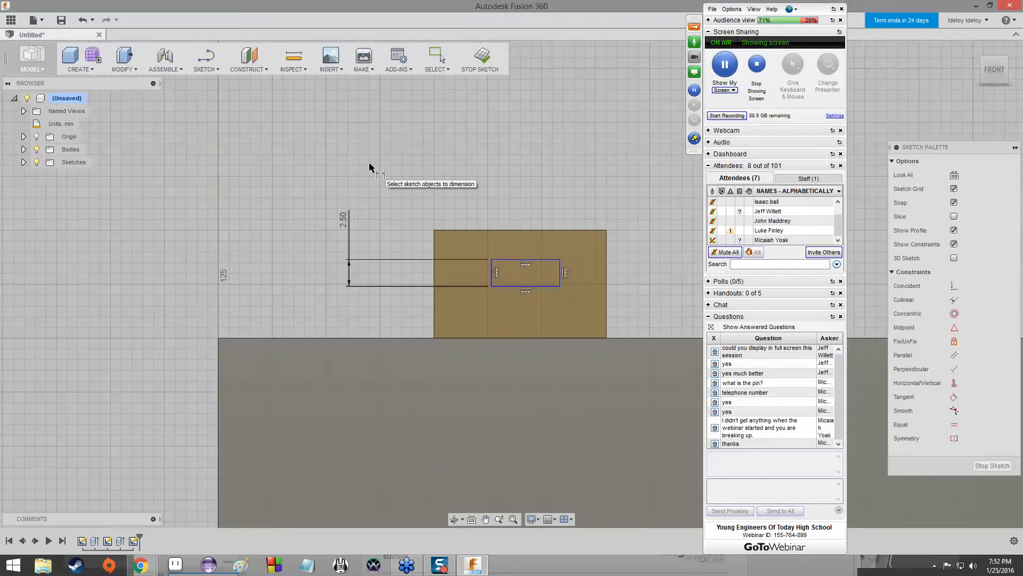
{"action": "key", "text": "Escape"}
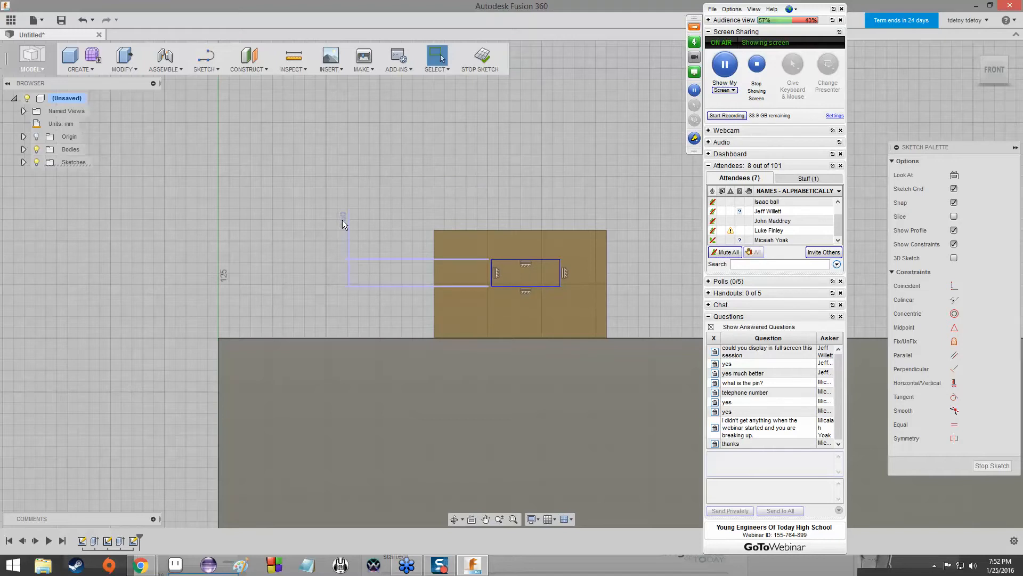
Change the sketched rectangle's height dimension to 5 mm.
{"action": "double_click", "coordinate": [343, 219]}
{"action": "left_click_drag", "start_coordinate": [346, 219], "coordinate": [355, 219]}
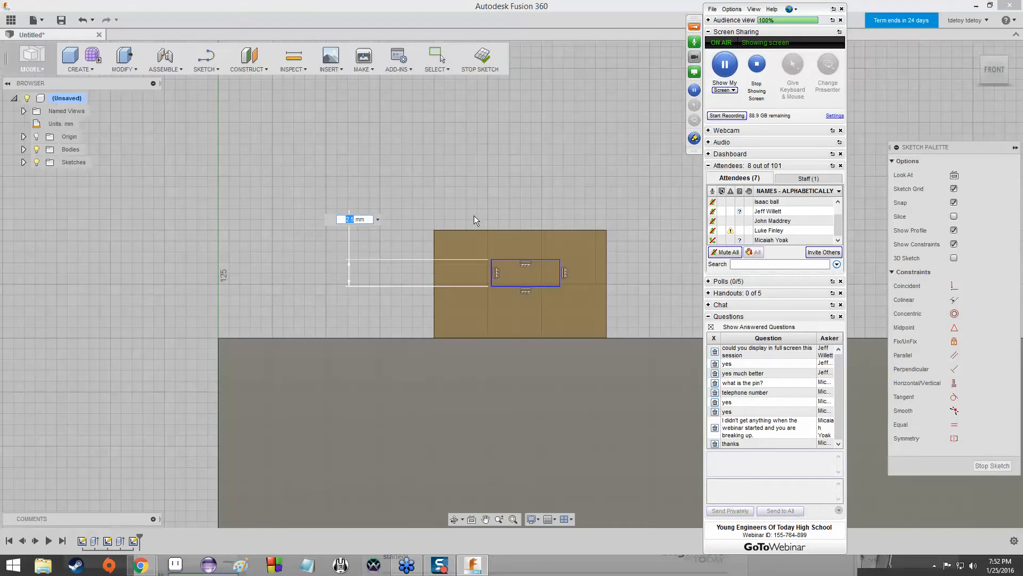
{"action": "type", "text": "5"}
{"action": "key", "text": "Return"}
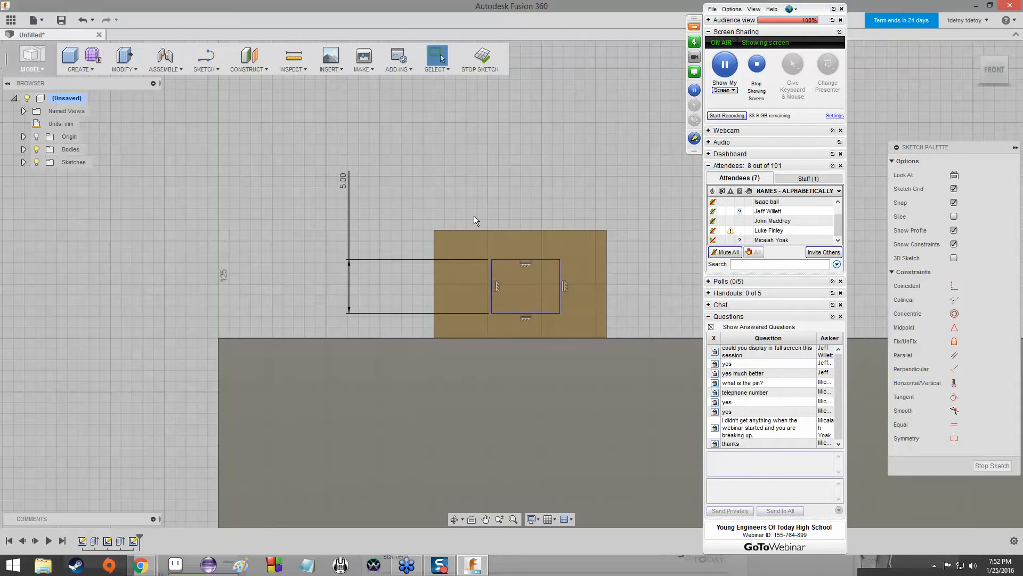
Dimension the gap between the rectangle's left side and the small block's left edge as 2.5 mm.
{"action": "left_click", "coordinate": [210, 69]}
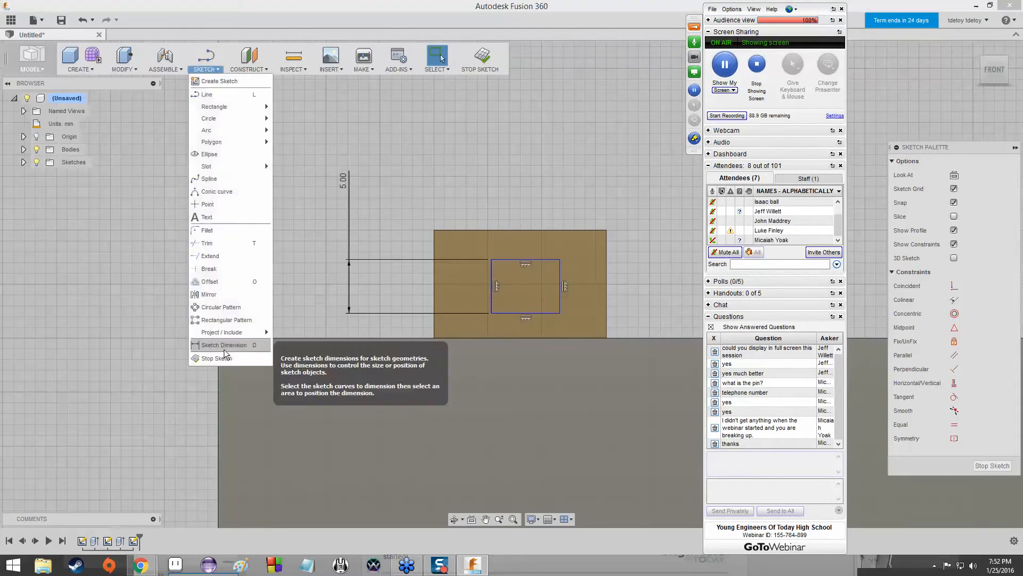
{"action": "left_click", "coordinate": [224, 355]}
{"action": "mouse_move", "coordinate": [490, 281]}
{"action": "left_mouse_down"}
{"action": "mouse_move", "coordinate": [450, 290]}
{"action": "mouse_move", "coordinate": [434, 269]}
{"action": "left_mouse_up"}
{"action": "left_click", "coordinate": [433, 247]}
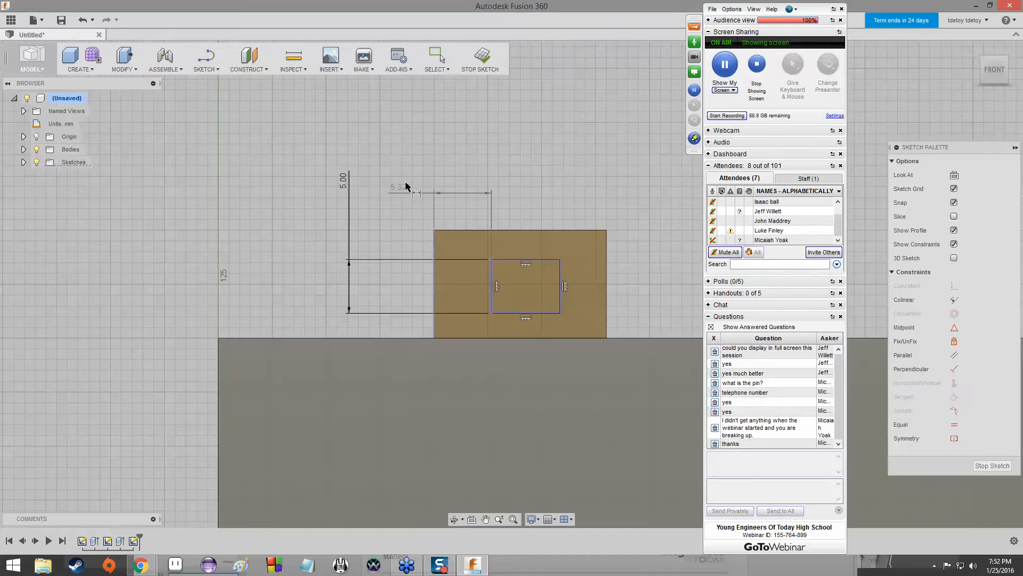
{"action": "left_click", "coordinate": [414, 180]}
{"action": "type", "text": "2.5"}
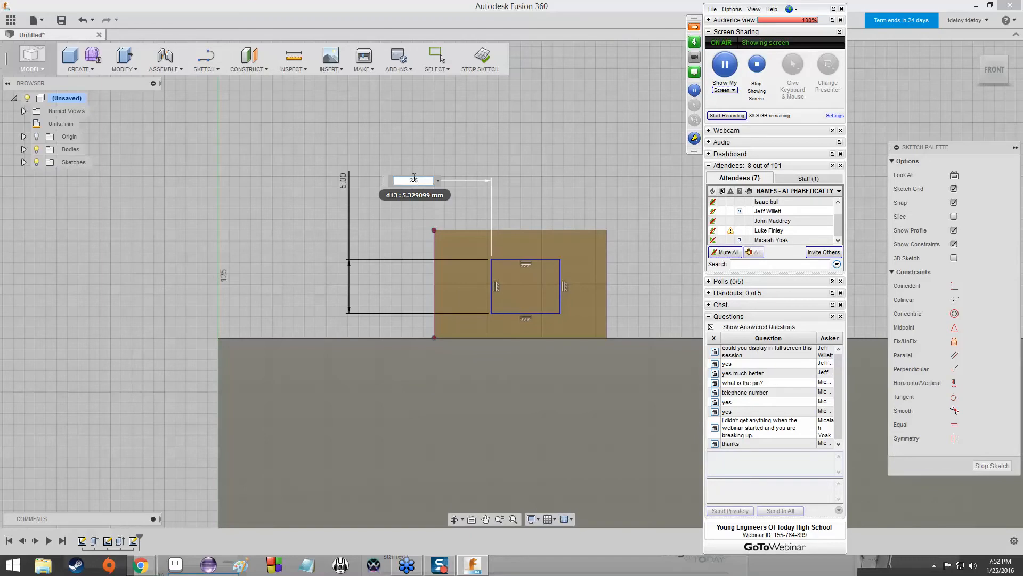
{"action": "key", "text": "Return"}
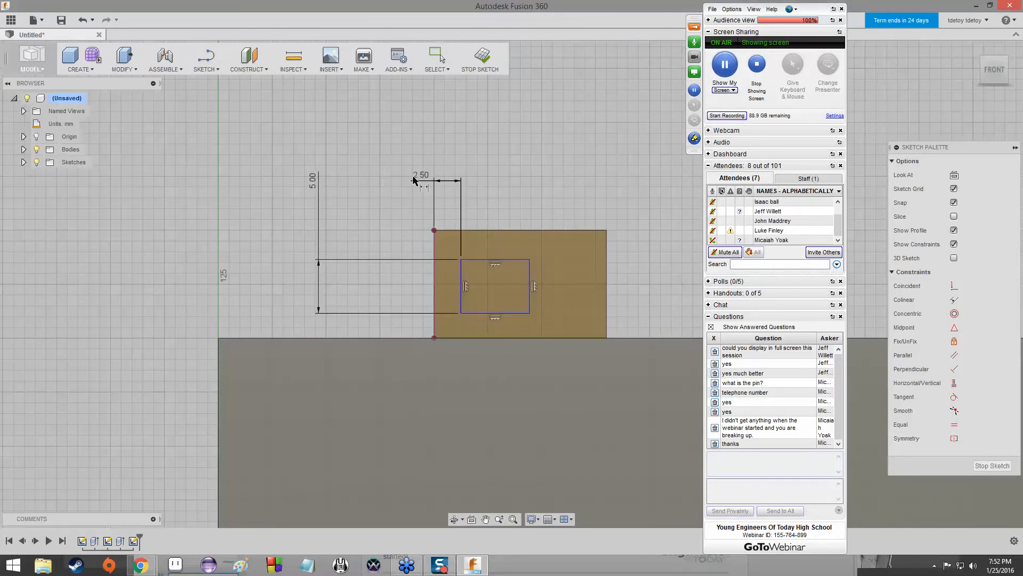
Dimension the gap between the rectangle's right side and the small block's right edge as 2.5 mm.
{"action": "left_click", "coordinate": [530, 275]}
{"action": "left_click", "coordinate": [607, 270]}
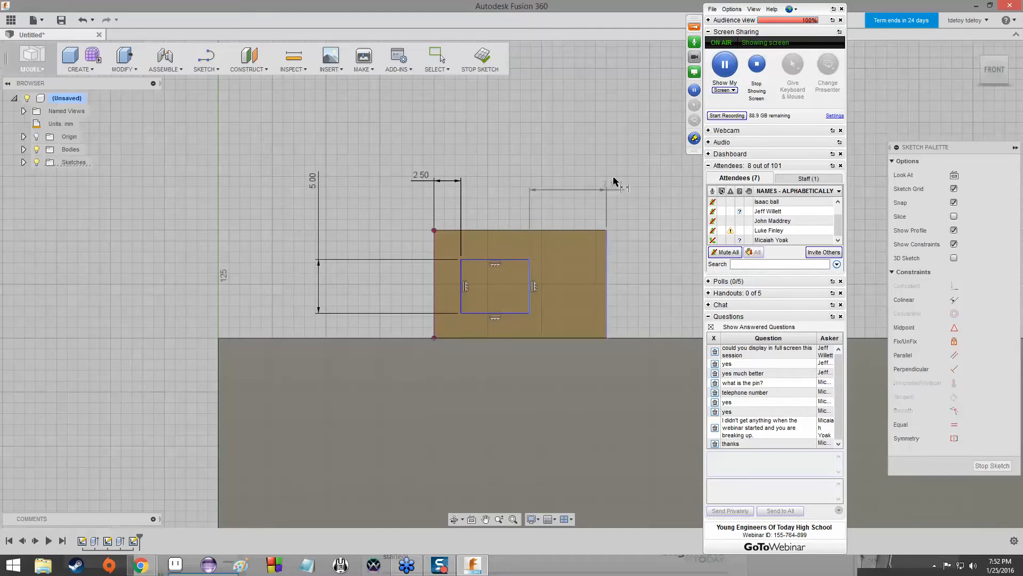
{"action": "left_click", "coordinate": [615, 168]}
{"action": "type", "text": "2.5"}
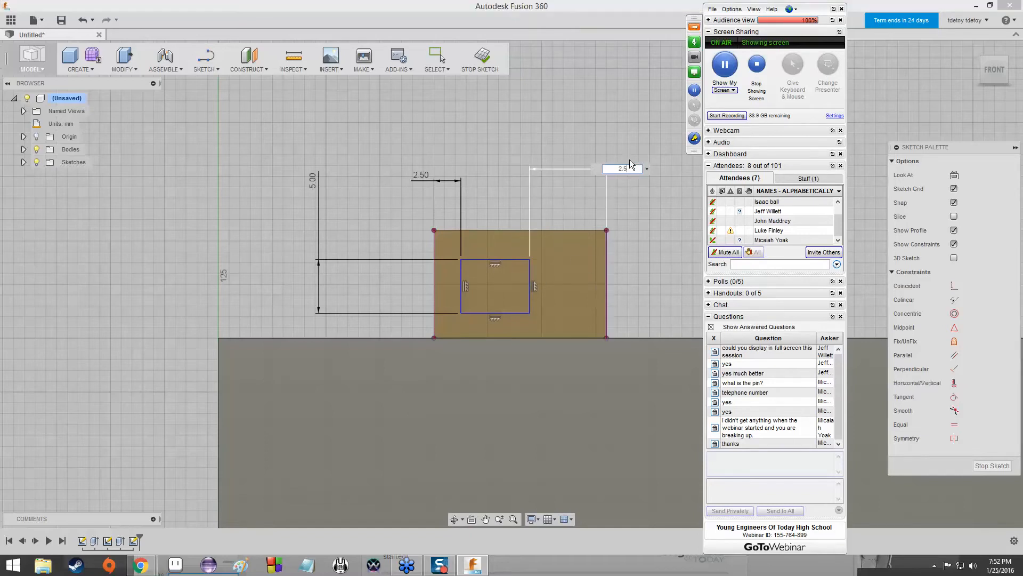
{"action": "key", "text": "Return"}
Dimension the gap between the rectangle's top side and the small block's upper edge as 2.5 mm.
{"action": "left_click", "coordinate": [554, 259]}
{"action": "left_click", "coordinate": [559, 233]}
{"action": "left_click", "coordinate": [655, 246]}
{"action": "type", "text": "2.5"}
{"action": "key", "text": "Return"}
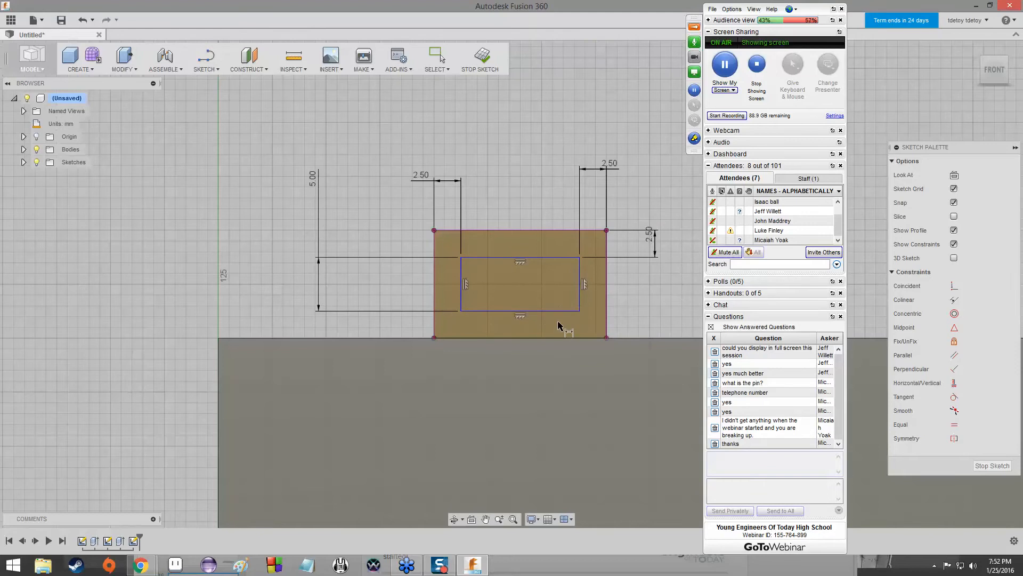
Extrude the rectangle -5 mm into the small block's front face as a cut.
{"action": "left_click", "coordinate": [121, 57]}
{"action": "left_click", "coordinate": [513, 286]}
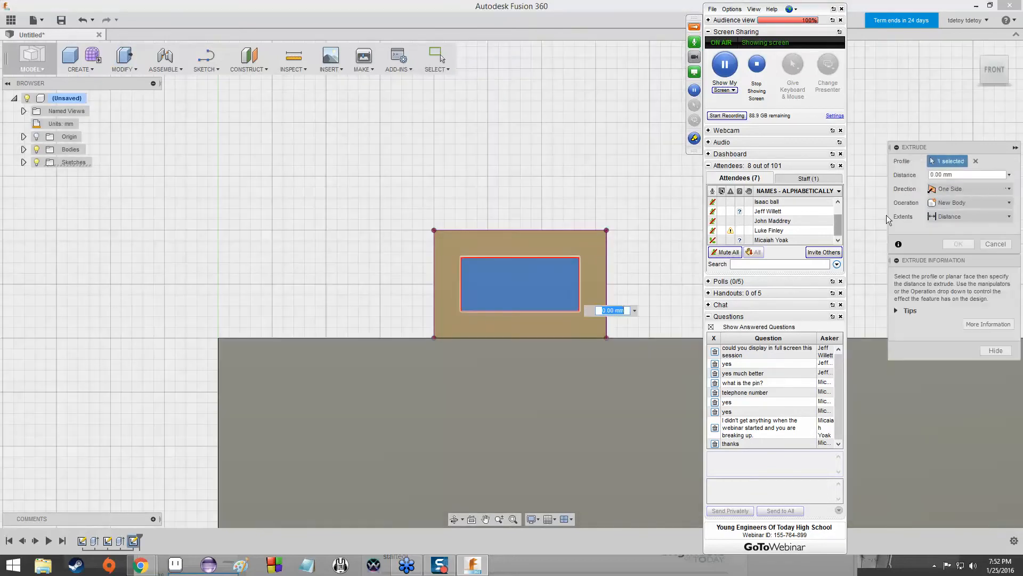
{"action": "left_click", "coordinate": [954, 174]}
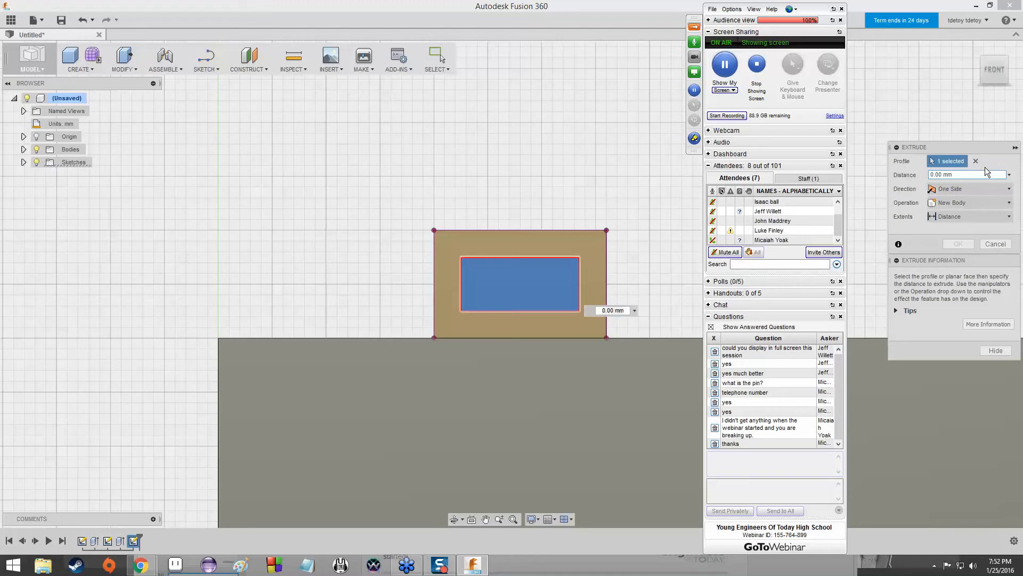
{"action": "type", "text": "-5"}
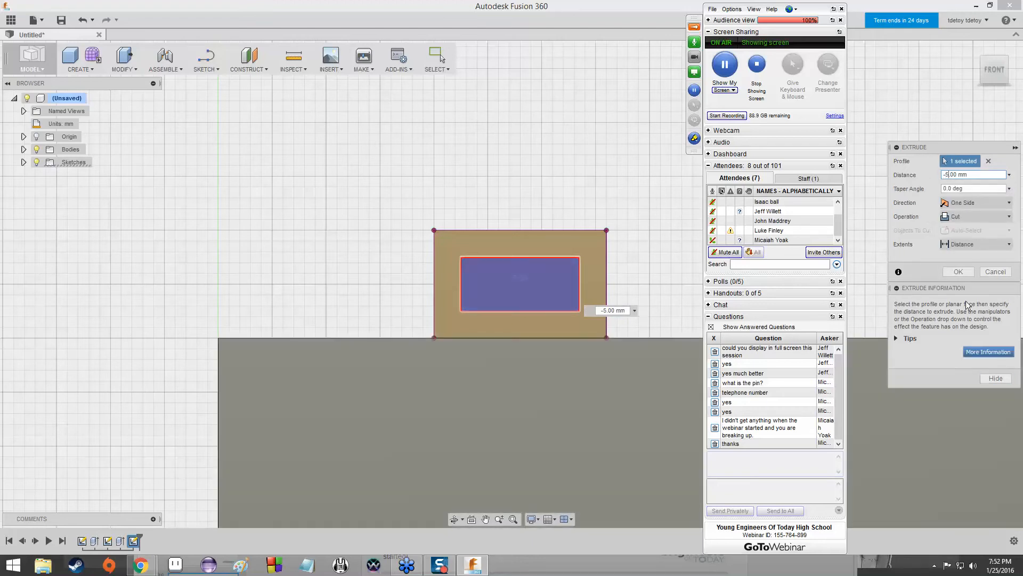
{"action": "left_click", "coordinate": [959, 272]}
Examine the rectangular pocket and the circular hole in the small raised block from the front, sides and above.
{"action": "left_click", "coordinate": [999, 76]}
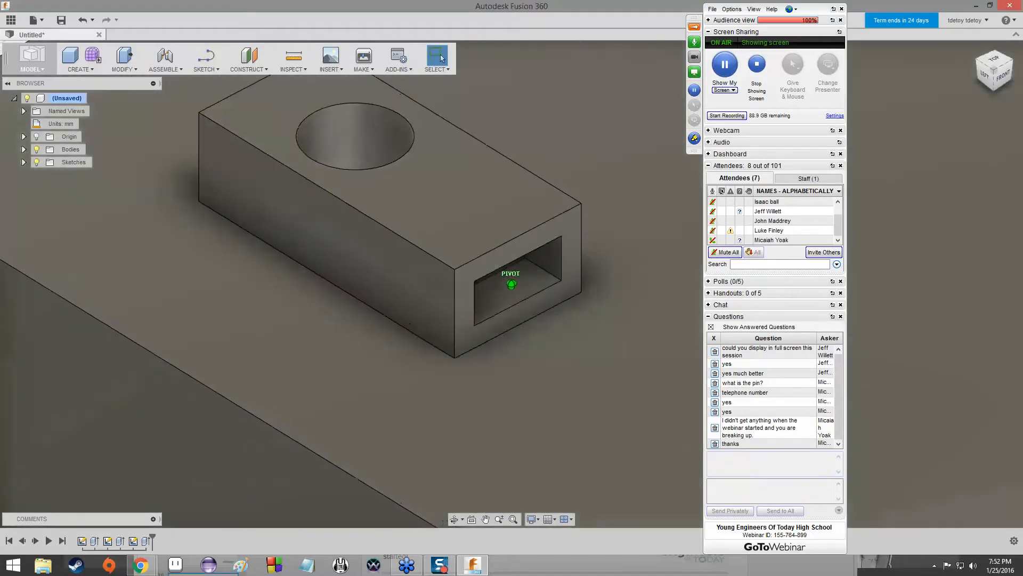
{"action": "mouse_move", "coordinate": [1003, 70]}
{"action": "left_mouse_down"}
{"action": "mouse_move", "coordinate": [924, 52]}
{"action": "mouse_move", "coordinate": [842, 93]}
{"action": "mouse_move", "coordinate": [794, 48]}
{"action": "mouse_move", "coordinate": [822, 87]}
{"action": "mouse_move", "coordinate": [781, 53]}
{"action": "mouse_move", "coordinate": [748, 54]}
{"action": "mouse_move", "coordinate": [725, 72]}
{"action": "mouse_move", "coordinate": [648, 76]}
{"action": "mouse_move", "coordinate": [640, 49]}
{"action": "mouse_move", "coordinate": [894, 129]}
{"action": "mouse_move", "coordinate": [899, 179]}
{"action": "left_mouse_up"}
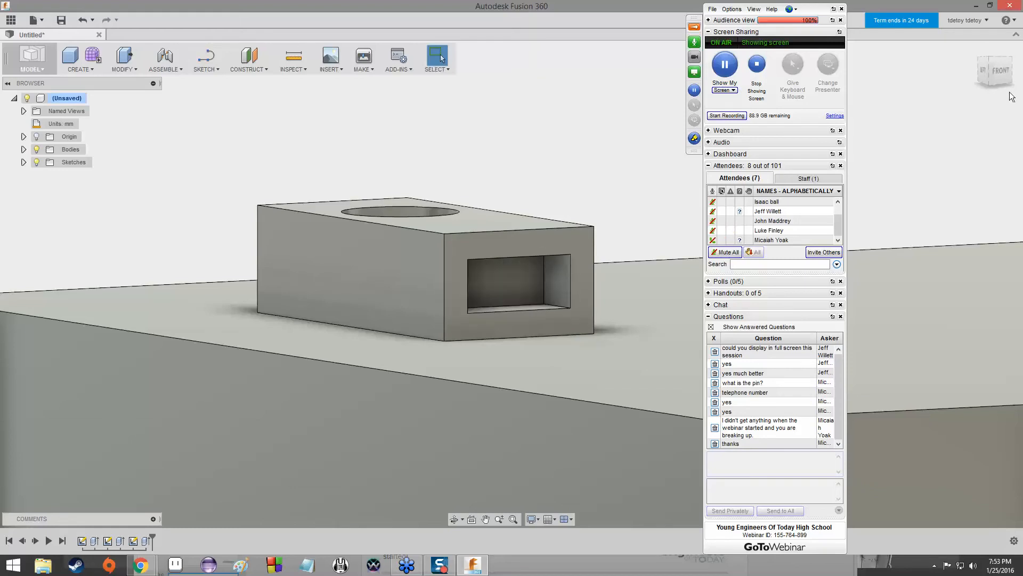
{"action": "mouse_move", "coordinate": [1006, 71]}
{"action": "left_mouse_down"}
{"action": "mouse_move", "coordinate": [1022, 79]}
{"action": "mouse_move", "coordinate": [1007, 73]}
{"action": "mouse_move", "coordinate": [998, 88]}
{"action": "mouse_move", "coordinate": [966, 66]}
{"action": "mouse_move", "coordinate": [901, 102]}
{"action": "mouse_move", "coordinate": [841, 60]}
{"action": "mouse_move", "coordinate": [807, 96]}
{"action": "mouse_move", "coordinate": [847, 59]}
{"action": "mouse_move", "coordinate": [951, 87]}
{"action": "left_mouse_up"}
{"action": "scroll", "coordinate": [950, 87], "scroll_direction": "up", "scroll_amount": 5}
{"action": "scroll", "coordinate": [488, 354], "scroll_direction": "down", "scroll_amount": 10}
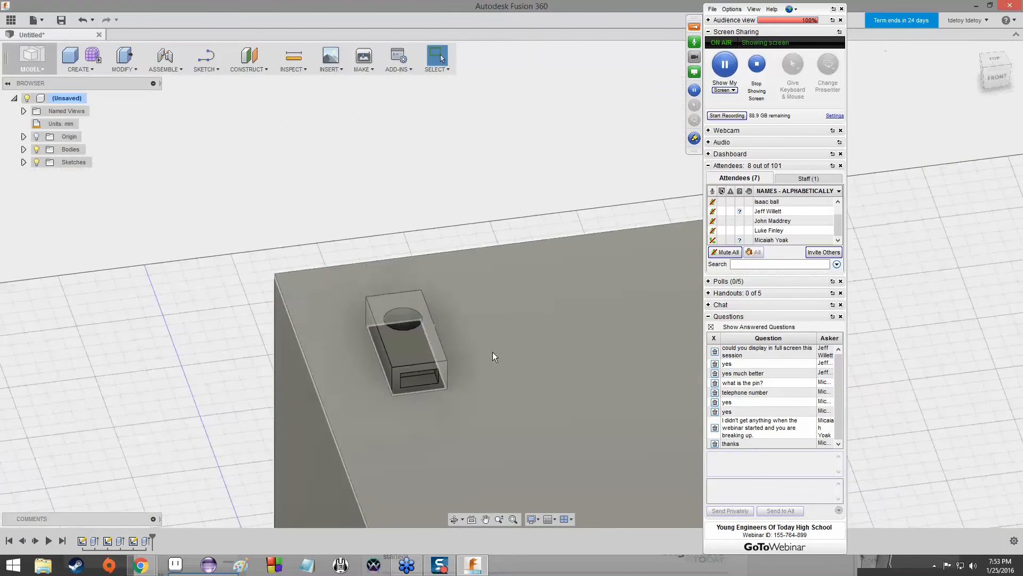
{"action": "left_click", "coordinate": [997, 77]}
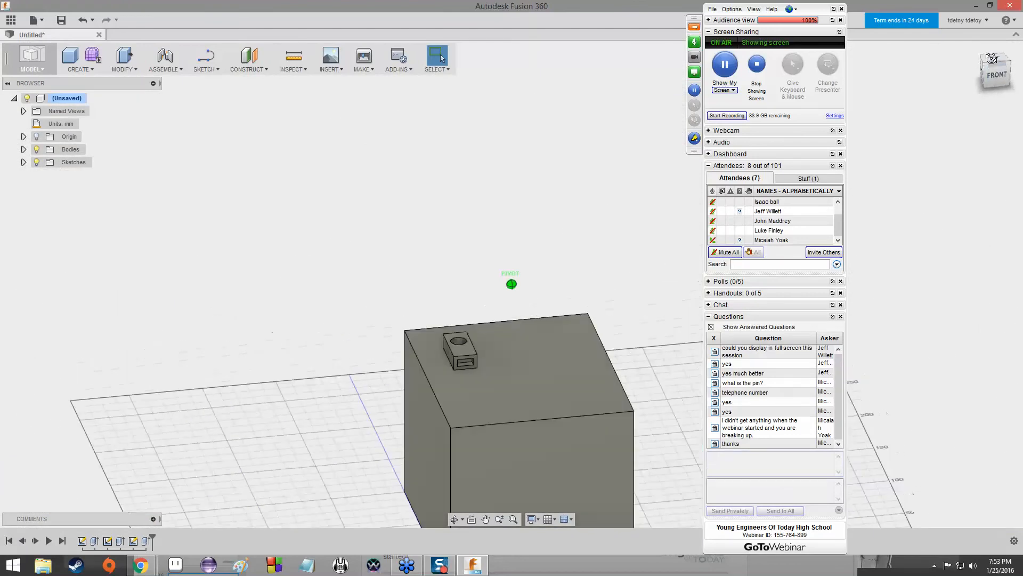
{"action": "mouse_move", "coordinate": [996, 74]}
{"action": "left_mouse_down"}
{"action": "mouse_move", "coordinate": [957, 96]}
{"action": "mouse_move", "coordinate": [914, 80]}
{"action": "mouse_move", "coordinate": [799, 136]}
{"action": "mouse_move", "coordinate": [756, 120]}
{"action": "mouse_move", "coordinate": [693, 143]}
{"action": "mouse_move", "coordinate": [626, 80]}
{"action": "mouse_move", "coordinate": [544, 128]}
{"action": "mouse_move", "coordinate": [461, 82]}
{"action": "mouse_move", "coordinate": [416, 101]}
{"action": "mouse_move", "coordinate": [453, 112]}
{"action": "mouse_move", "coordinate": [467, 139]}
{"action": "mouse_move", "coordinate": [453, 113]}
{"action": "mouse_move", "coordinate": [413, 107]}
{"action": "left_mouse_up"}
{"action": "mouse_move", "coordinate": [413, 107]}
{"action": "middle_mouse_down", "text": "shift"}
{"action": "mouse_move", "coordinate": [346, 101]}
{"action": "mouse_move", "coordinate": [375, 100]}
{"action": "middle_mouse_up", "text": "shift"}
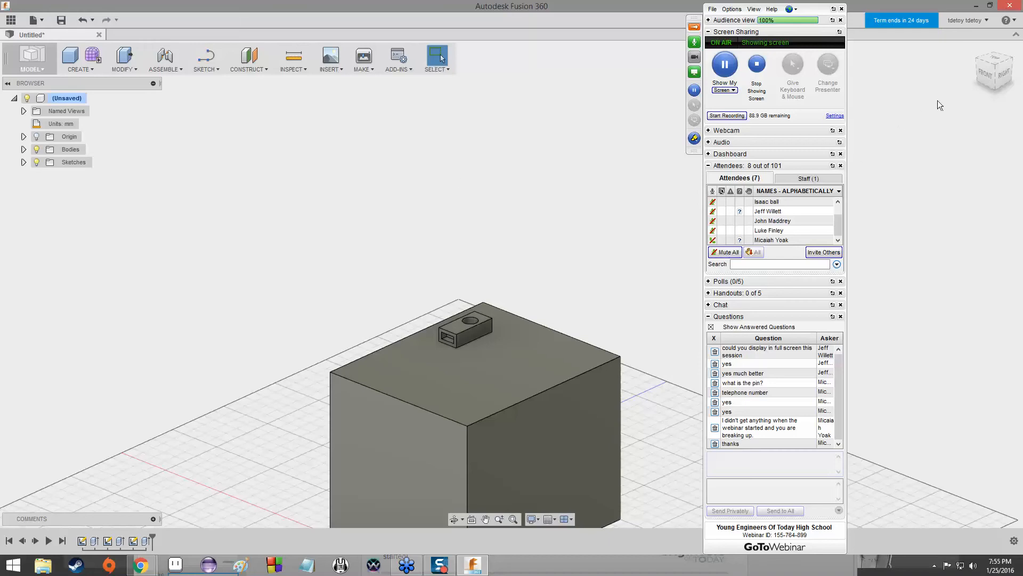
{"action": "mouse_move", "coordinate": [511, 283]}
{"action": "middle_mouse_down", "text": "shift"}
{"action": "mouse_move", "coordinate": [527, 394]}
{"action": "mouse_move", "coordinate": [560, 400]}
{"action": "mouse_move", "coordinate": [576, 331]}
{"action": "mouse_move", "coordinate": [597, 315]}
{"action": "mouse_move", "coordinate": [699, 308]}
{"action": "middle_mouse_up", "text": "shift"}
{"action": "mouse_move", "coordinate": [533, 304]}
{"action": "middle_mouse_down", "text": "shift"}
{"action": "mouse_move", "coordinate": [618, 291]}
{"action": "mouse_move", "coordinate": [600, 354]}
{"action": "middle_mouse_up", "text": "shift"}
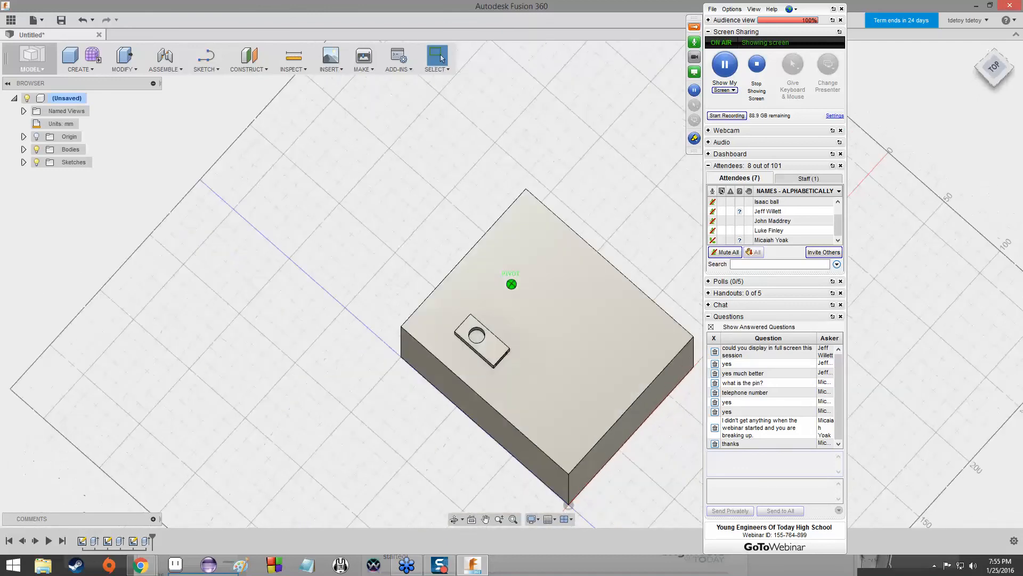
{"action": "left_click", "coordinate": [989, 66]}
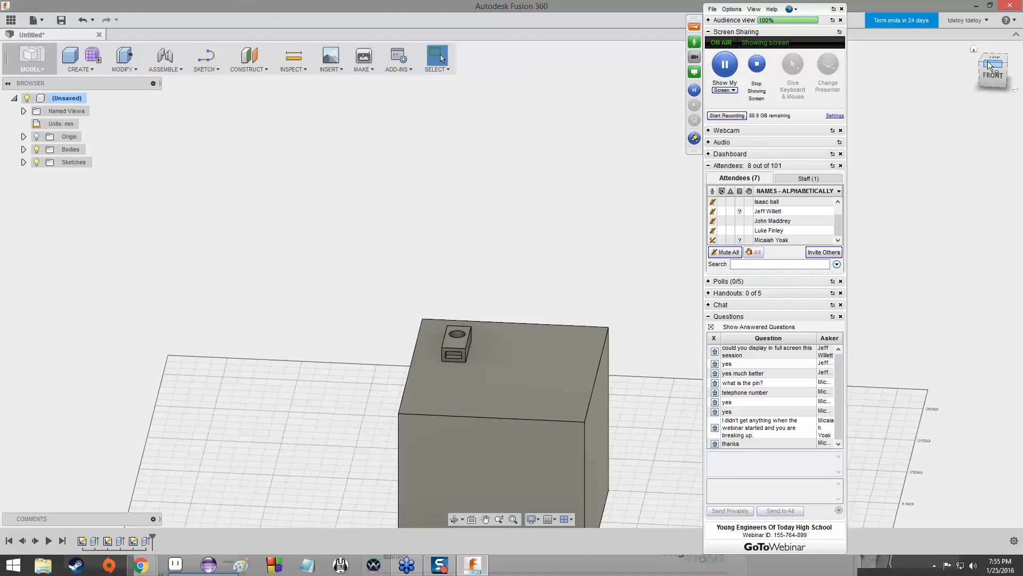
Switch to GoToWebinar and show its poll selection.
{"action": "left_click", "coordinate": [708, 282]}
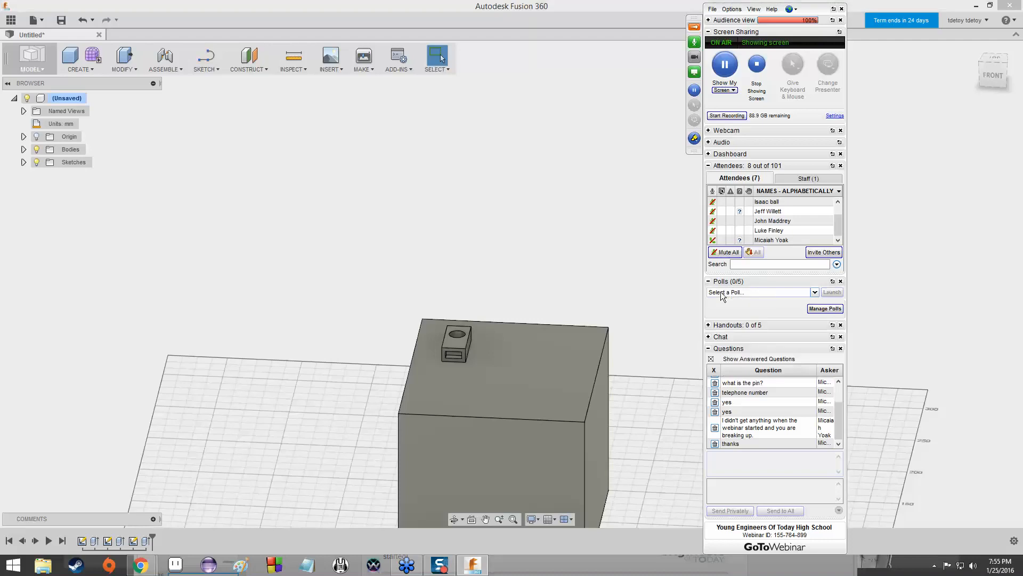